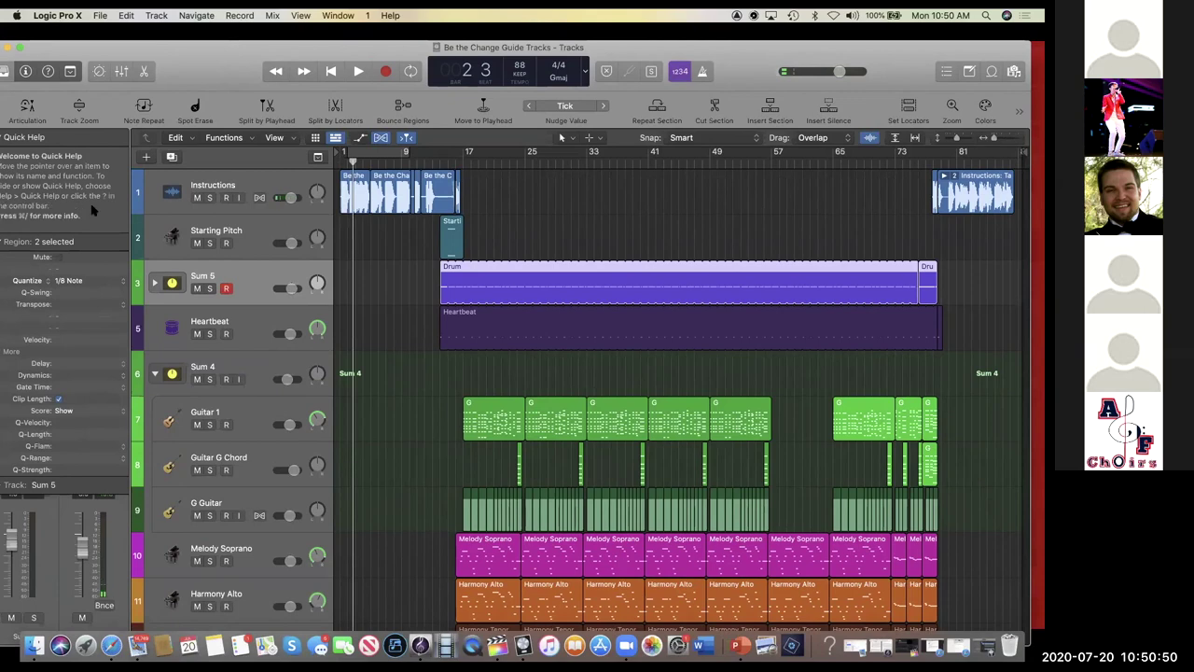
key("x")
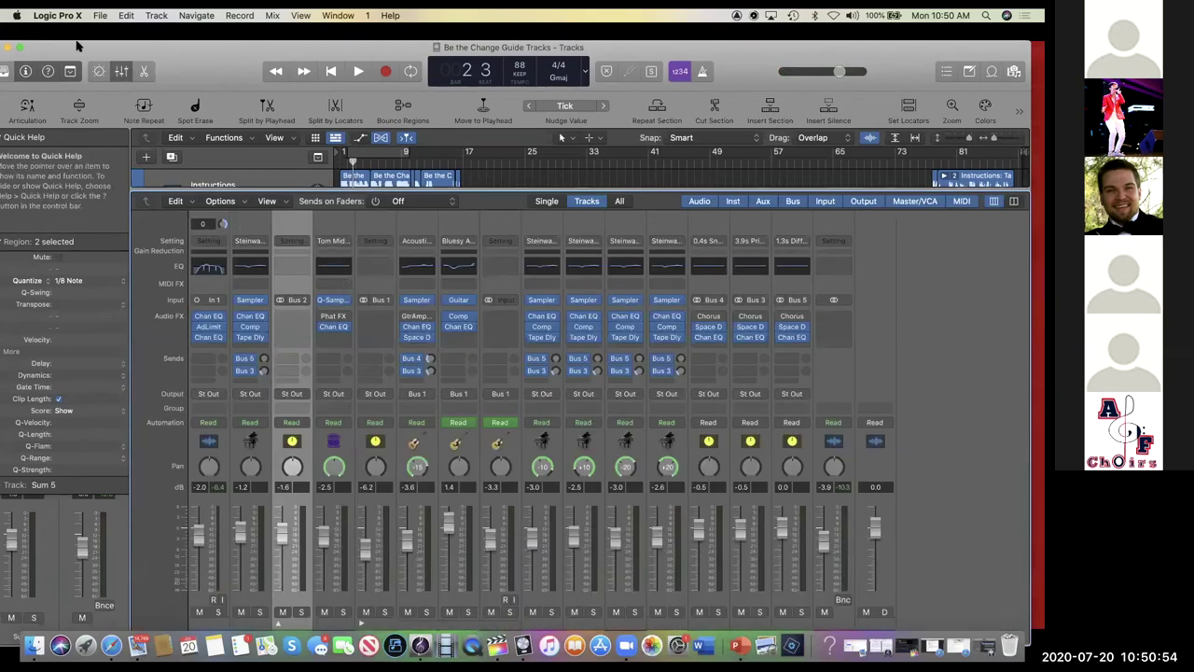
left_click(122, 71)
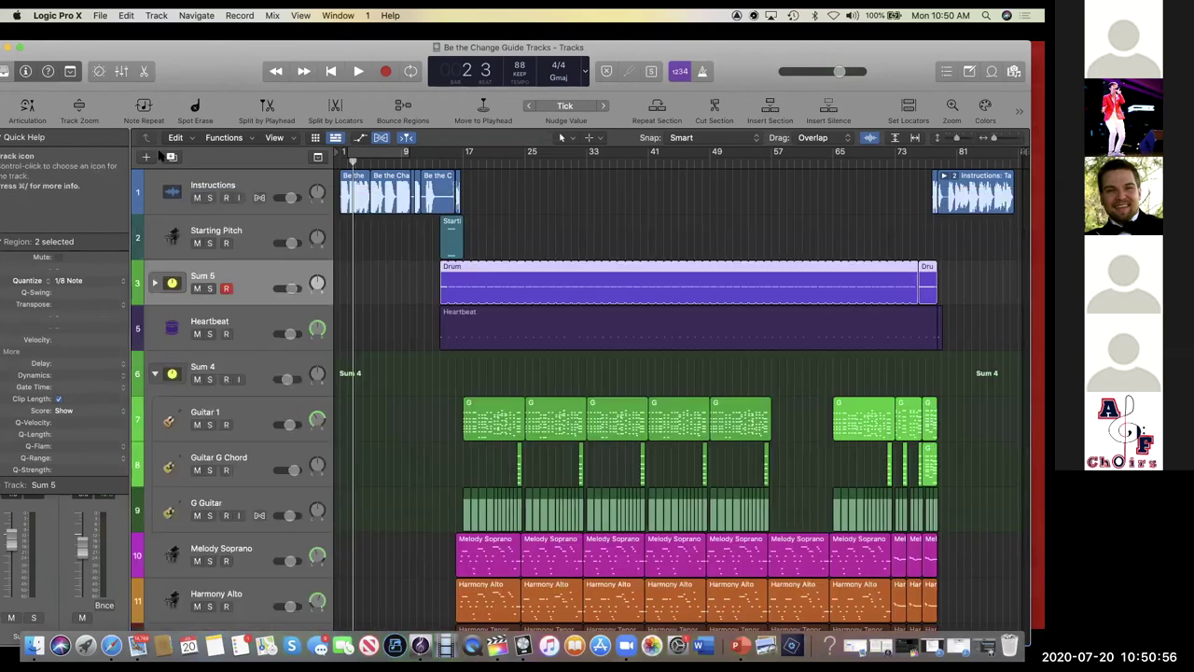
left_click(51, 15)
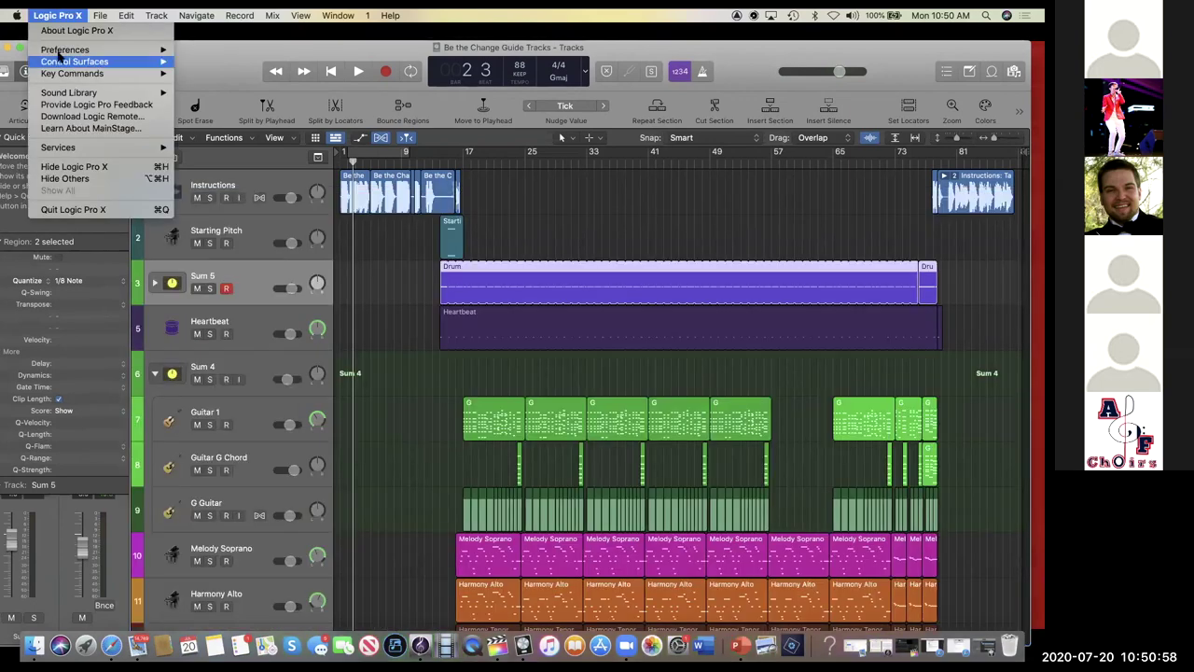
mouse_move(58, 53)
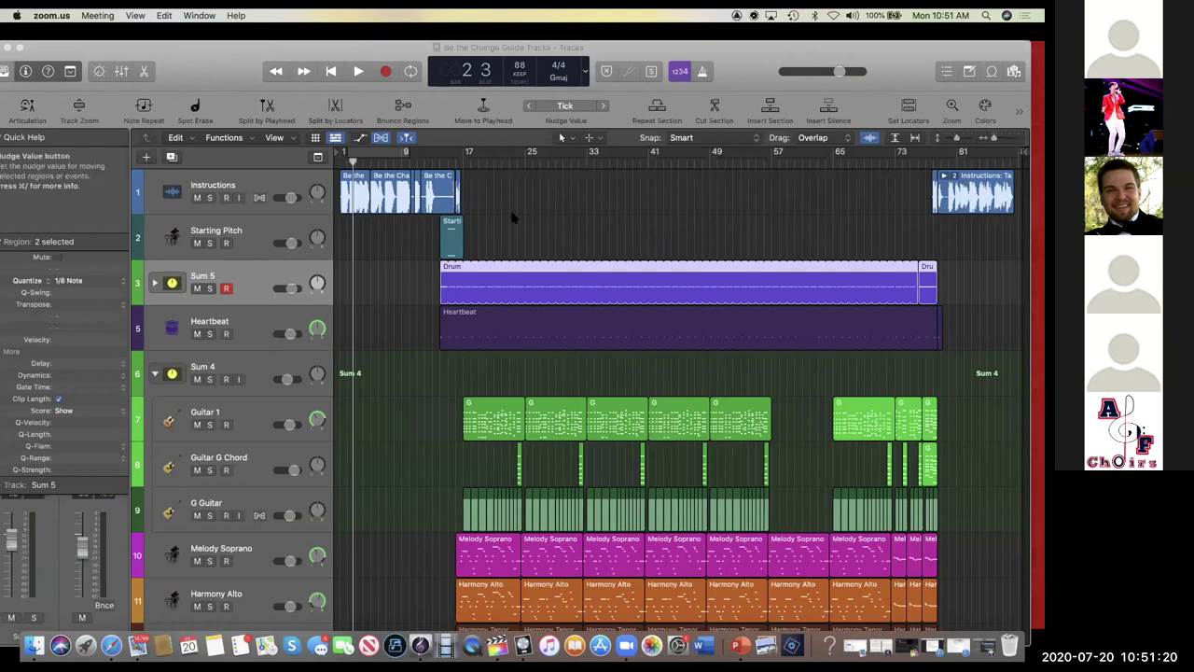
Return the playhead to bar 1 and play the arrangement up to bar 17, then stop playback.
left_click(413, 227)
key("space")
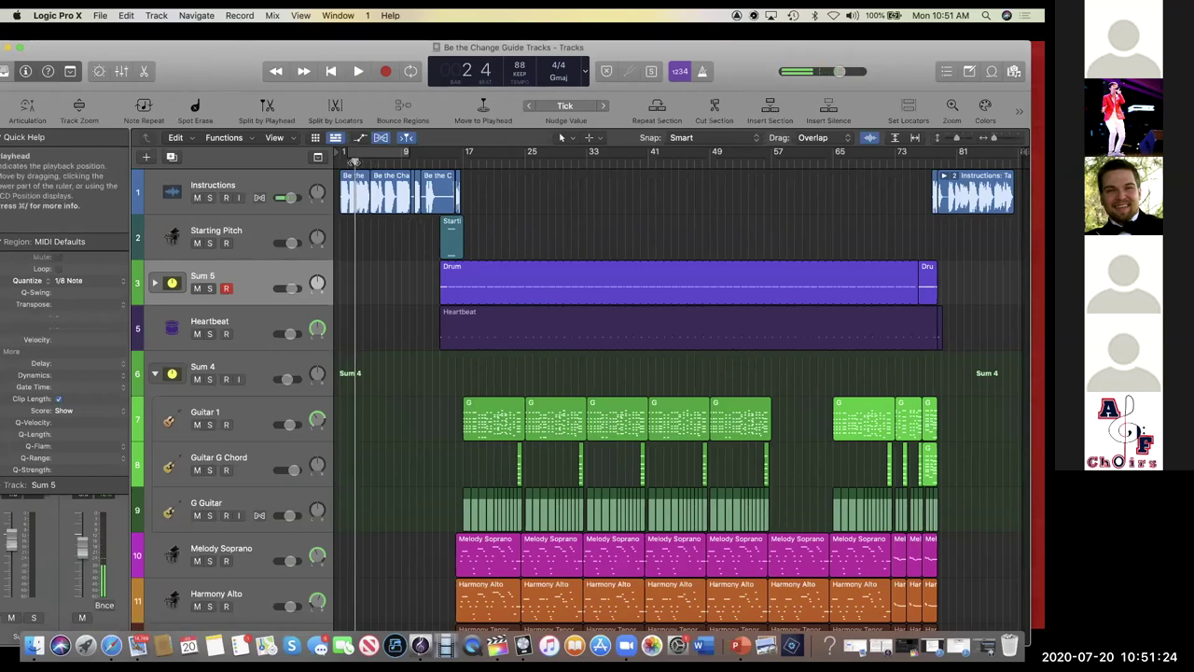
left_click_drag(357, 160, 341, 161)
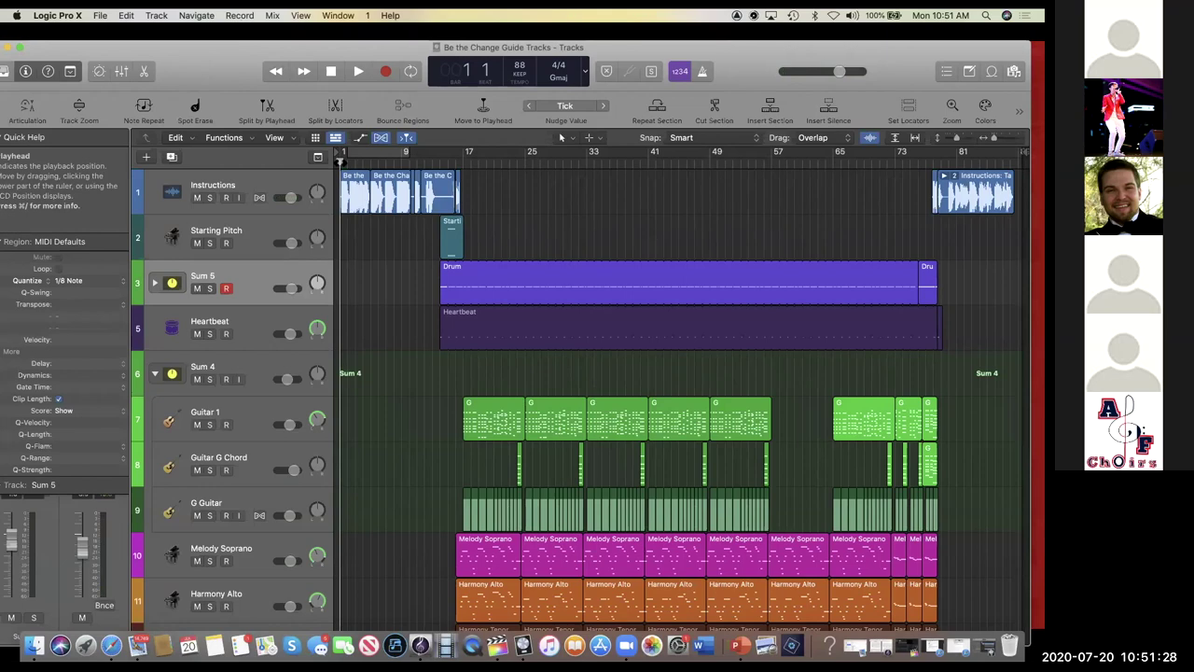
mouse_move(340, 161)
left_mouse_down()
mouse_move(350, 161)
mouse_move(338, 161)
left_mouse_up()
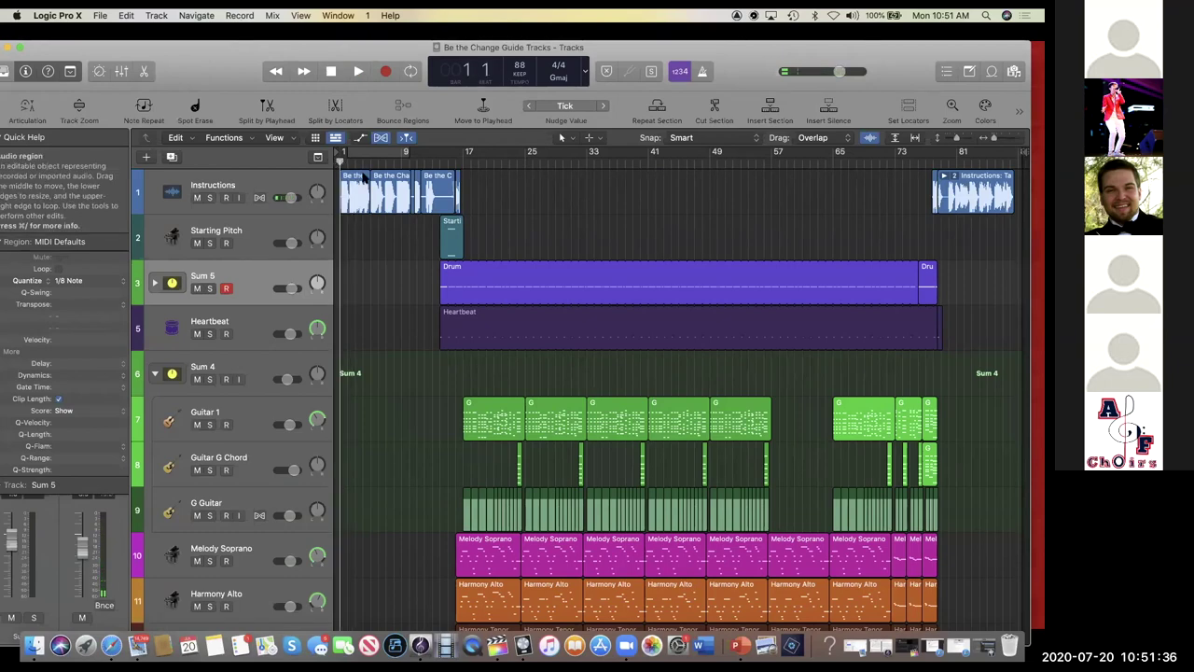
key("super+Right")
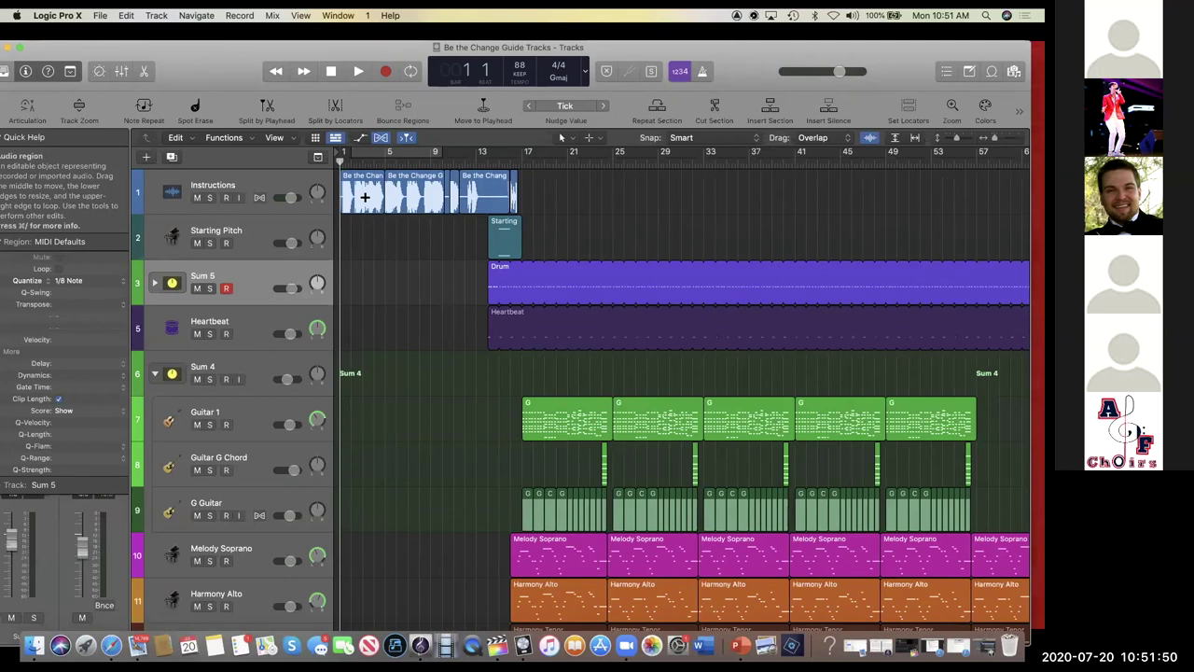
key("space")
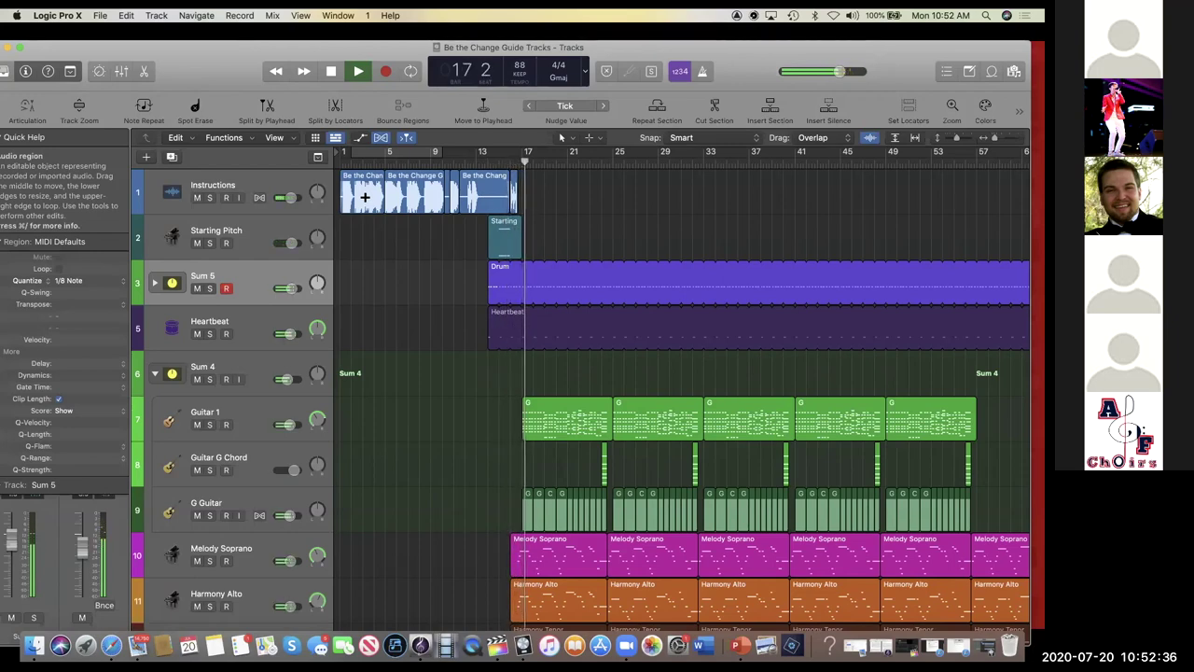
key("space")
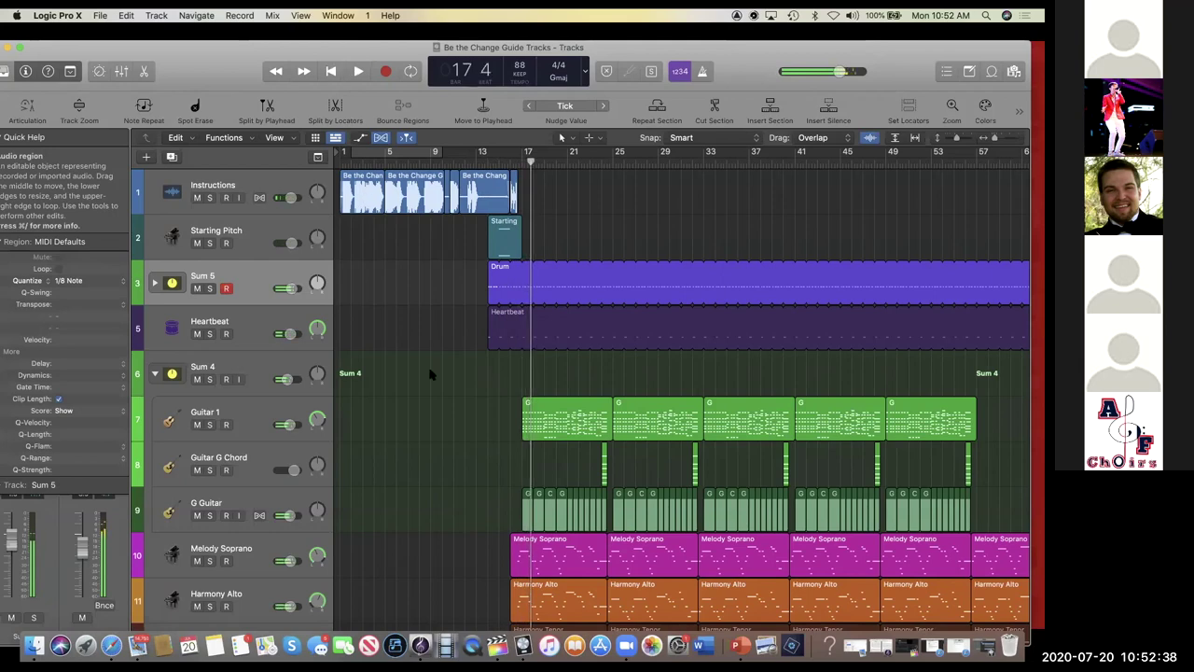
Solo the Melody Soprano track and turn its solo off again.
scroll(430, 377, "down", 5)
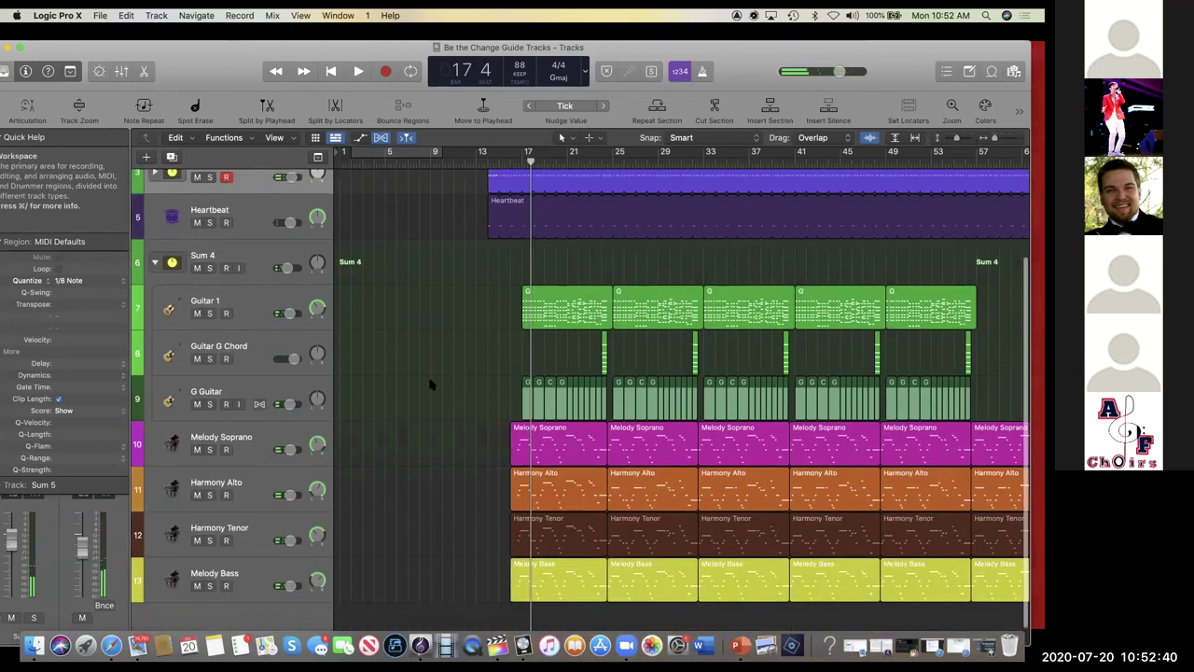
scroll(435, 420, "down", 1)
scroll(439, 467, "up", 1)
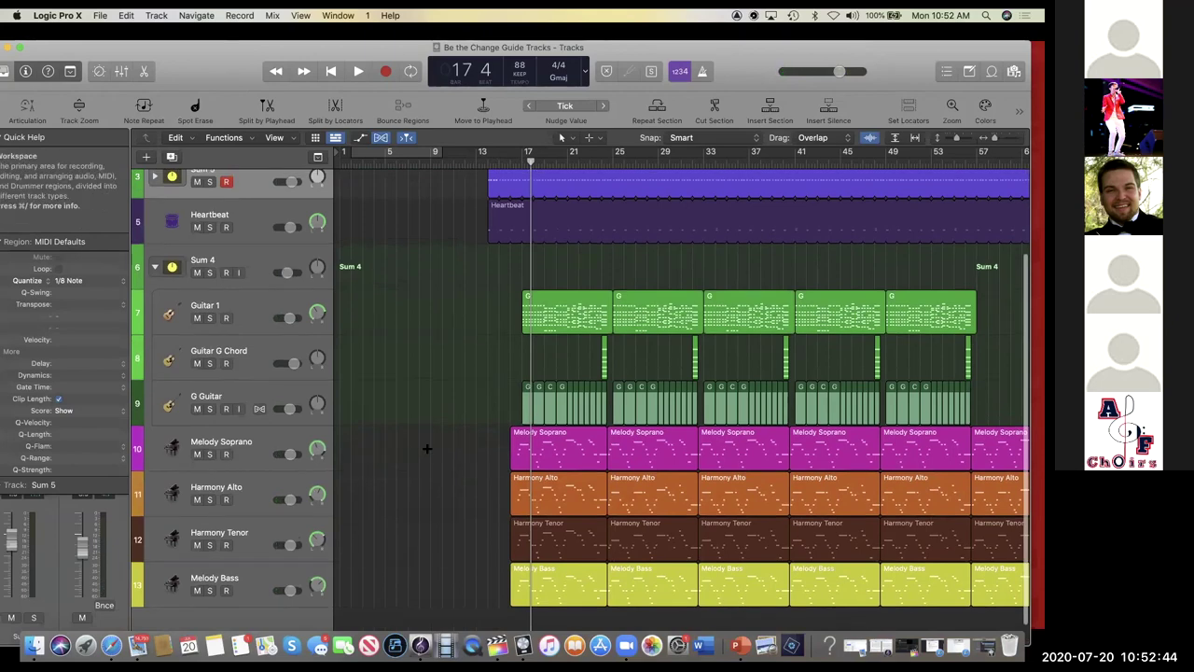
scroll(560, 560, "up", 2)
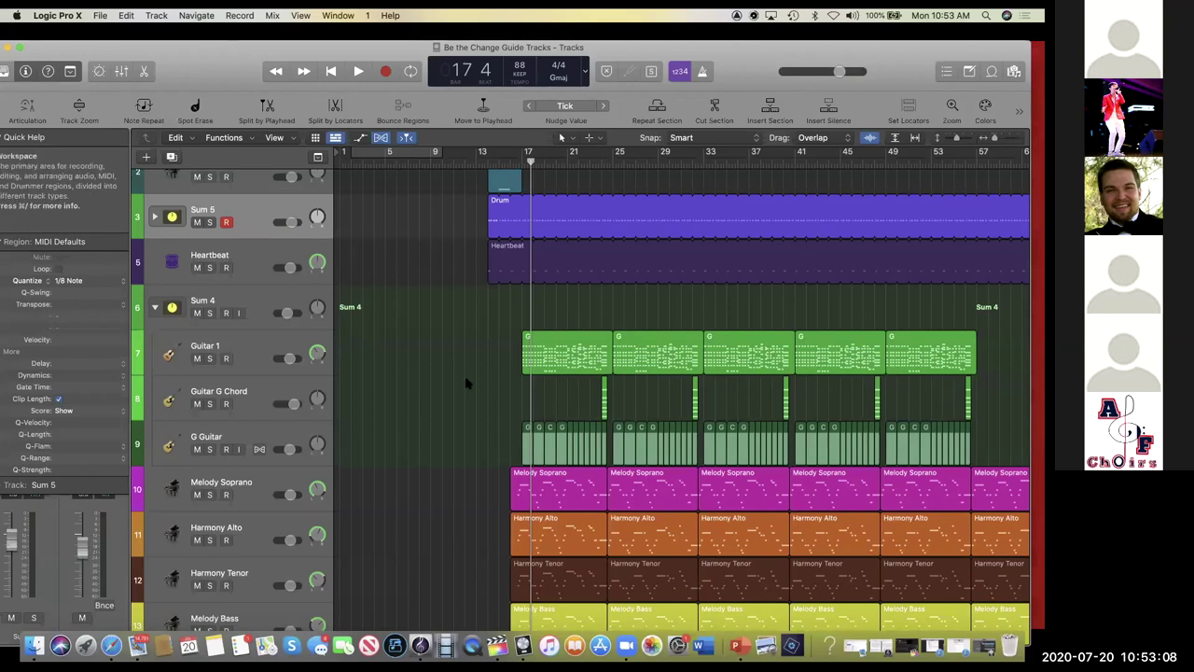
scroll(467, 381, "down", 2)
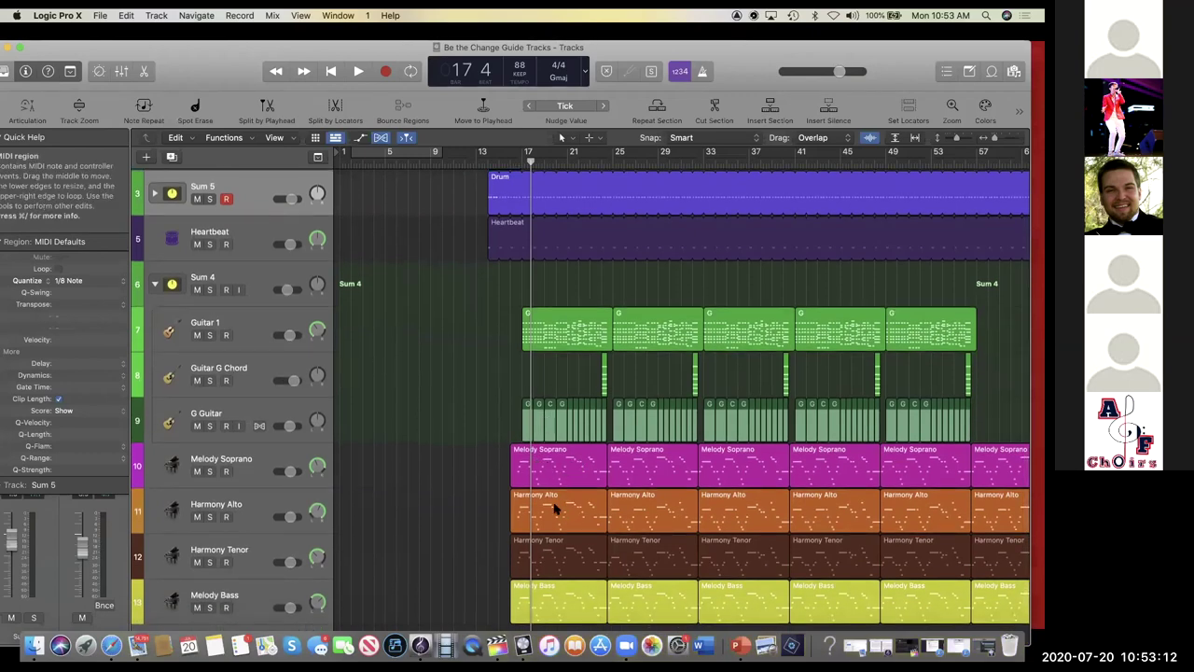
left_click(209, 471)
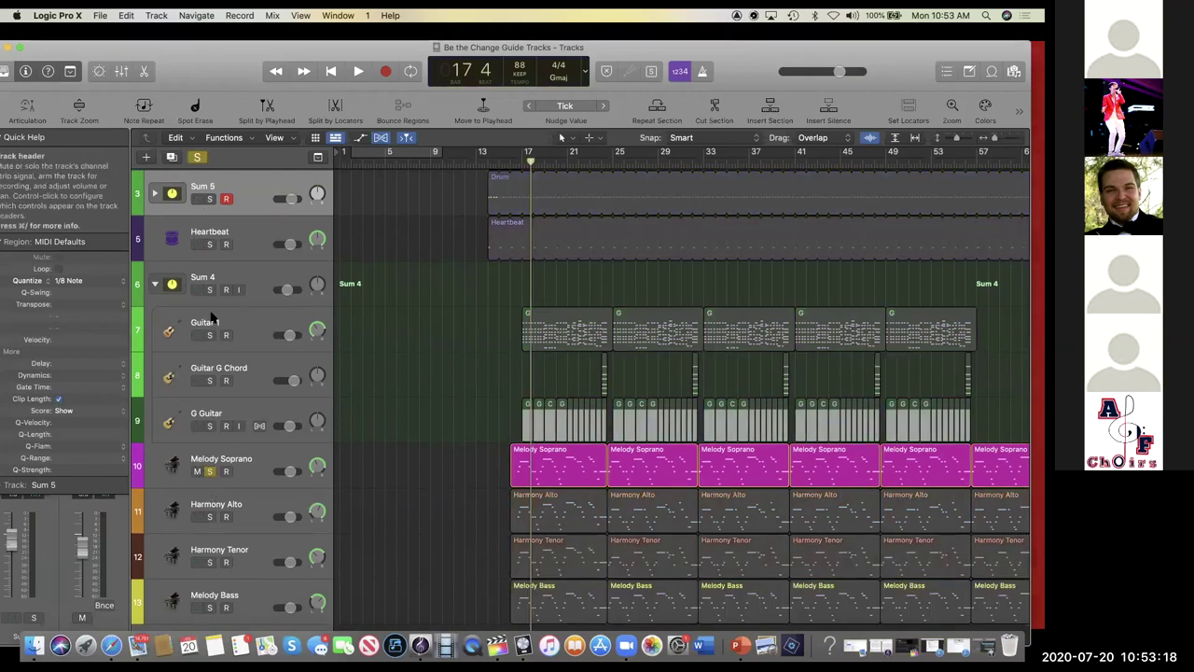
left_click(209, 471)
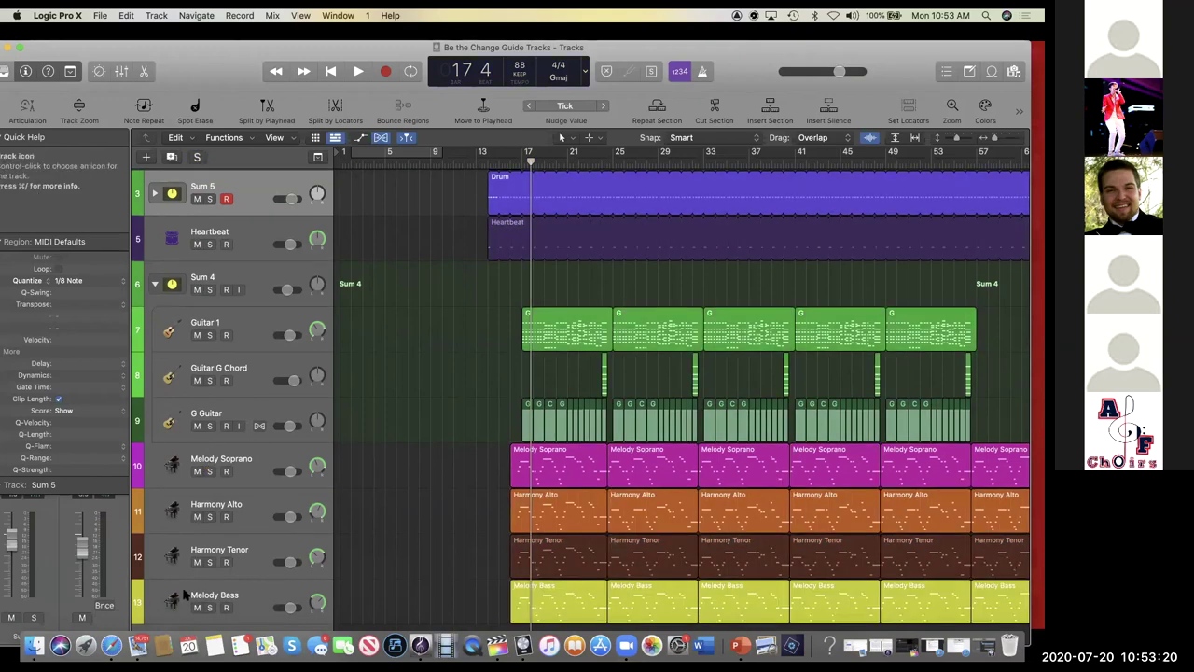
Mute the Harmony Alto, Harmony Tenor and Melody Bass tracks so only the soprano voice part stays active.
scroll(205, 485, "down", 2)
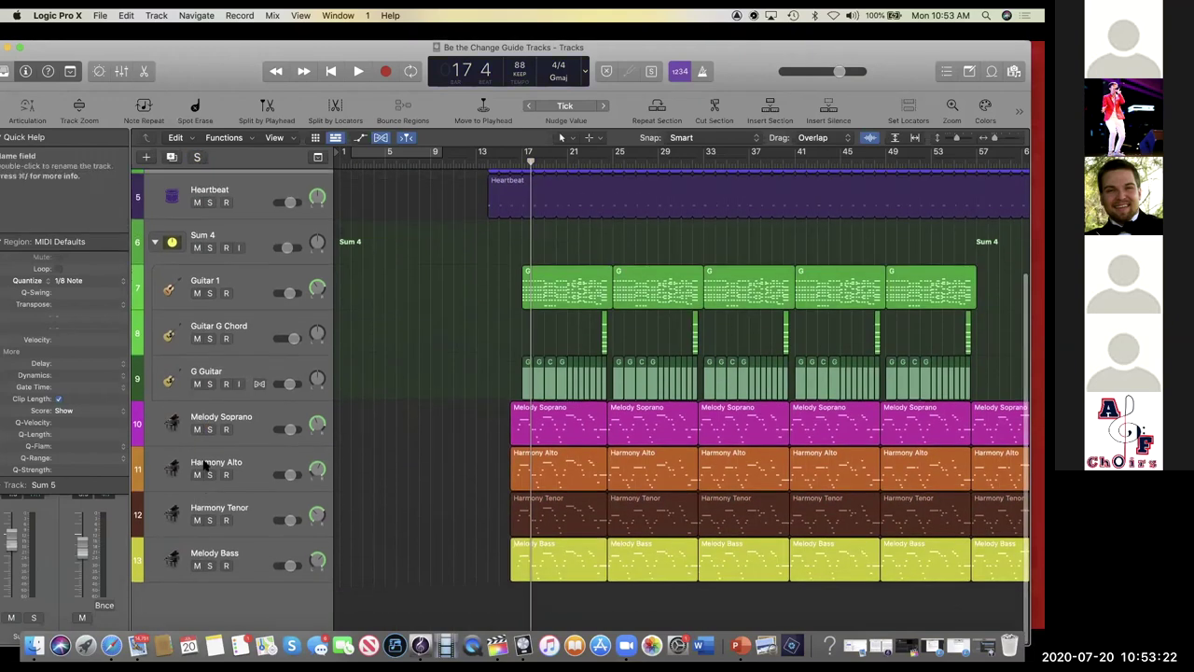
left_click(196, 475)
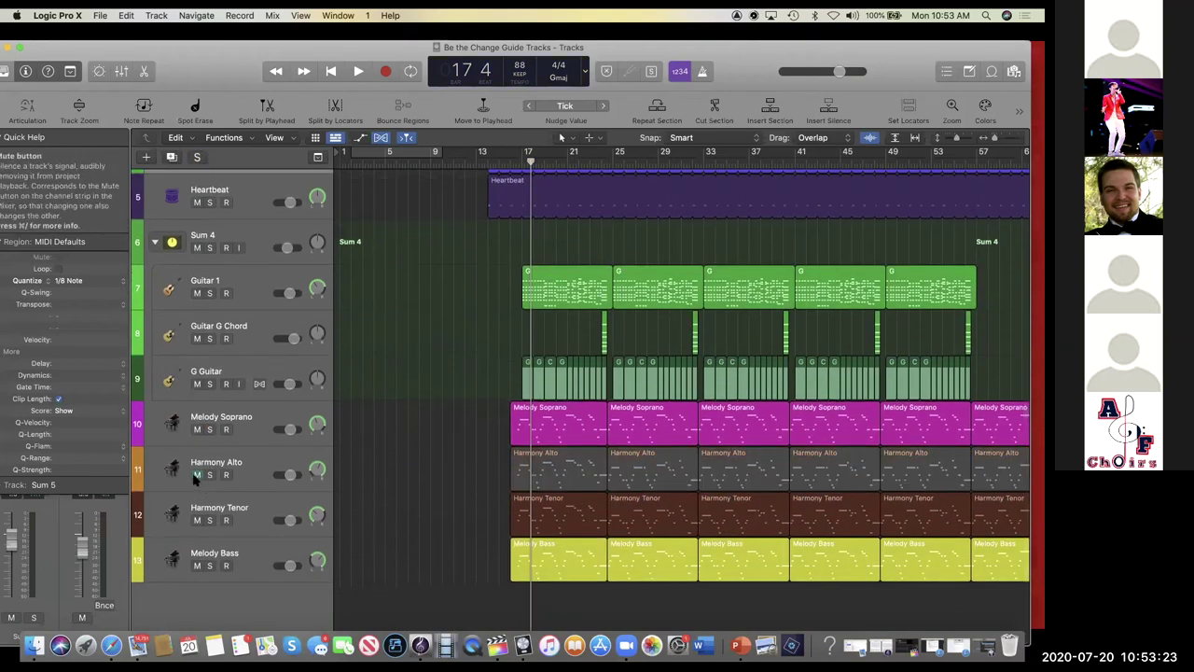
left_click(197, 520)
left_click(197, 565)
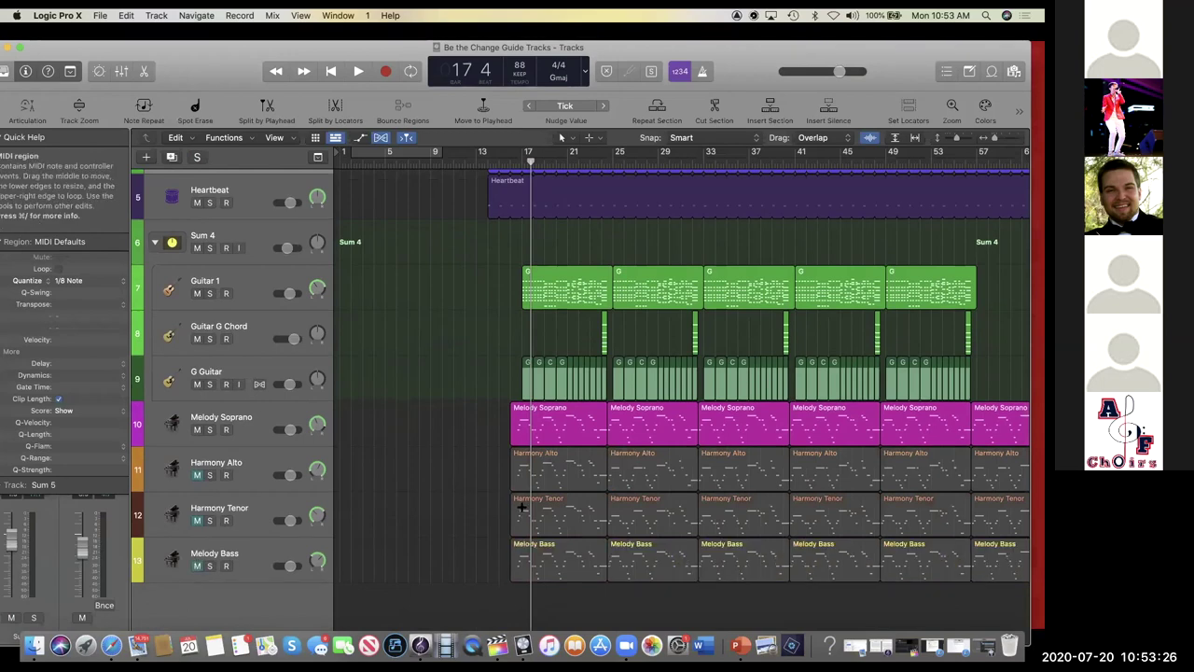
Unmute the Harmony Alto, Harmony Tenor and Melody Bass tracks.
left_click(196, 476)
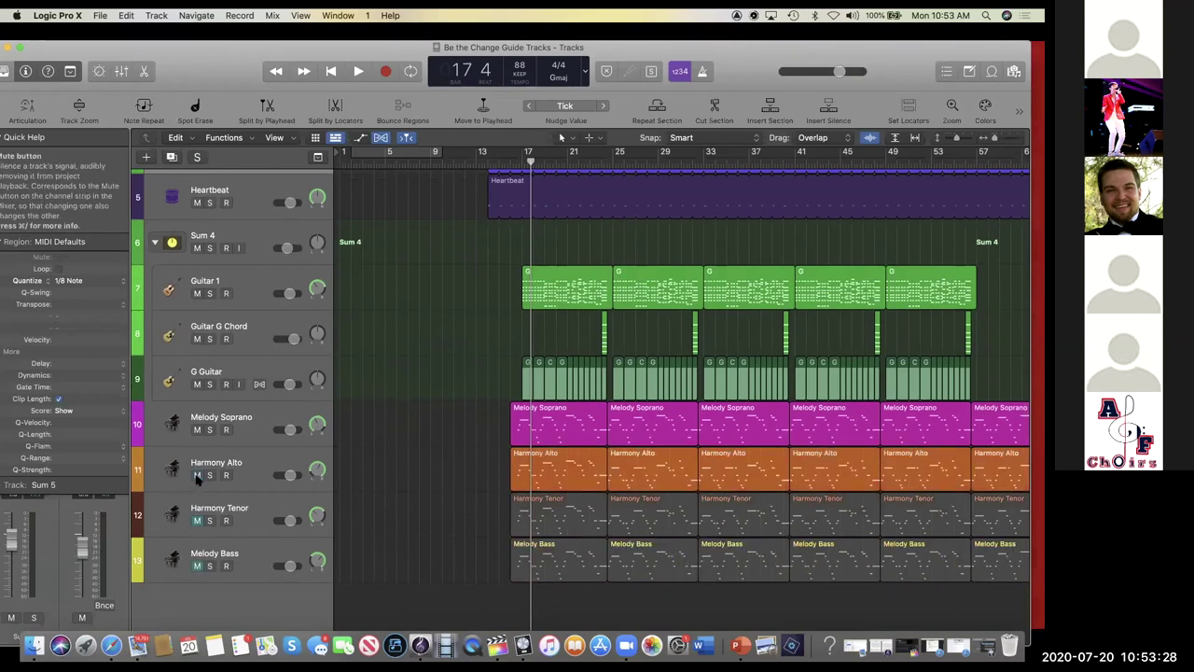
left_click(197, 519)
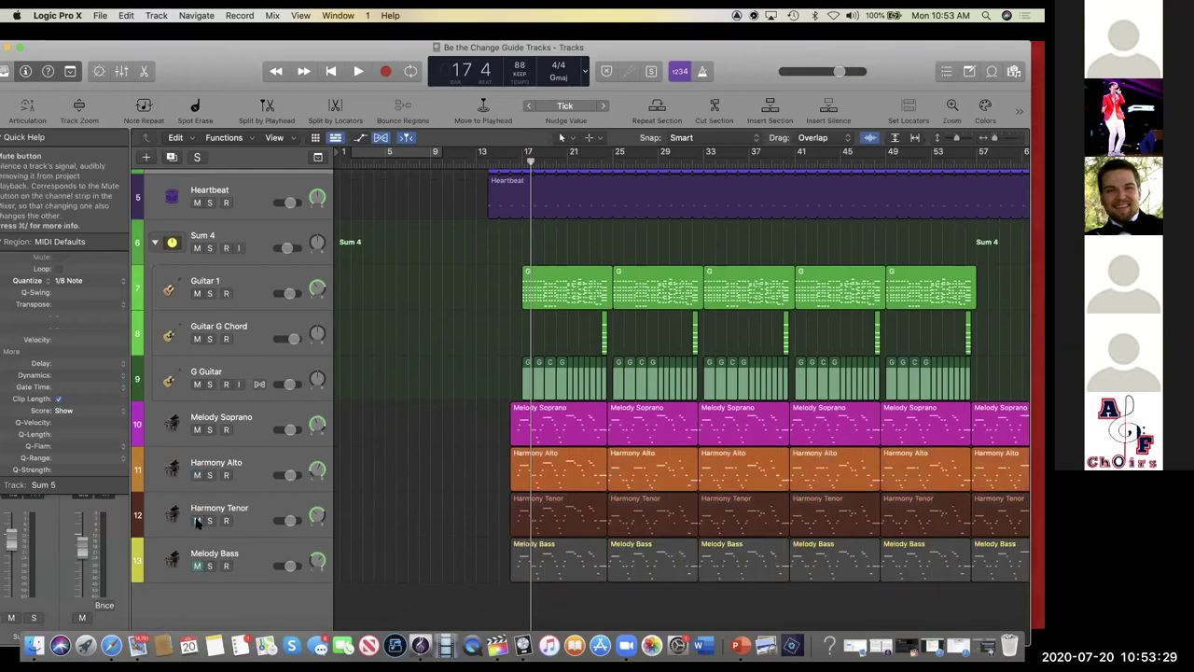
left_click(197, 565)
Examine how the guitar and voice part regions repeat across the whole length of the song.
scroll(478, 499, "up", 1)
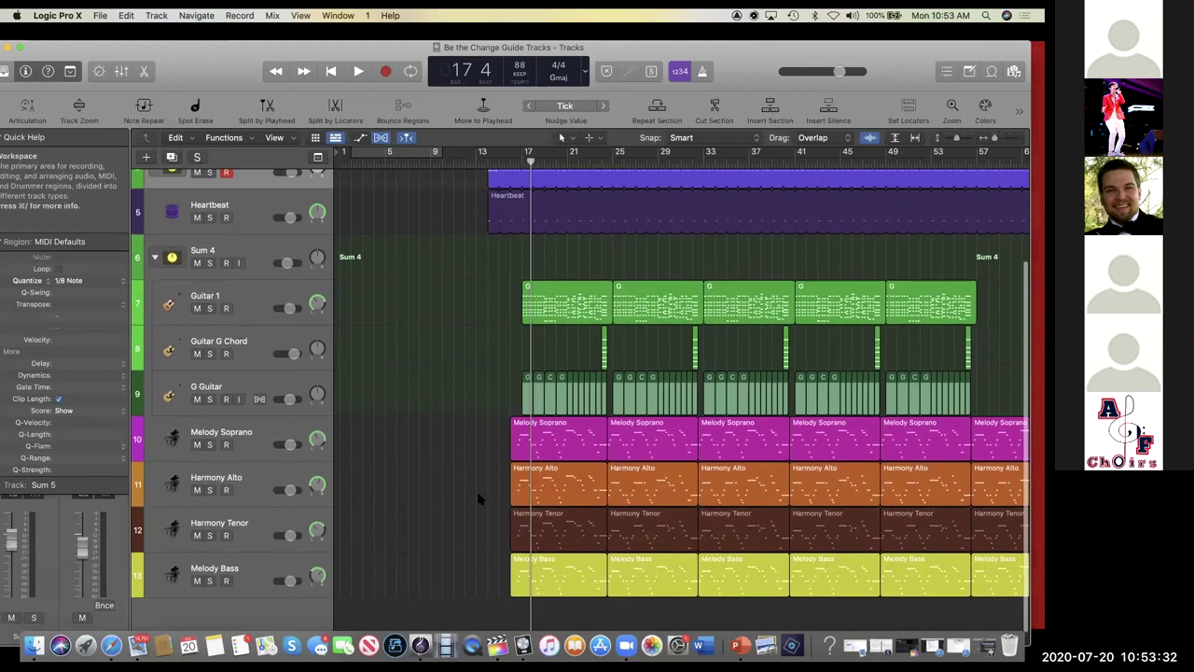
scroll(478, 499, "right", 5)
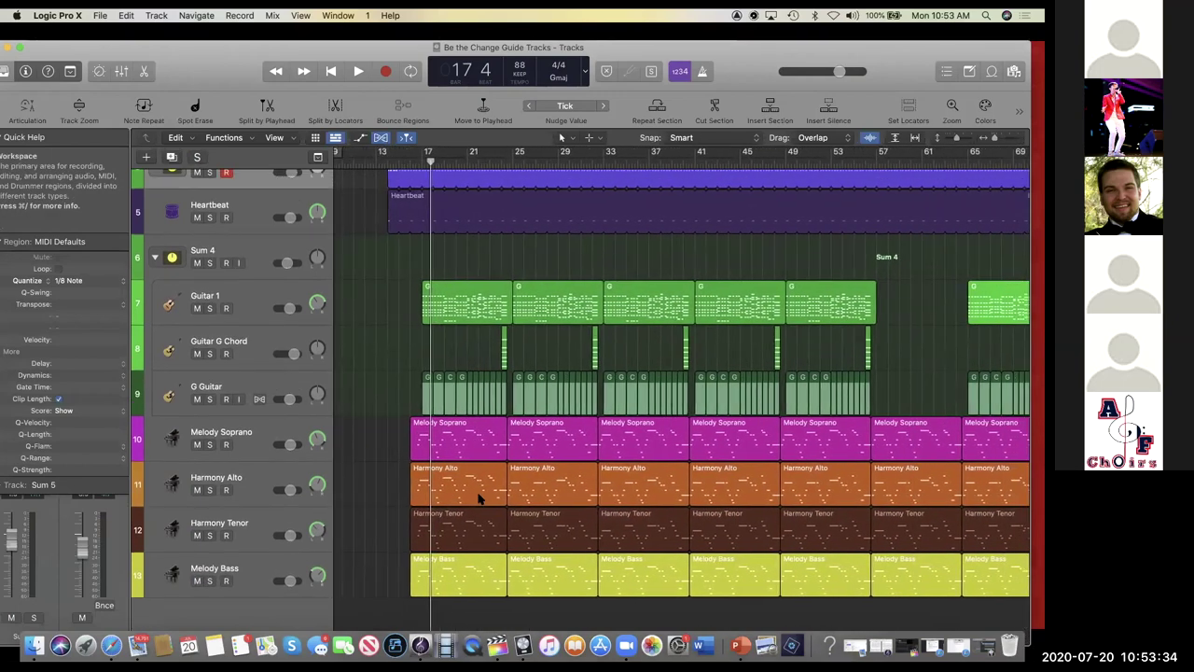
scroll(479, 499, "down", 1)
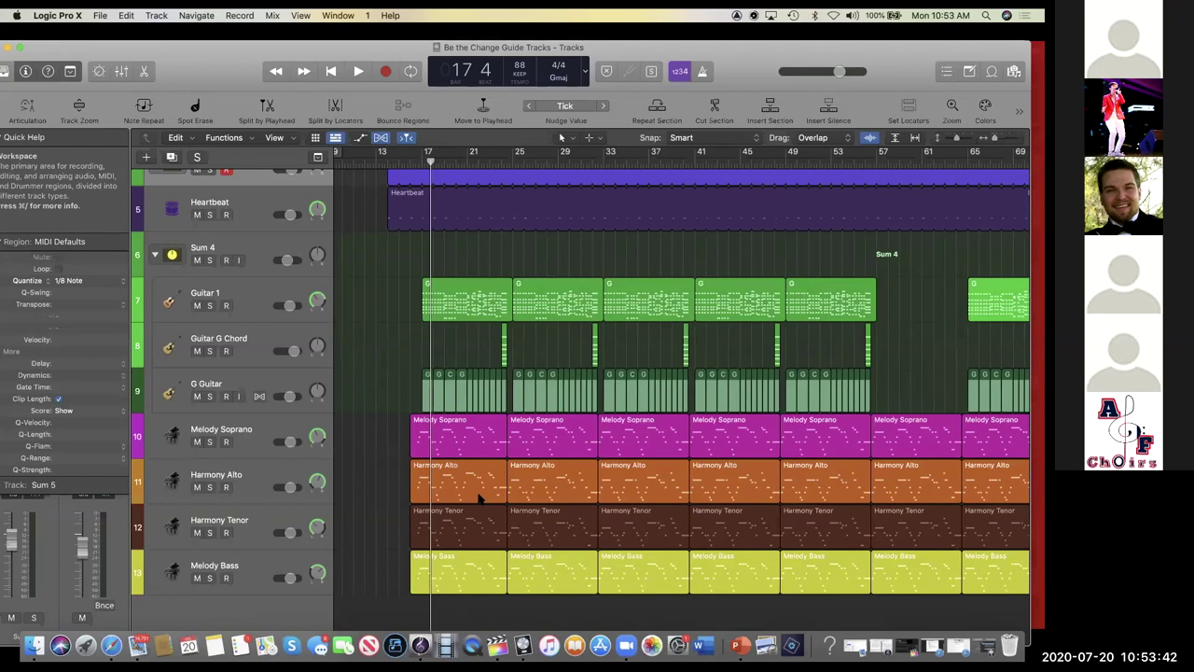
scroll(535, 513, "right", 5)
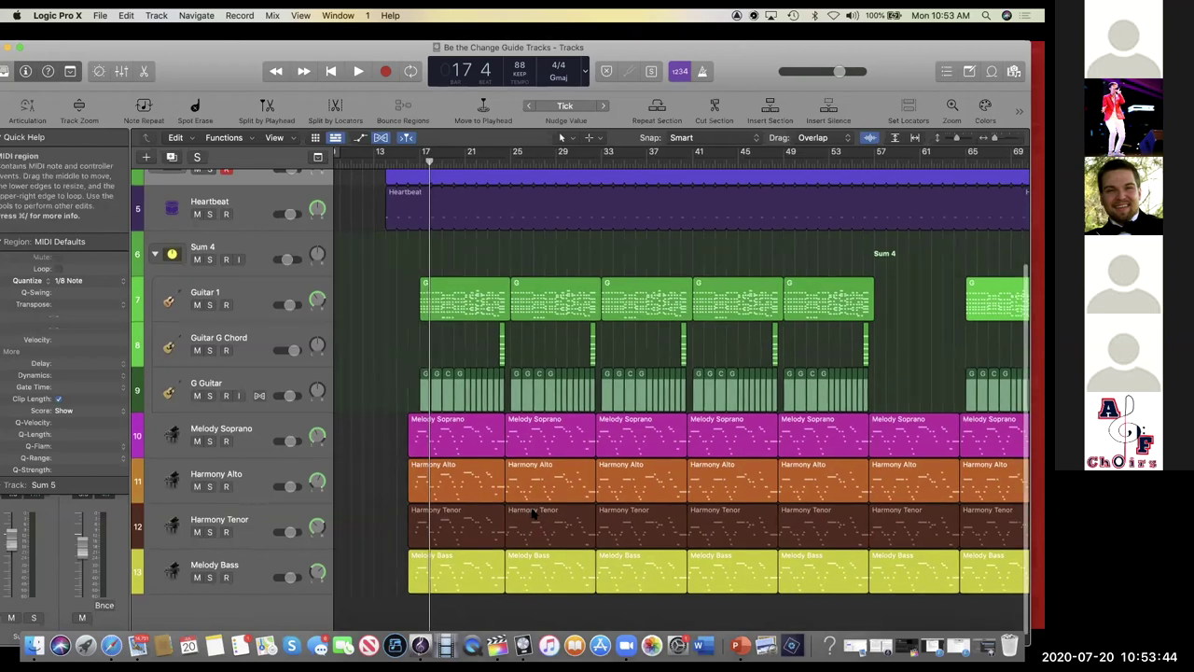
scroll(532, 511, "down", 1)
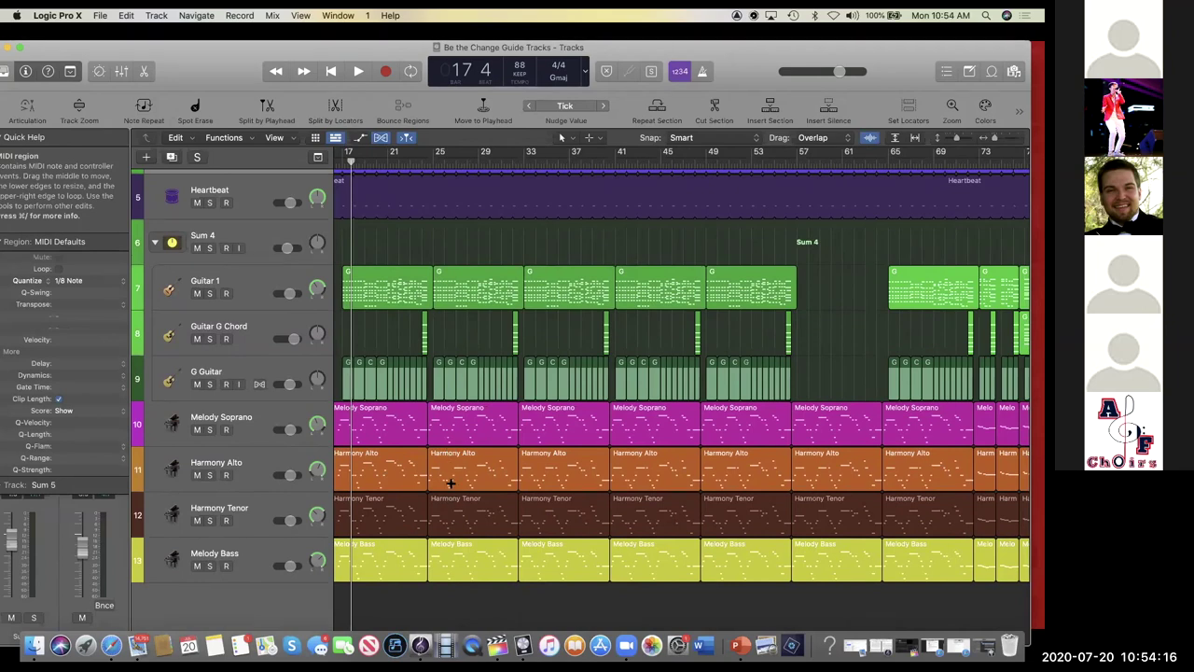
key("super+Left")
key("super+Left")
key("super+Left")
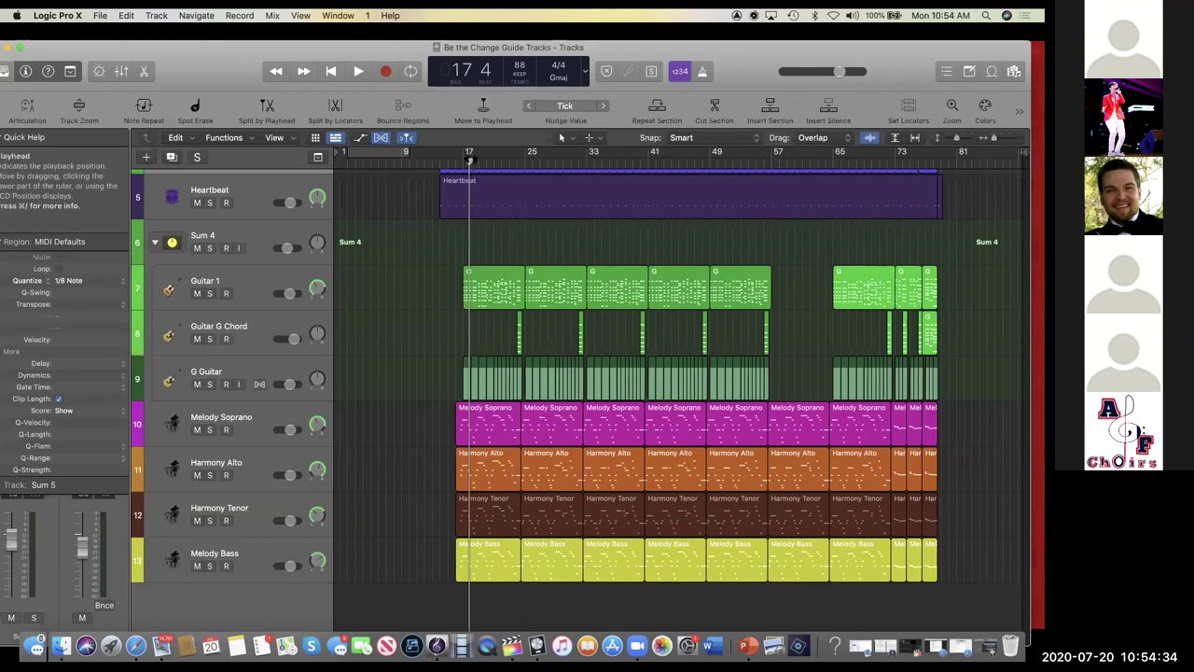
scroll(525, 245, "up", 3)
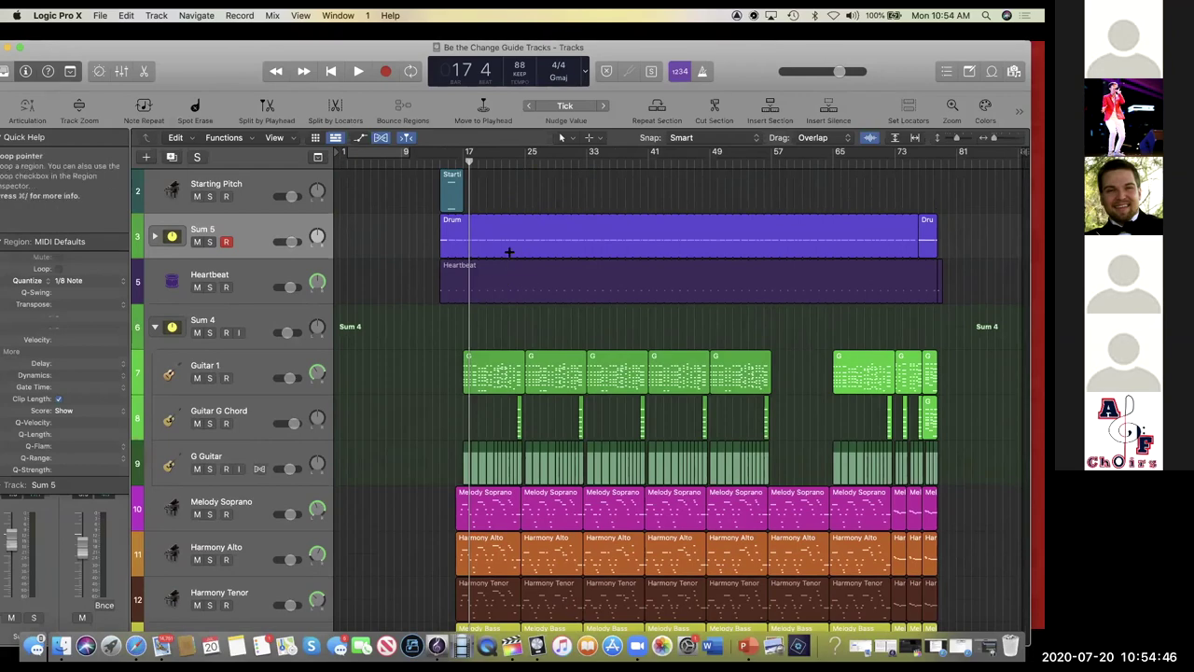
Open the Drum region of the Sum 5 track in the Piano Roll and look through the full pitch range for its notes.
key("super+Right")
scroll(522, 237, "right", 2)
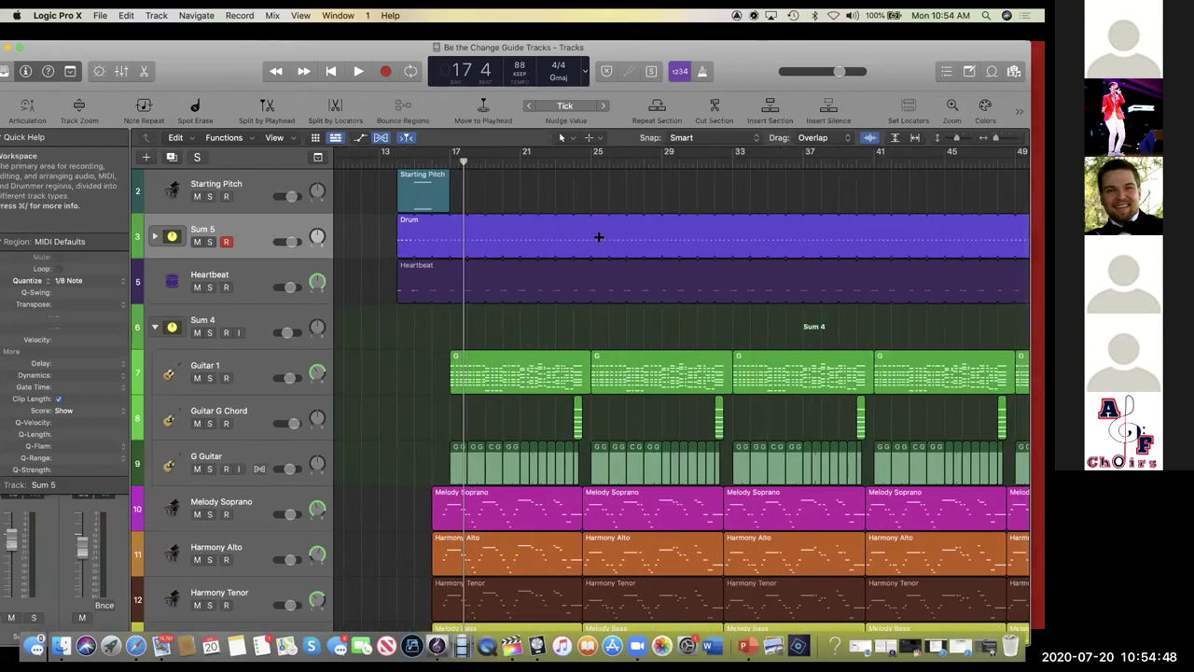
double_click(482, 235)
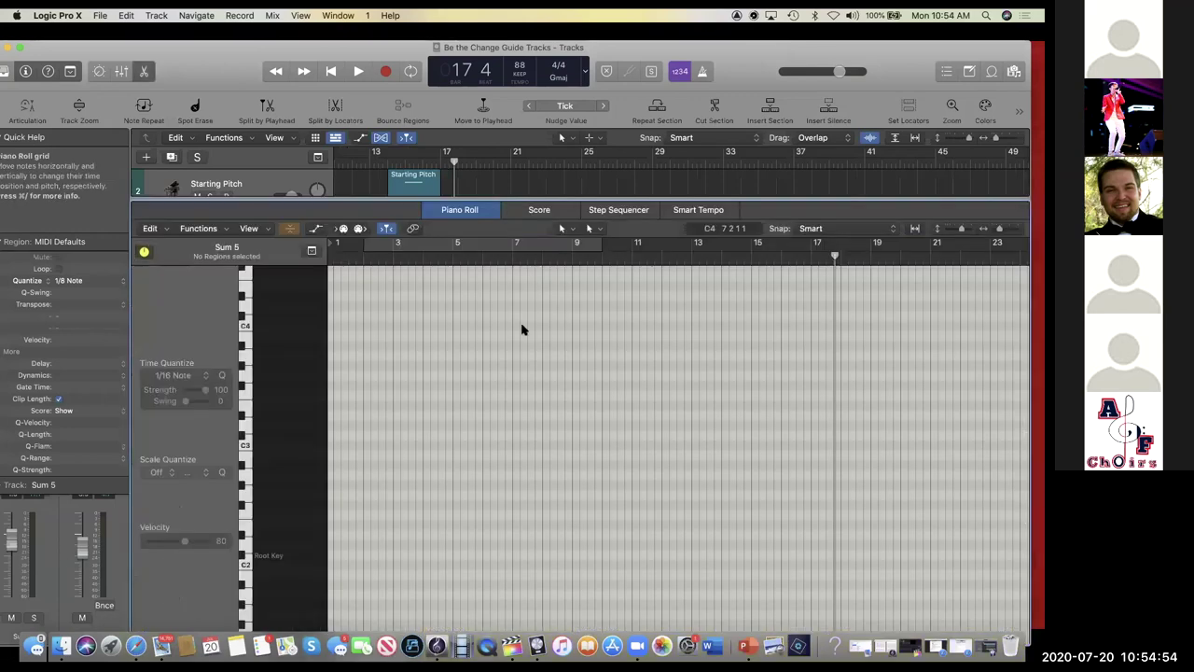
scroll(522, 329, "down", 5)
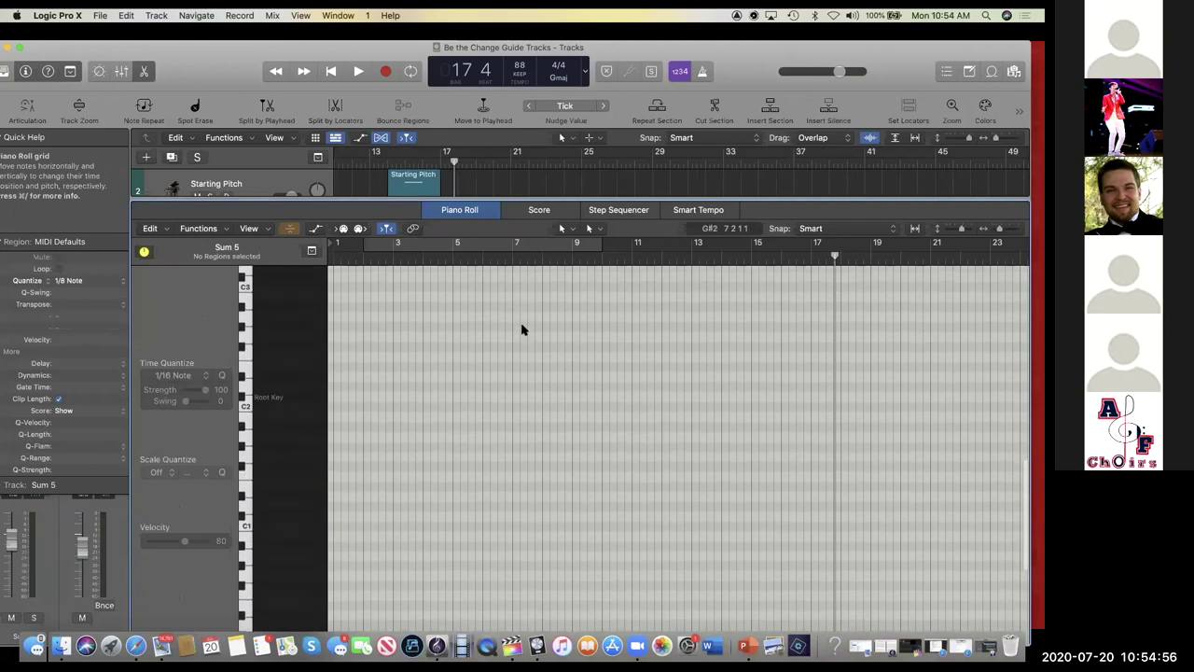
scroll(522, 330, "up", 10)
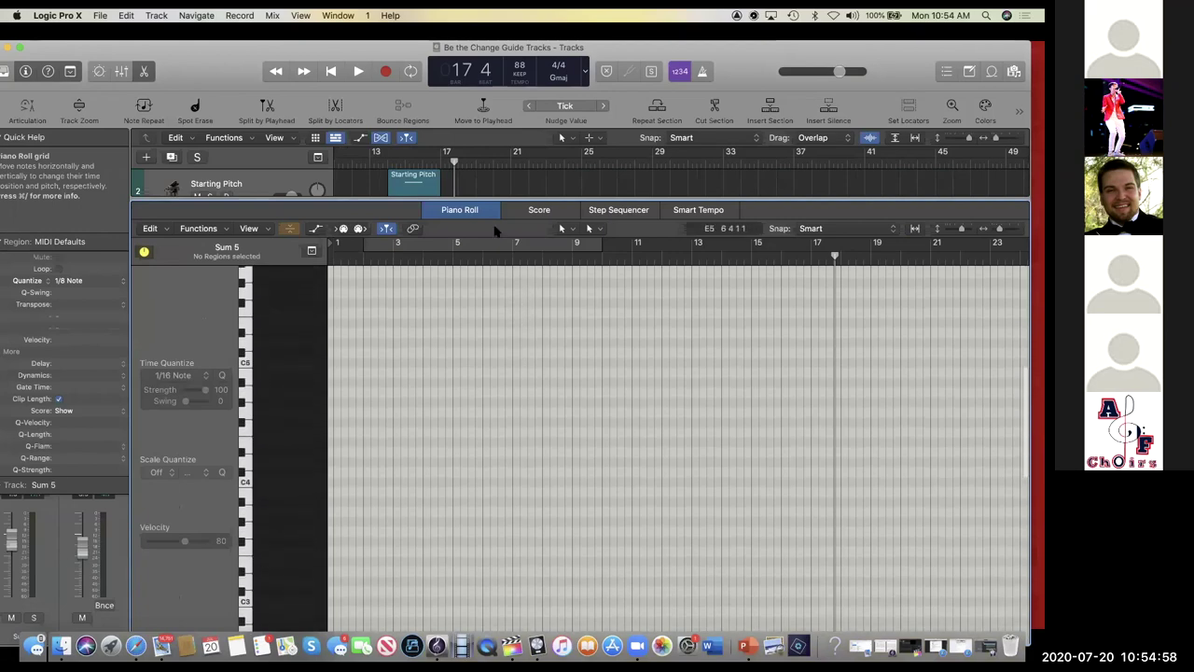
scroll(501, 419, "up", 10)
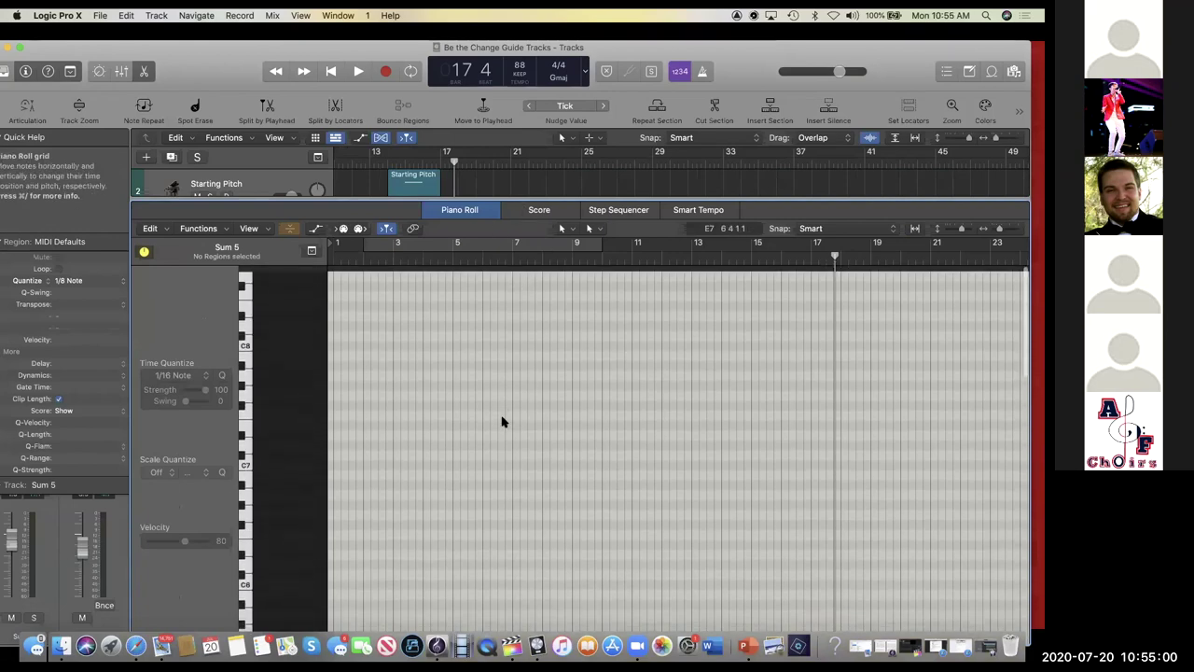
scroll(501, 418, "down", 20)
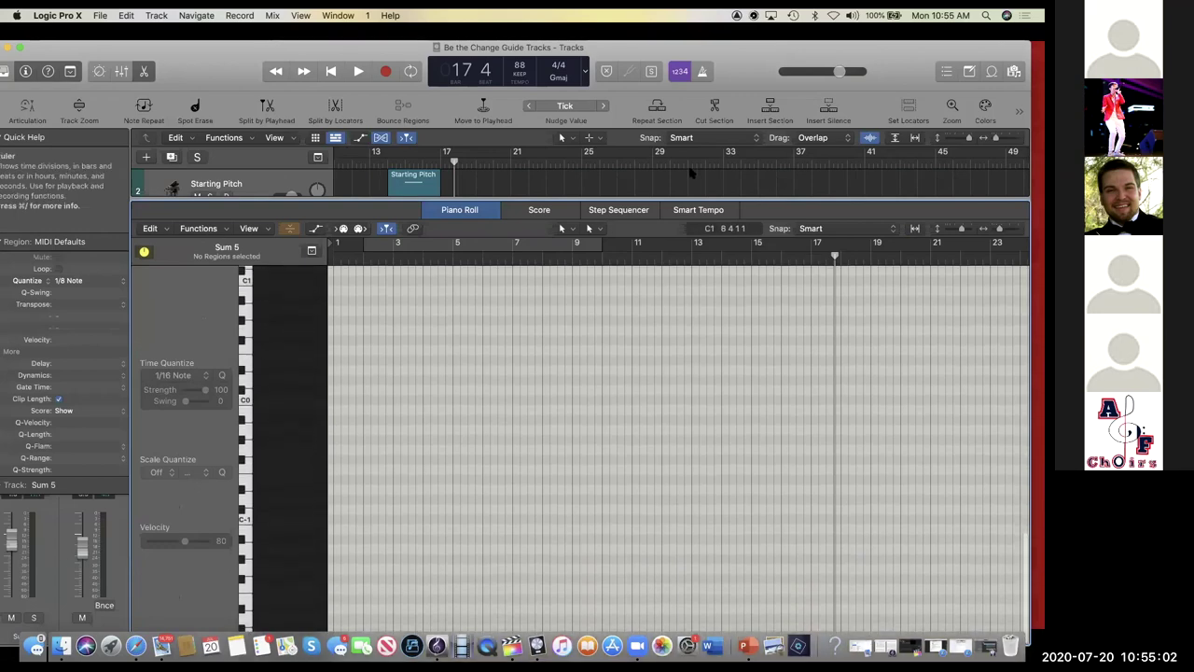
Move the playhead to the start of bar 17 and close the Piano Roll.
left_click_drag(835, 253, 806, 250)
key("p")
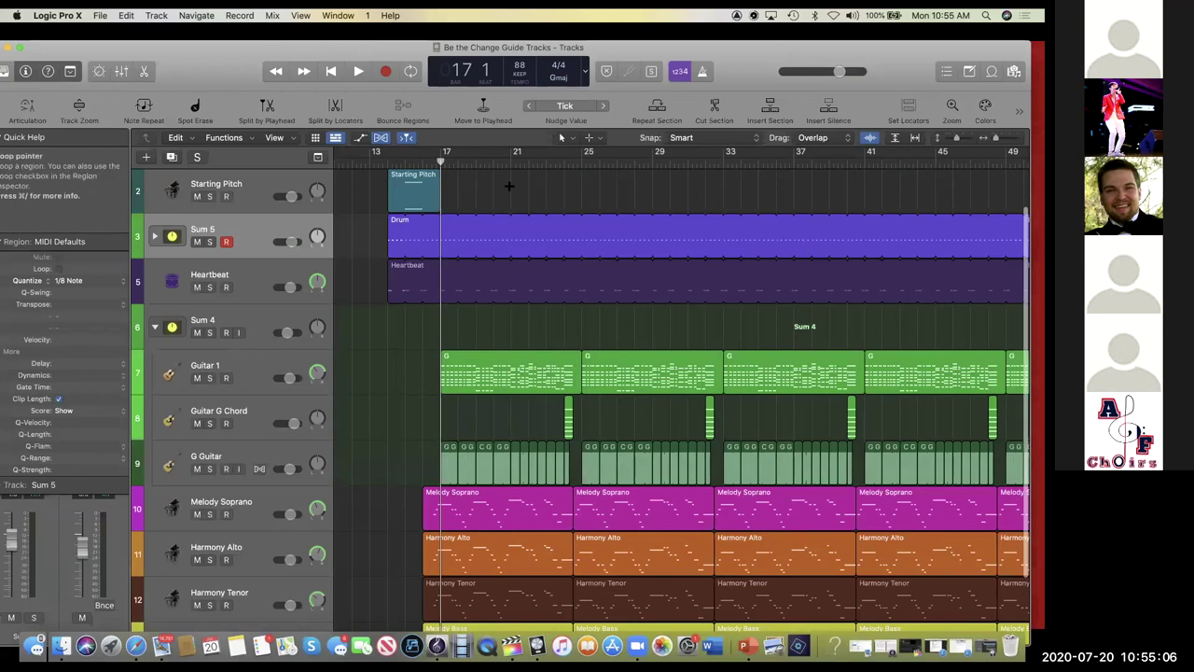
Move the playhead to bar 19 beat 3, expand the Sum 5 track stack and select its Drum track.
left_click_drag(441, 164, 484, 162)
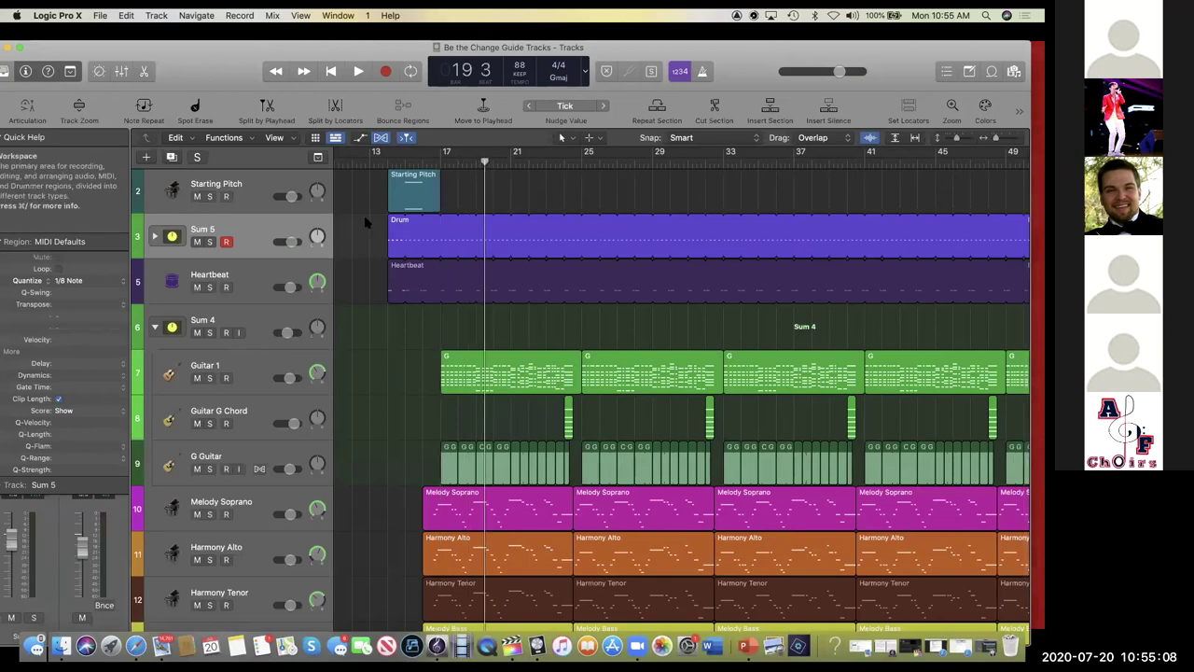
left_click(253, 233)
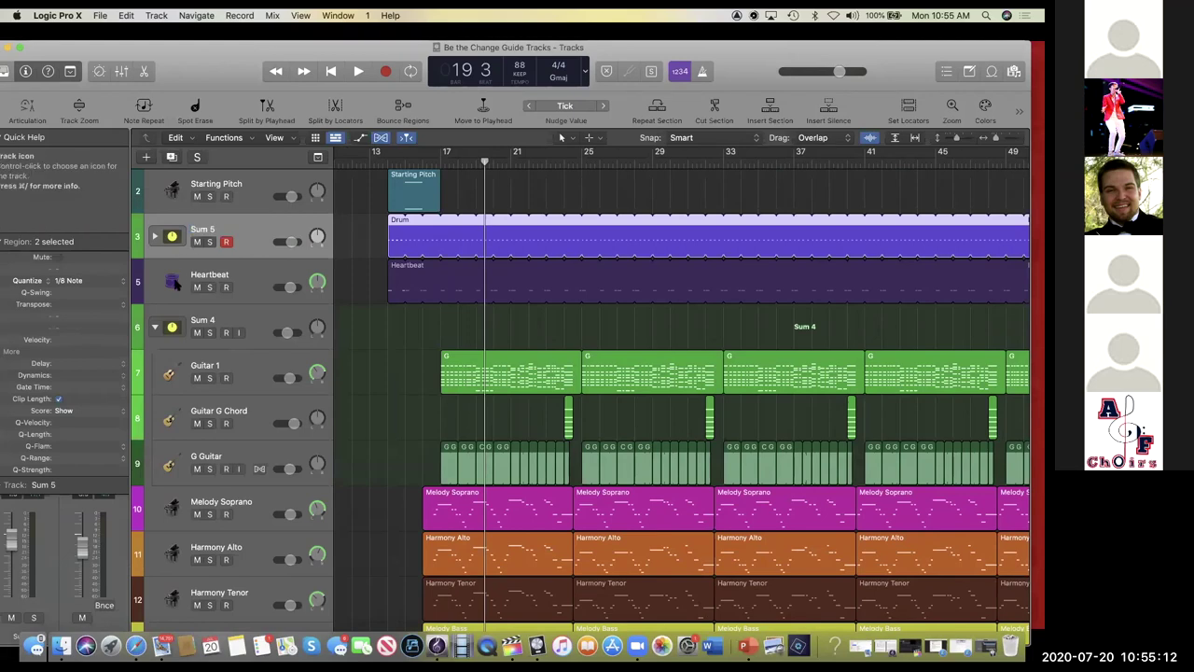
left_click(155, 237)
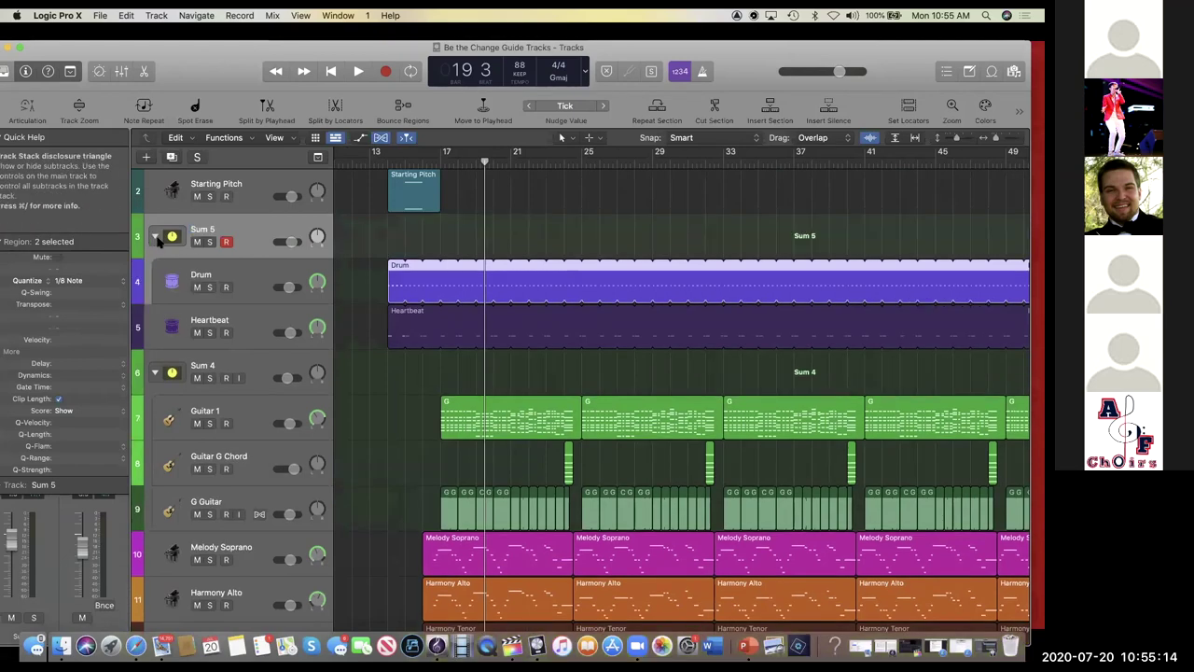
left_click(252, 277)
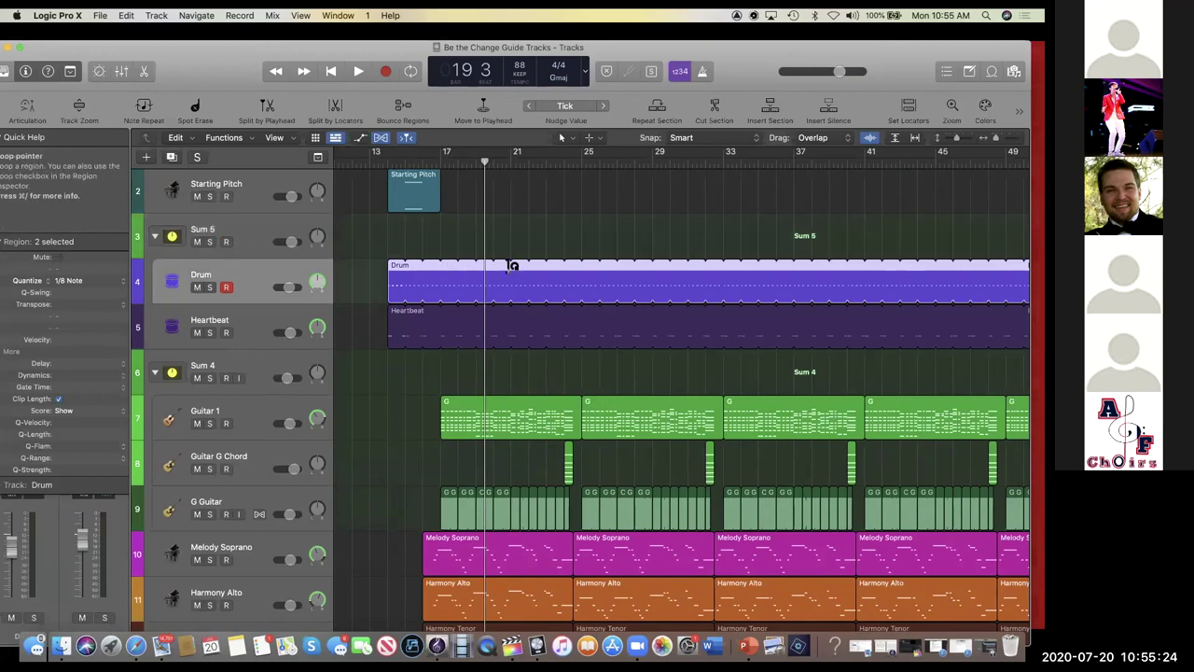
Cut the Drum region's loop short just before bar 21, restore its looping, and view the region briefly in the Piano Roll.
left_click_drag(511, 266, 513, 266)
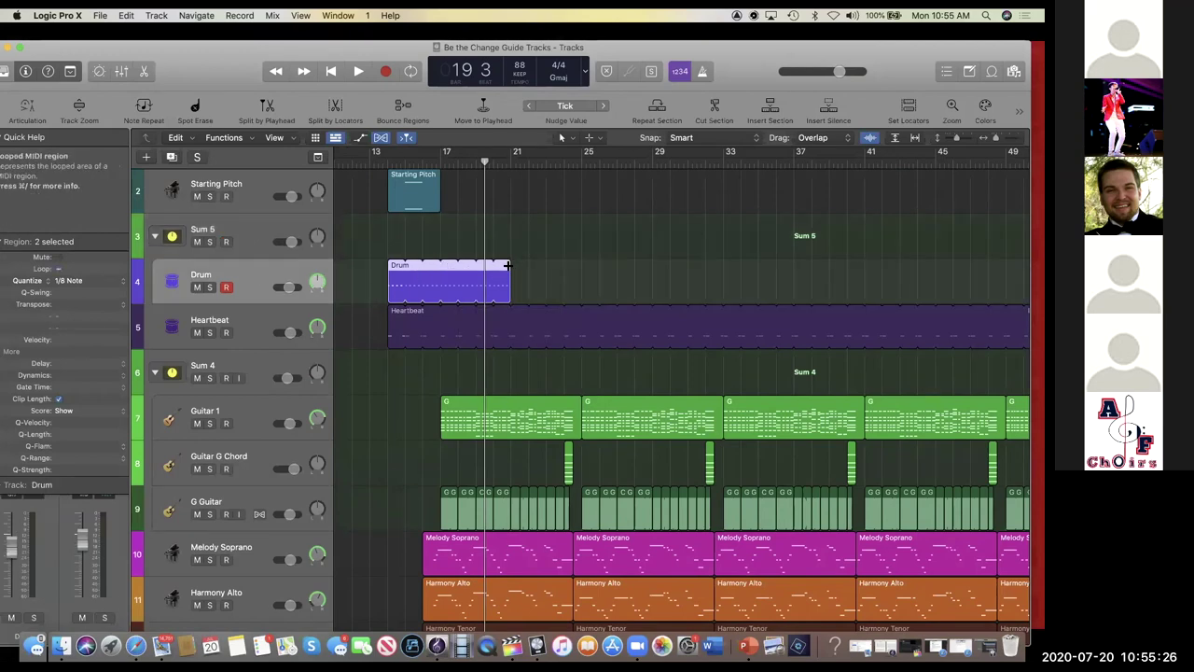
left_click(512, 266)
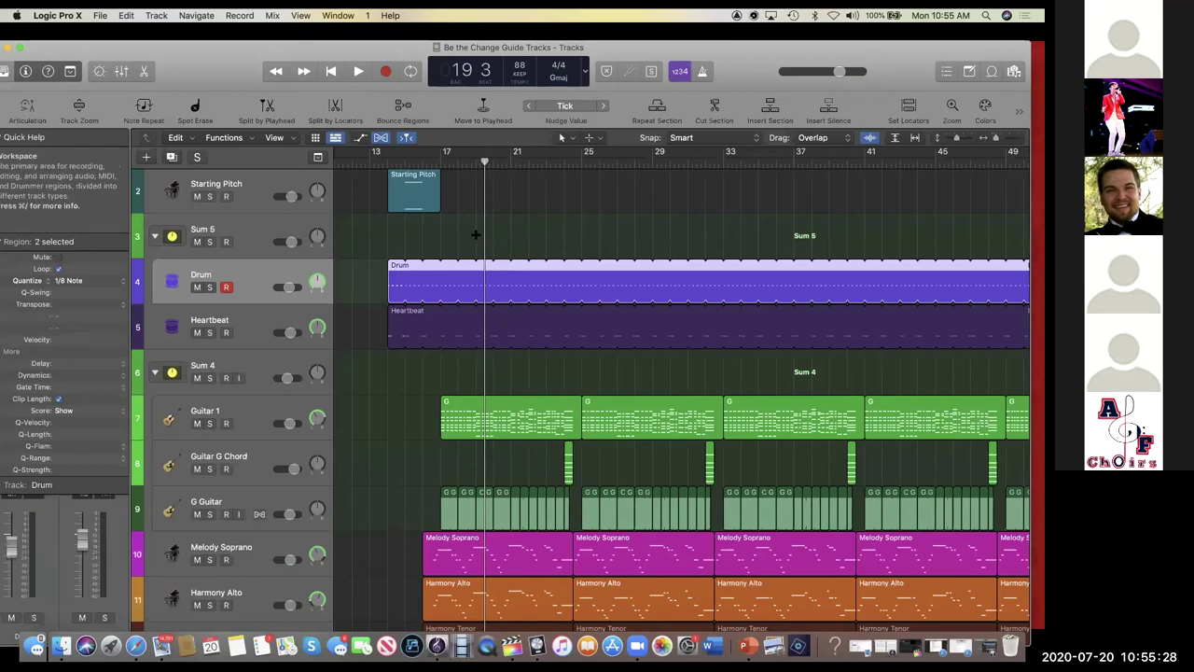
double_click(452, 278)
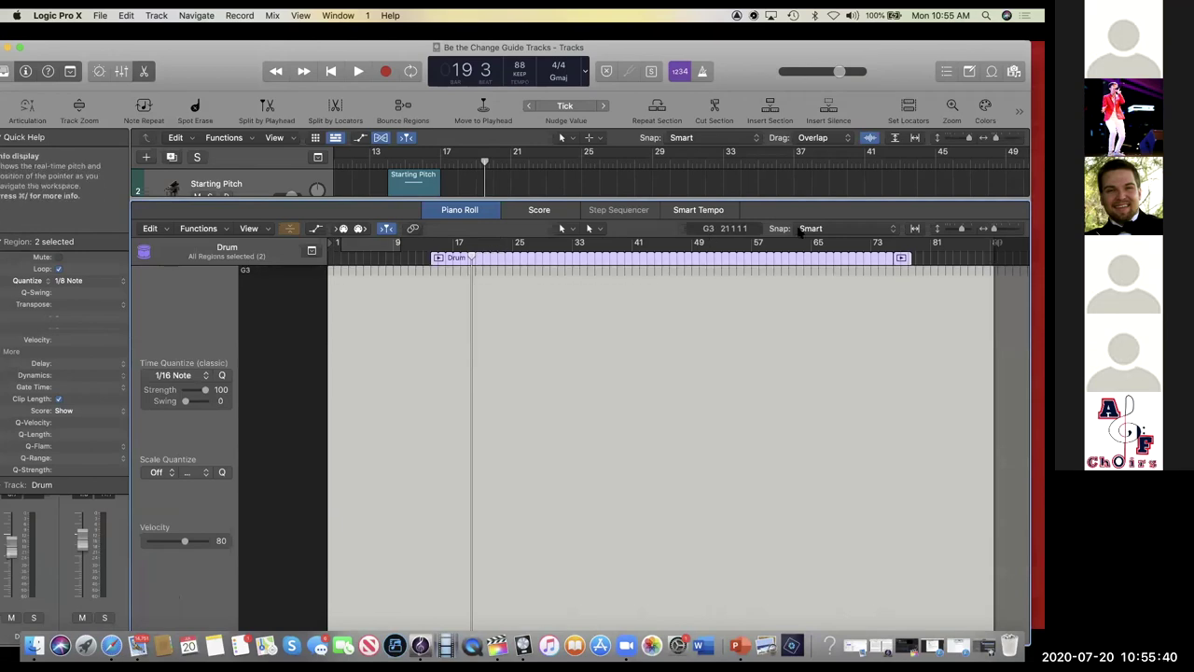
key("p")
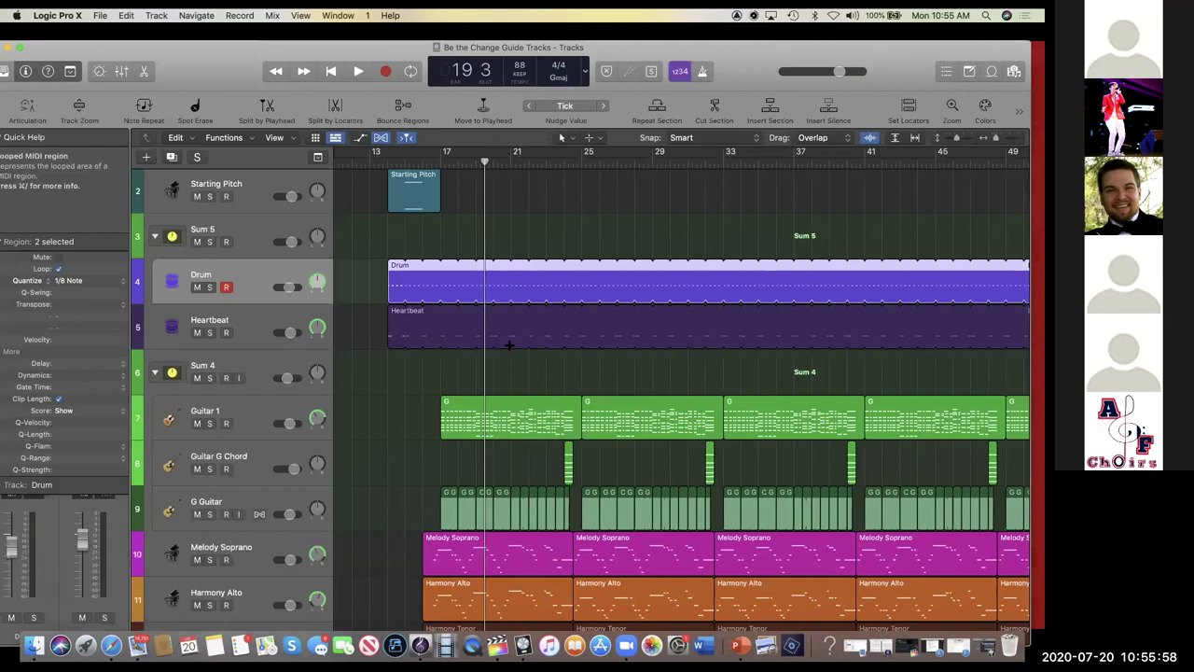
Zoom out to the whole song and move the playhead to the start of bar 73.
left_click_drag(485, 160, 708, 160)
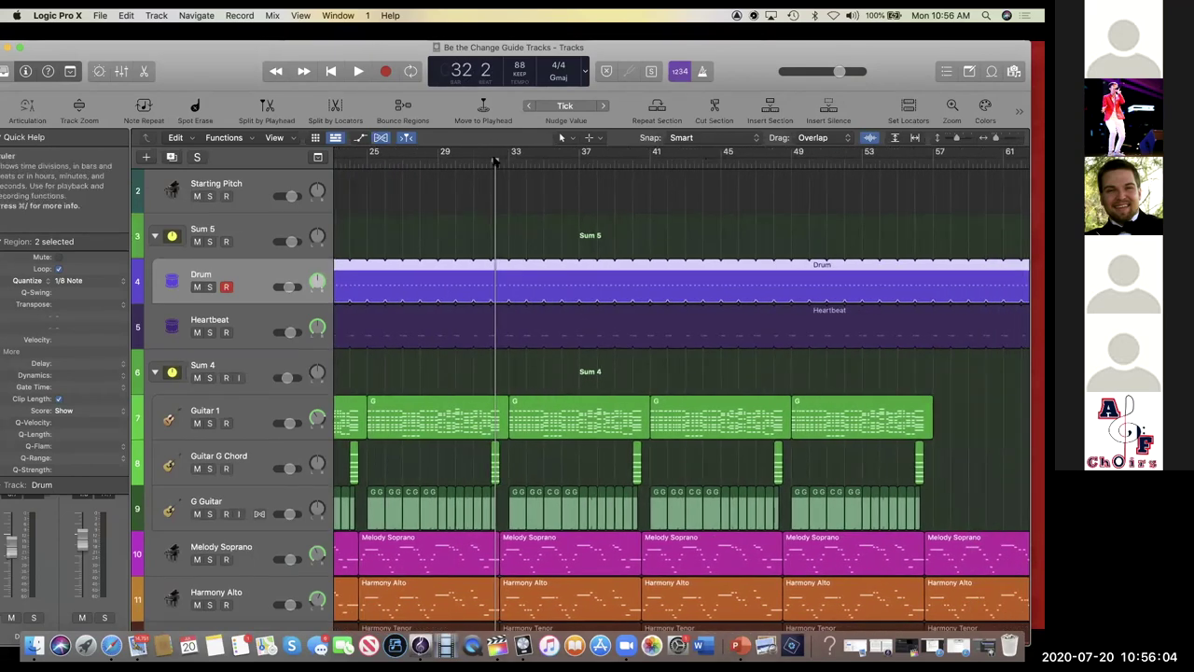
scroll(495, 161, "up", 3)
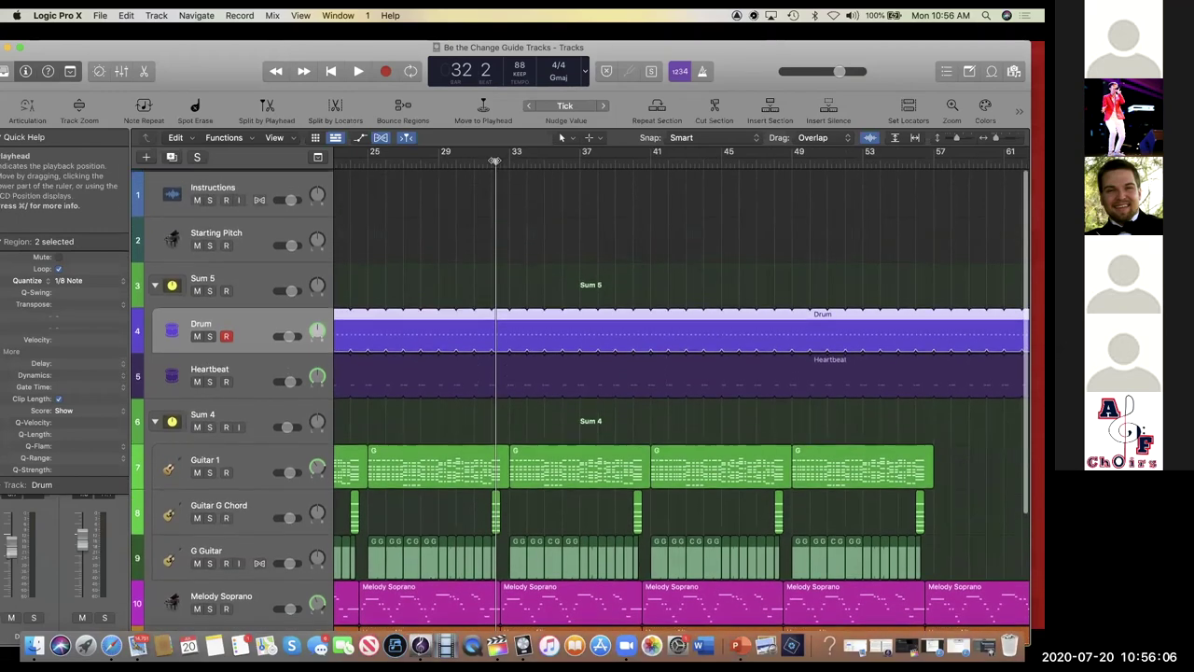
left_click_drag(499, 167, 849, 158)
key("super+Left")
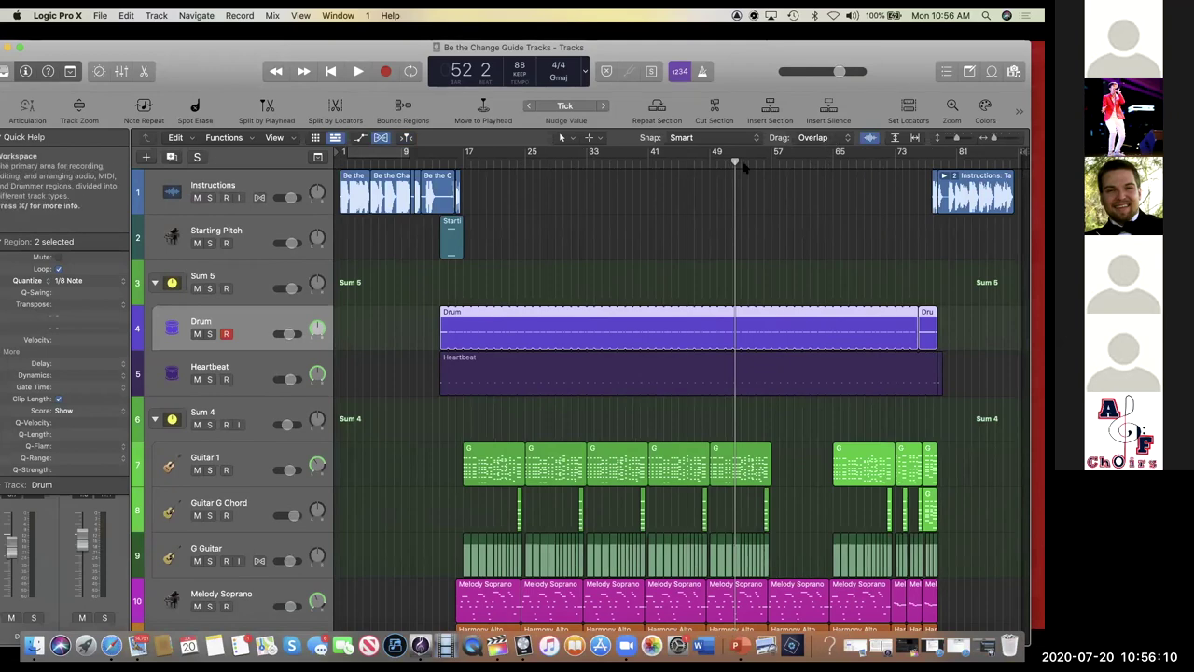
left_click_drag(783, 159, 893, 153)
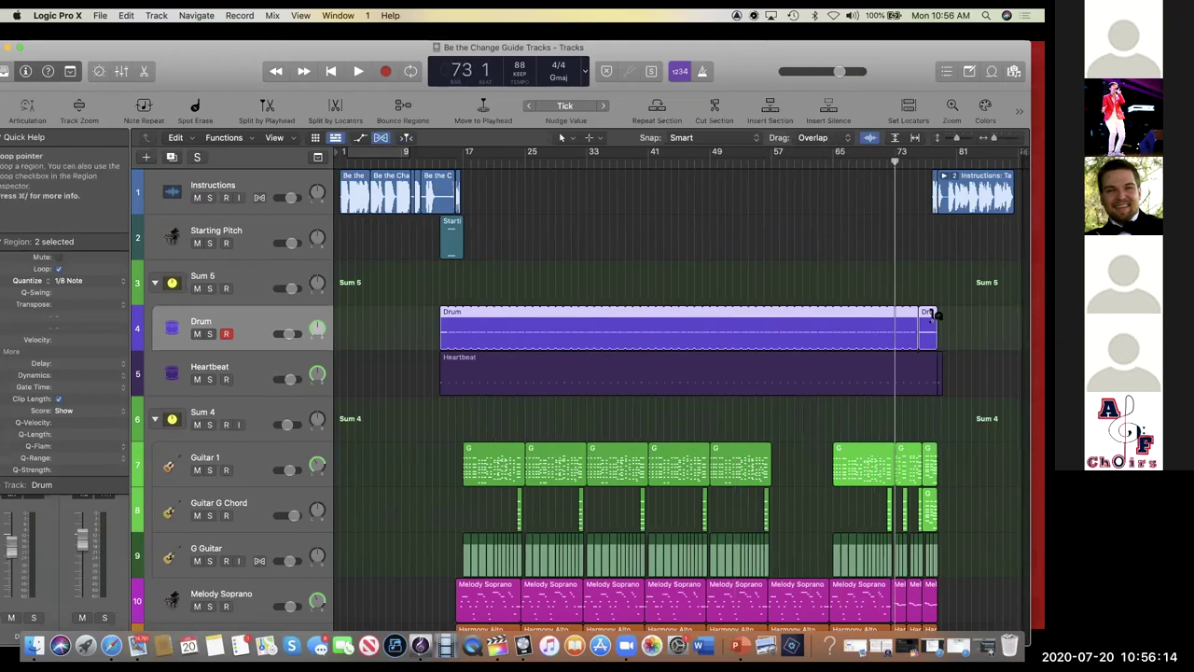
Examine up close where the looped Drum region meets the last Drum region at bar 76, comparing their note patterns.
key("super+Right")
key("super+Right")
key("super+Right")
key("super+Right")
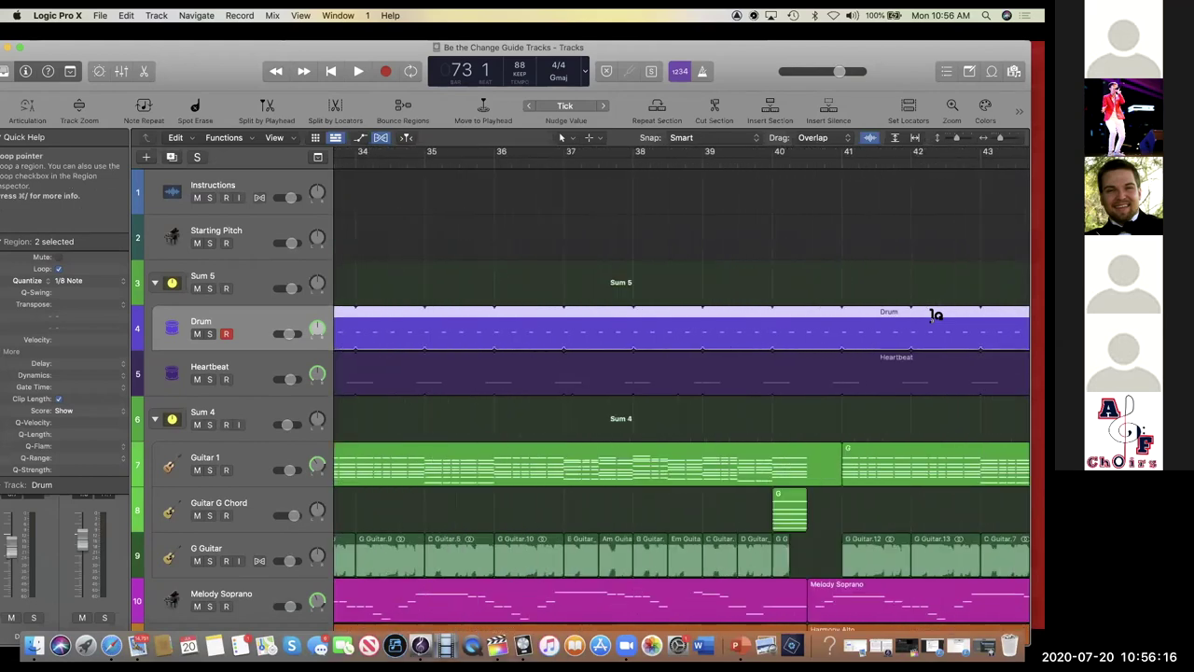
scroll(935, 315, "right", 20)
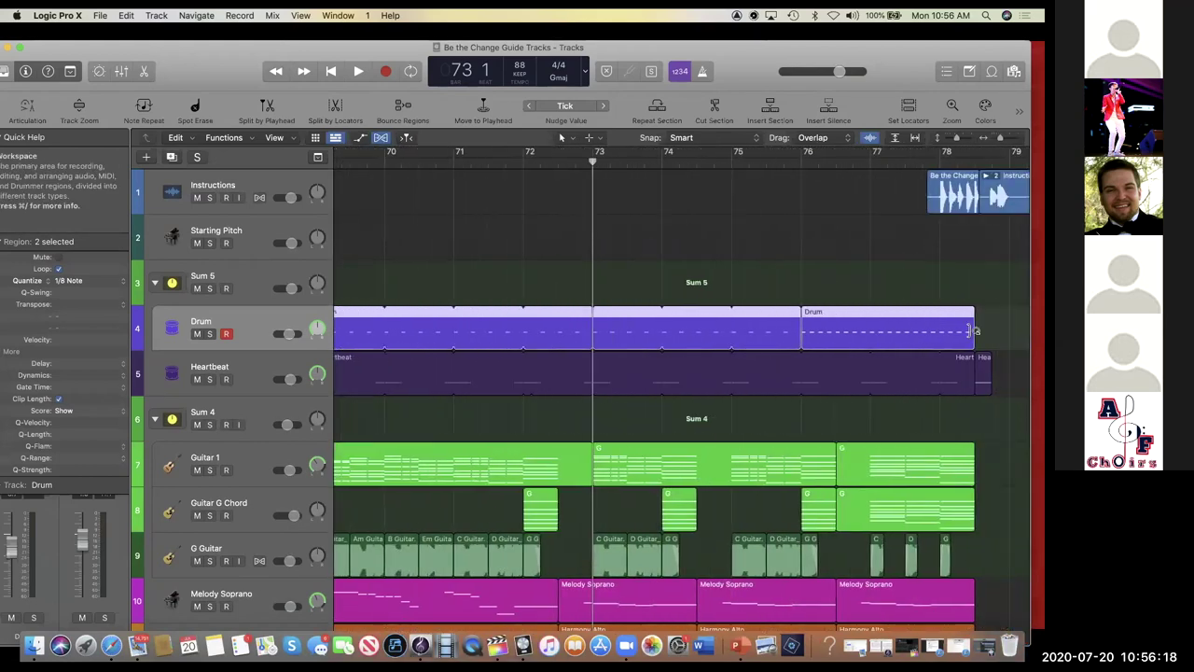
key("super+Right")
key("super+Right")
key("super+Right")
key("super+Right")
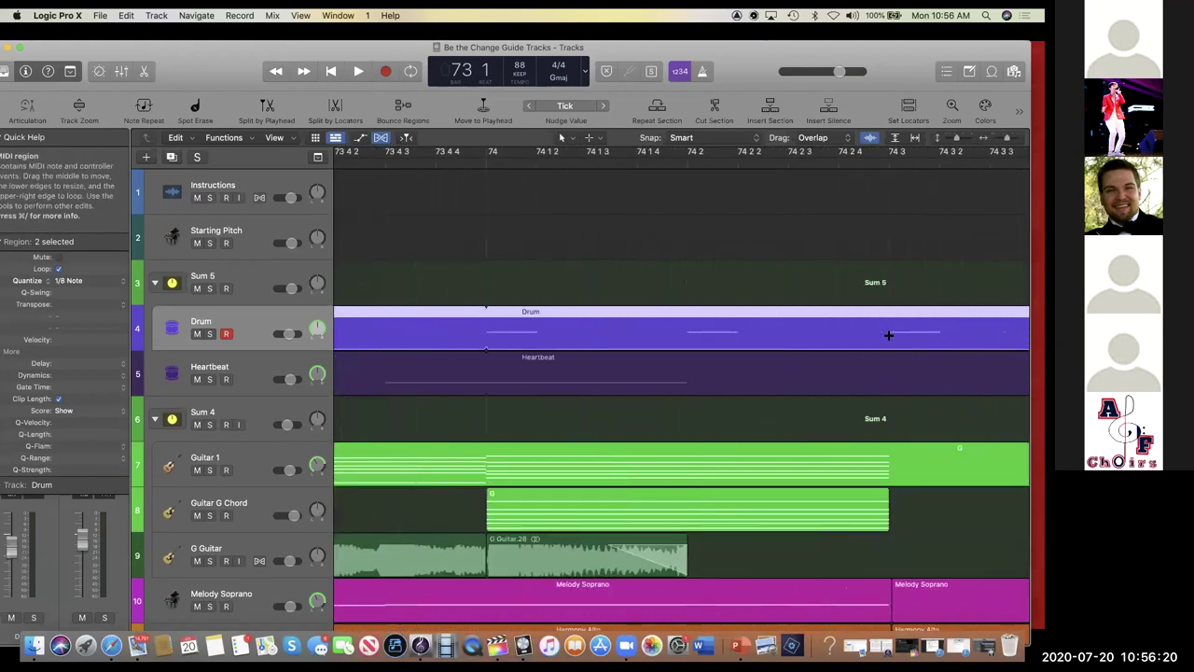
scroll(858, 230, "right", 2)
key("super+Left")
key("super+Left")
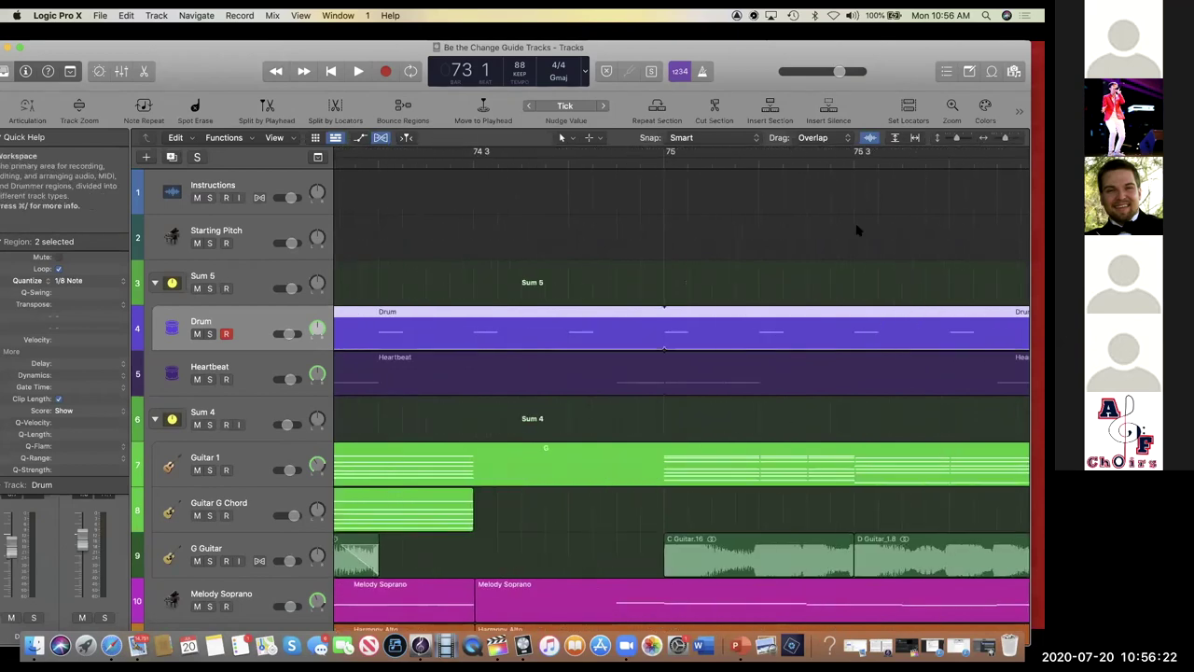
scroll(858, 231, "right", 3)
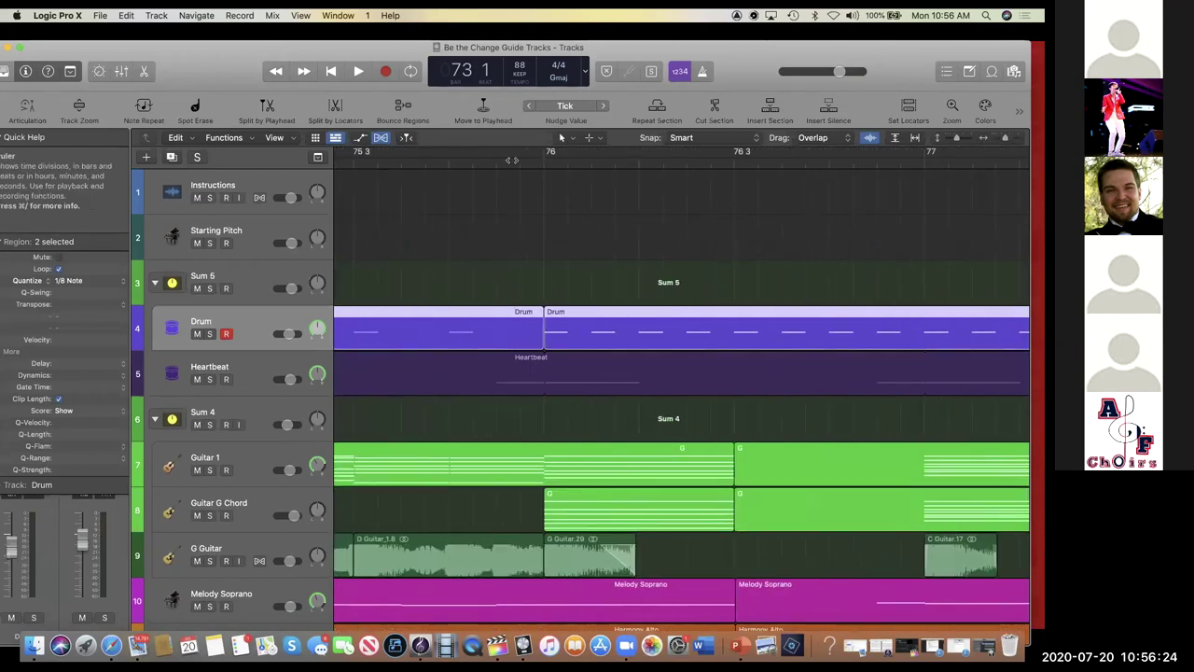
Play the song's ending from bar 75 beat 4 and stop playback at bar 82.
left_click(496, 160)
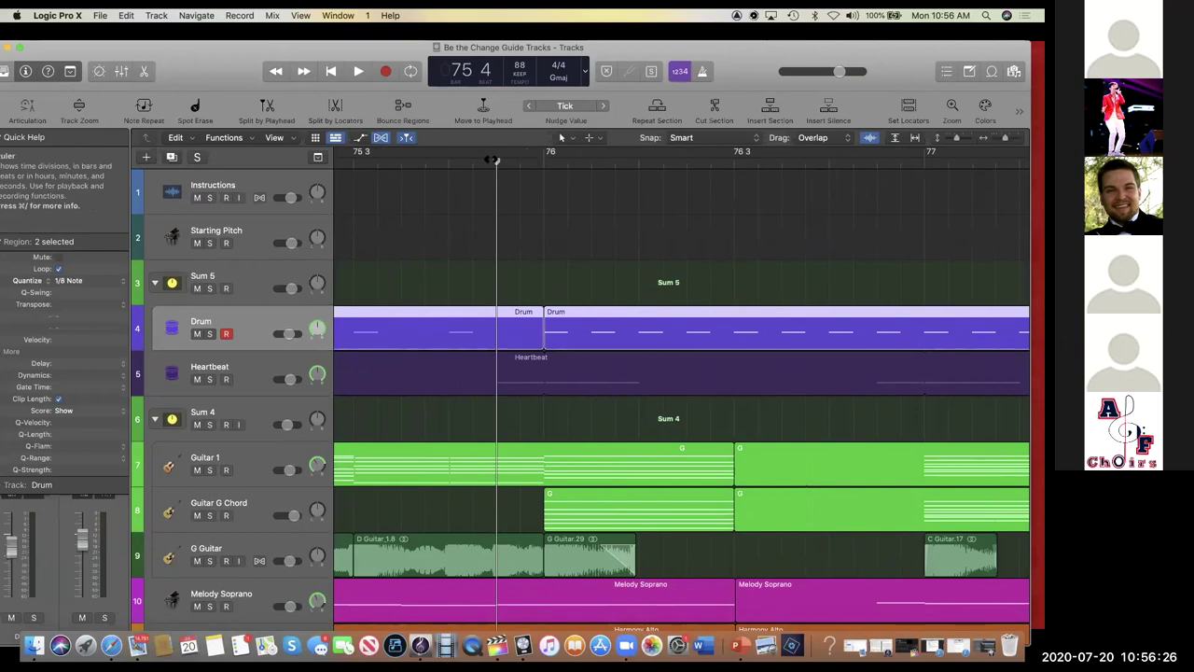
key("space")
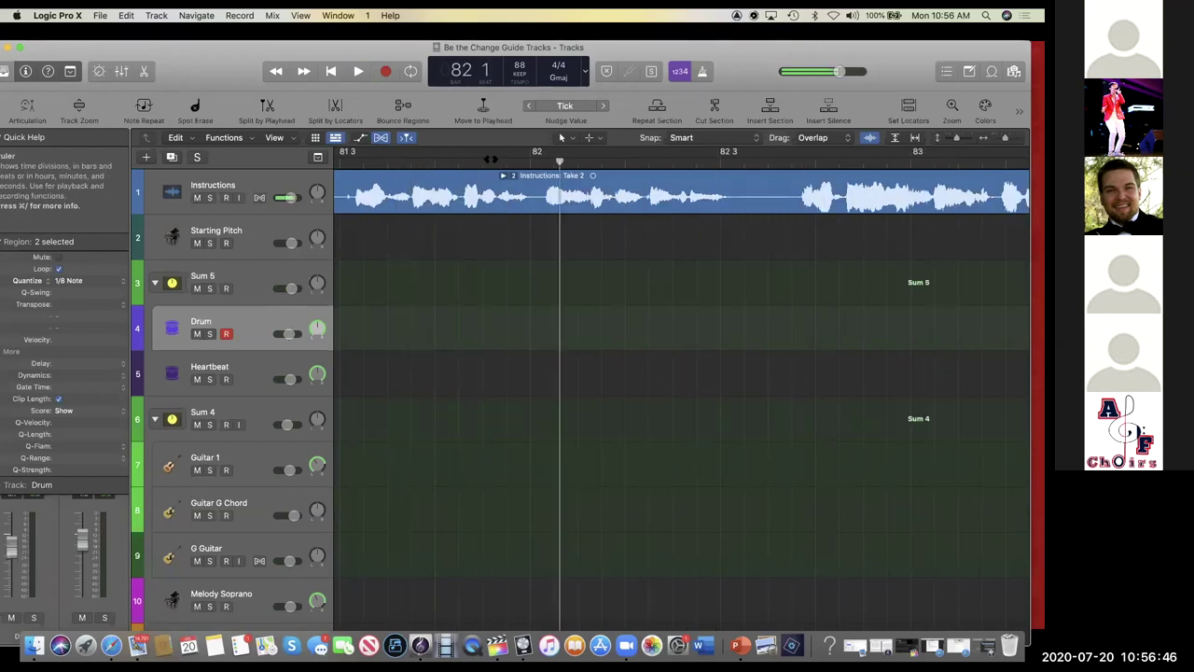
key("space")
Review the guitar and voice part regions from the end of the song back to about bar 39.
scroll(567, 292, "down", 10)
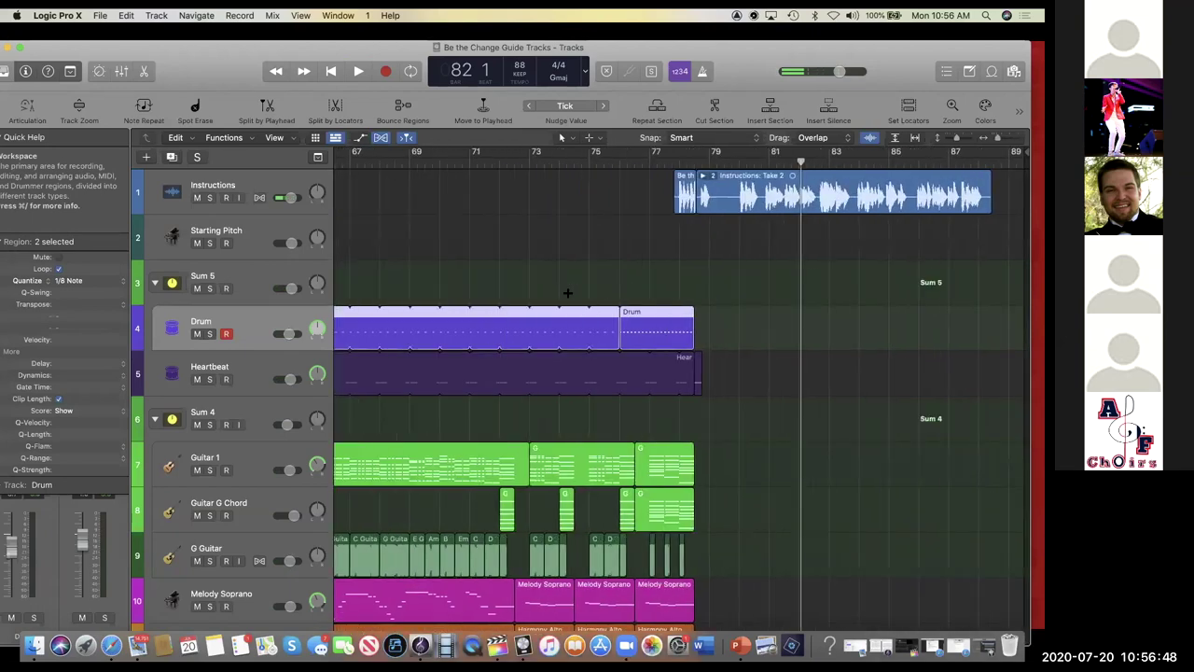
scroll(567, 293, "down", 5)
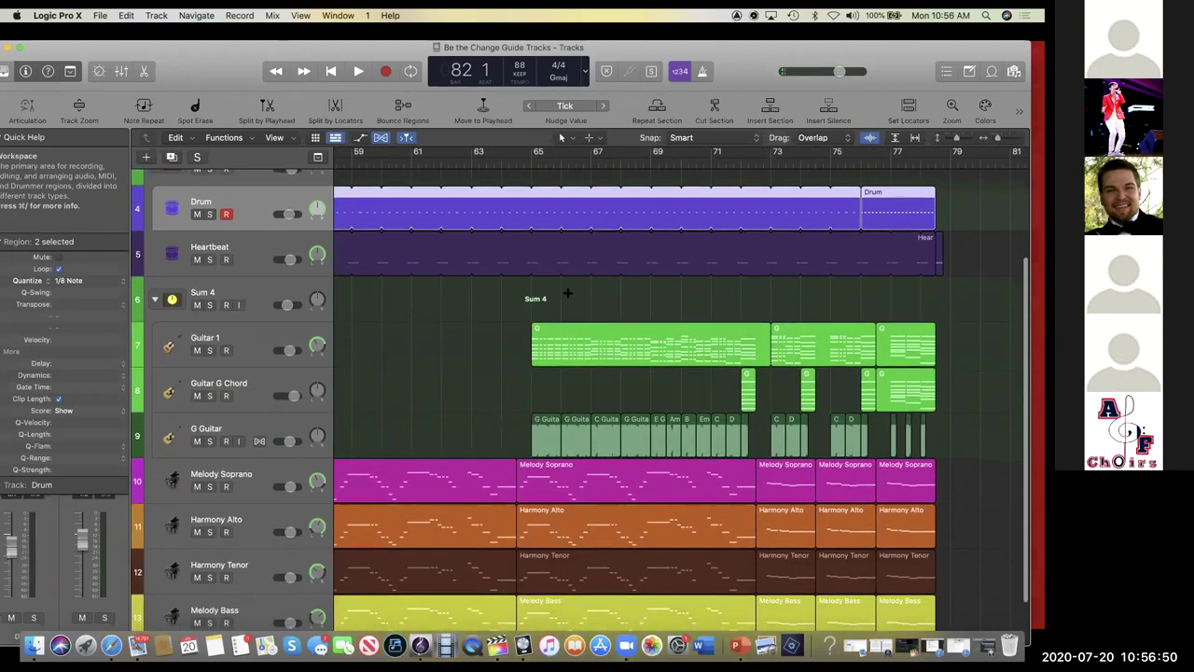
scroll(567, 293, "left", 10)
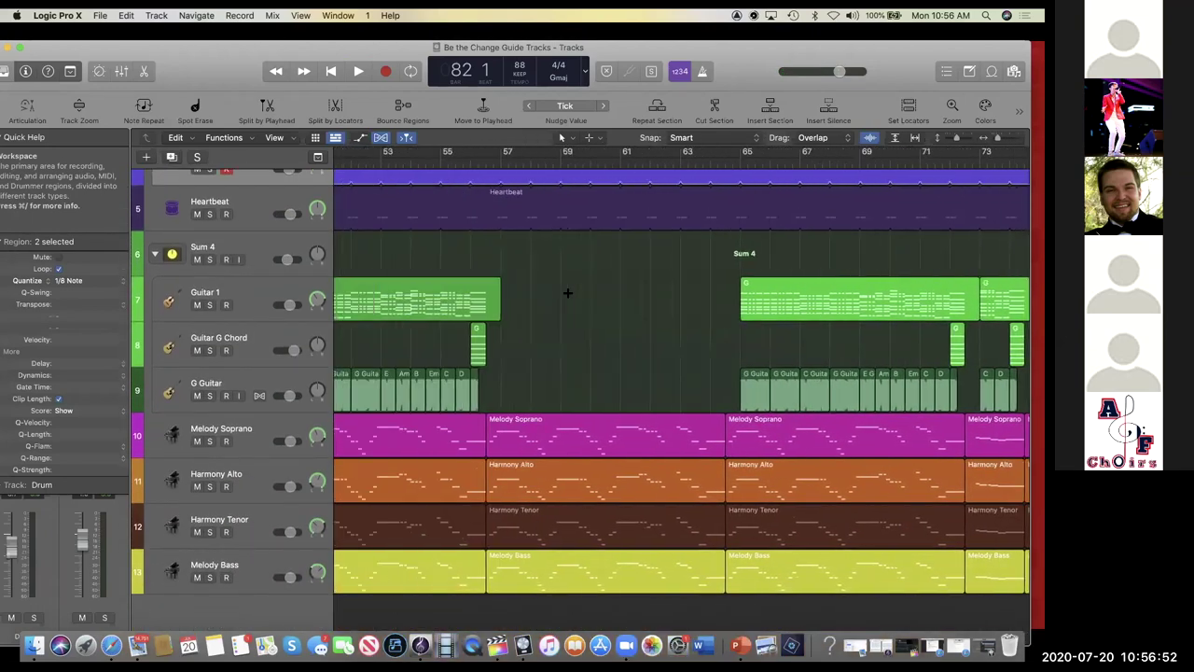
scroll(567, 293, "left", 2)
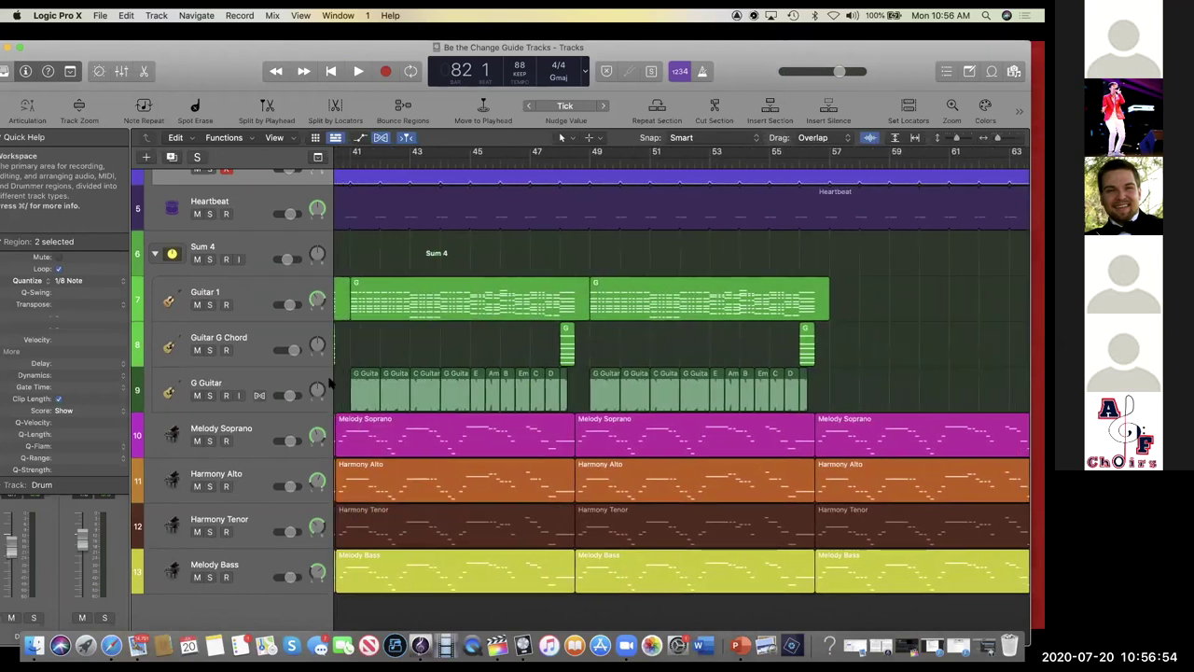
scroll(616, 474, "left", 2)
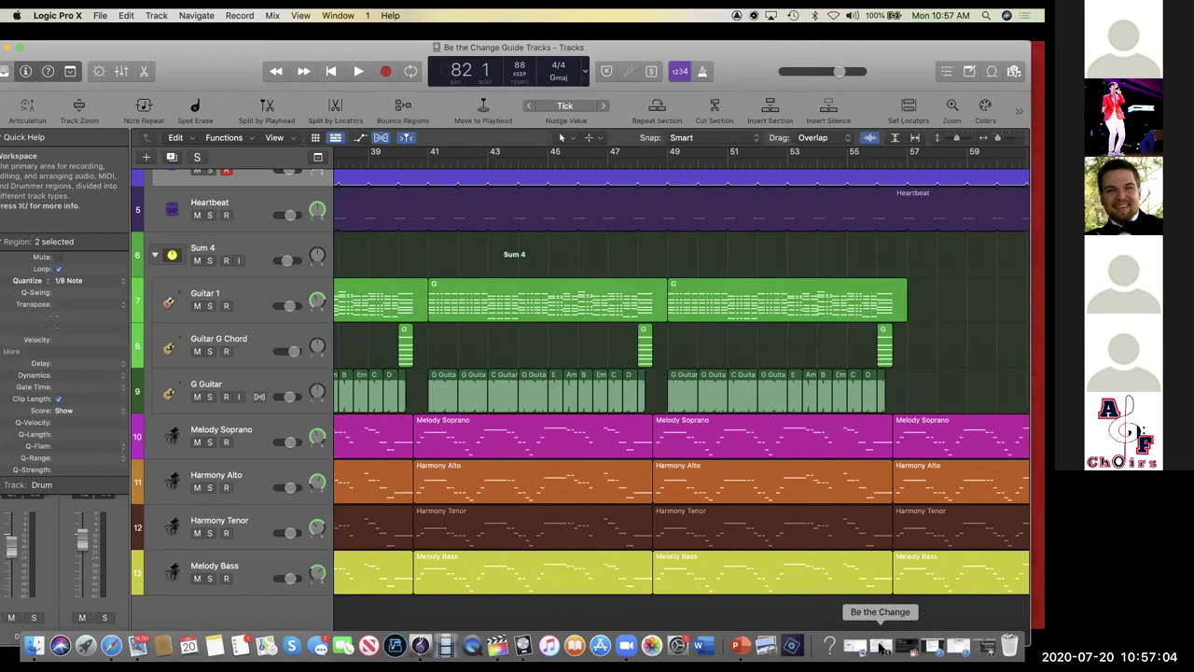
Switch to the Be the Change score in Sibelius, open its file information and return to the full score.
left_click(883, 646)
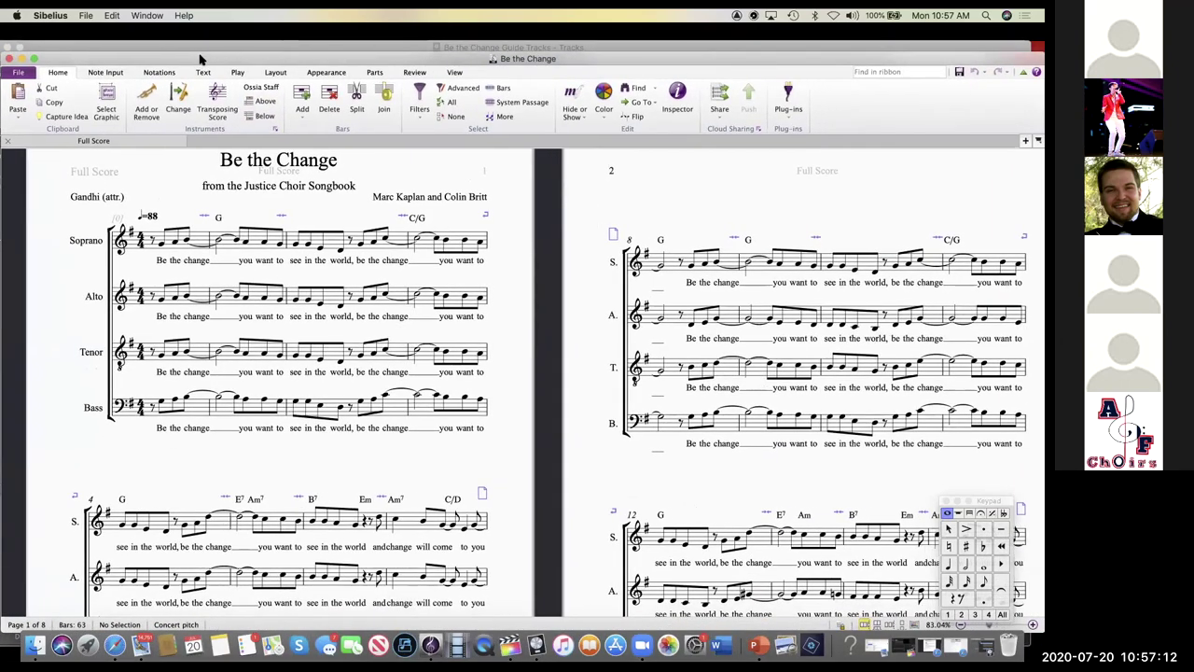
left_click(26, 74)
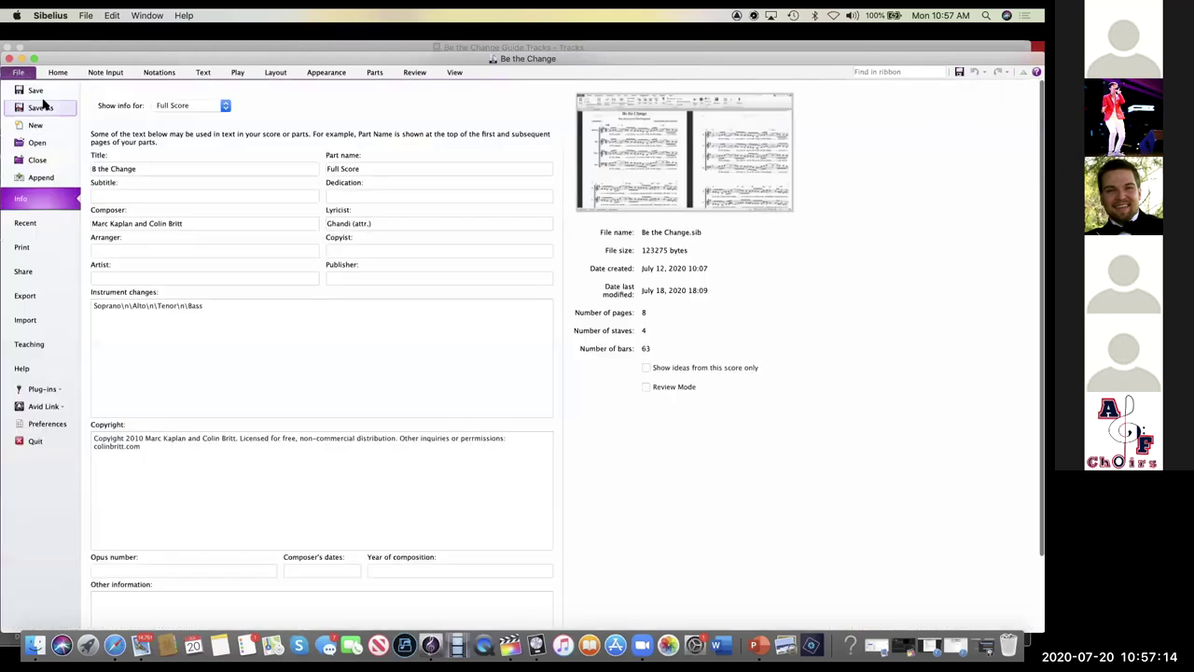
left_click(51, 72)
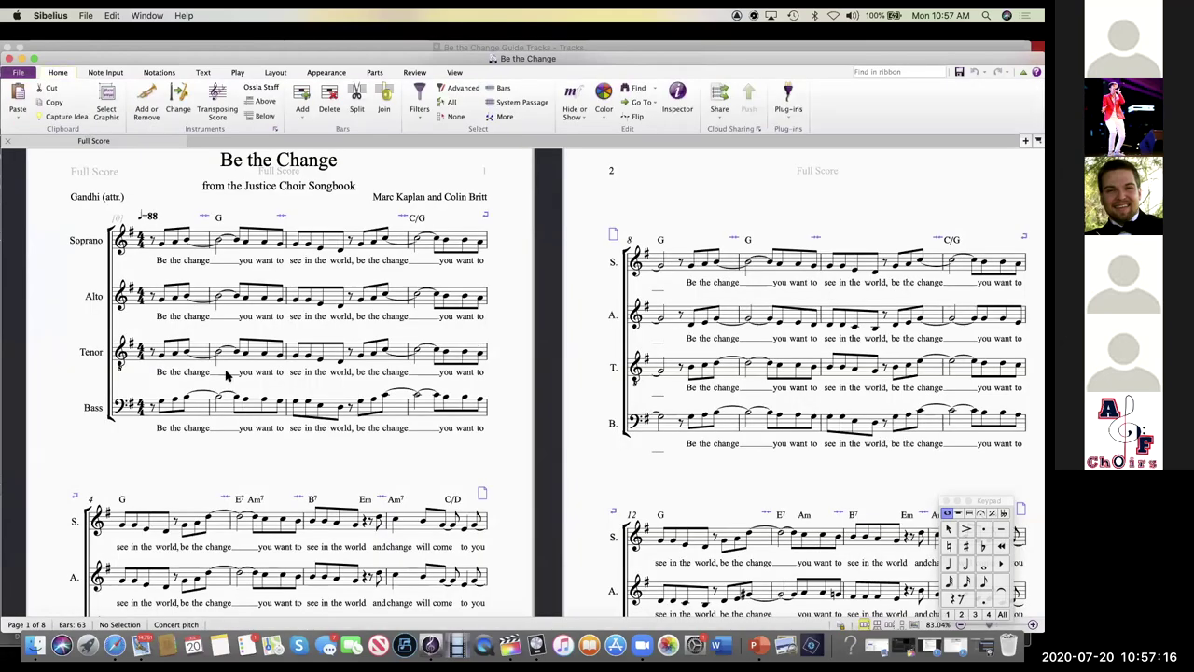
Look through the full score to its final page and examine the ritardando and tempo marks from bar 55 to the end.
scroll(549, 431, "right", 10)
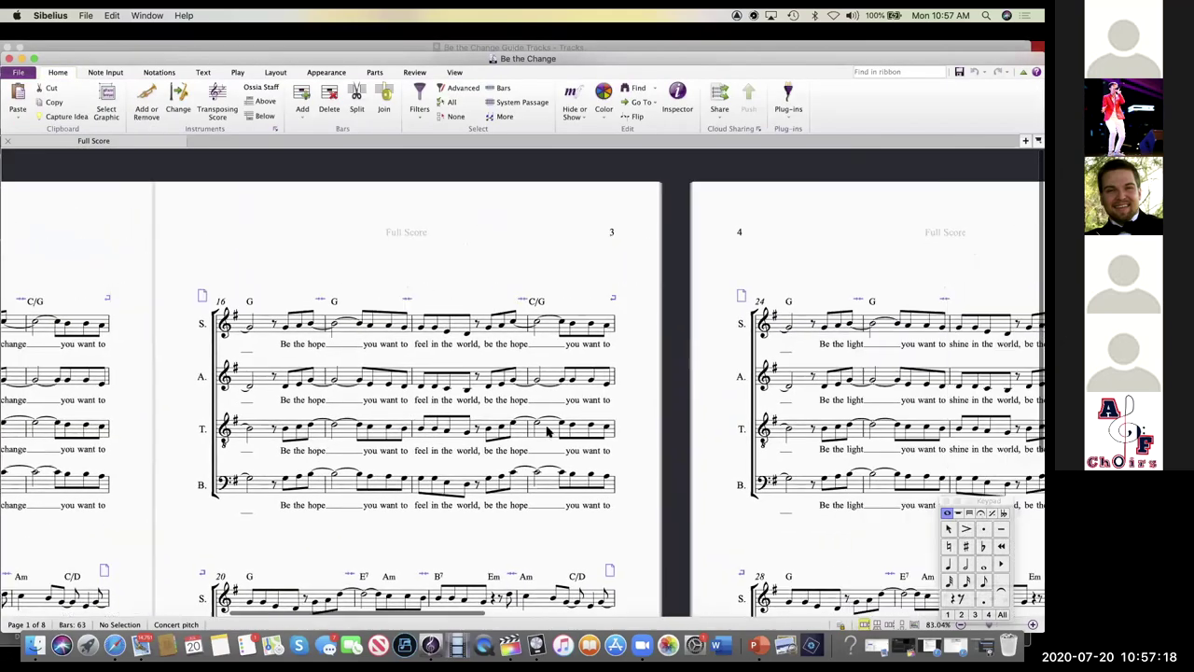
scroll(548, 430, "right", 10)
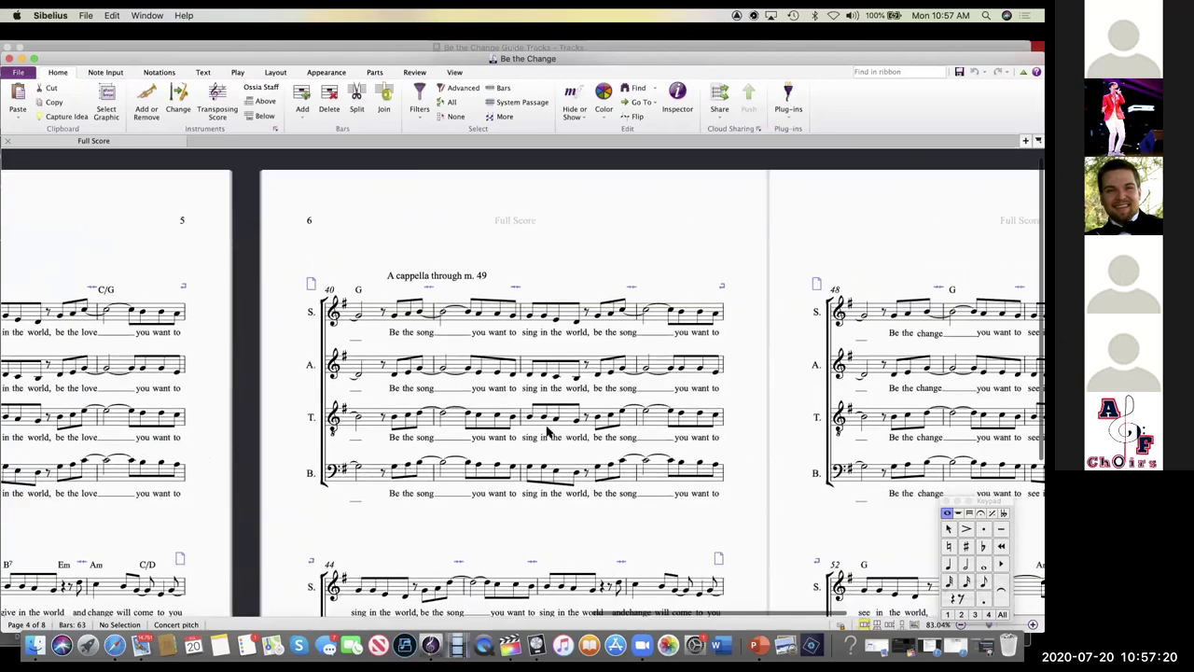
scroll(548, 431, "right", 4)
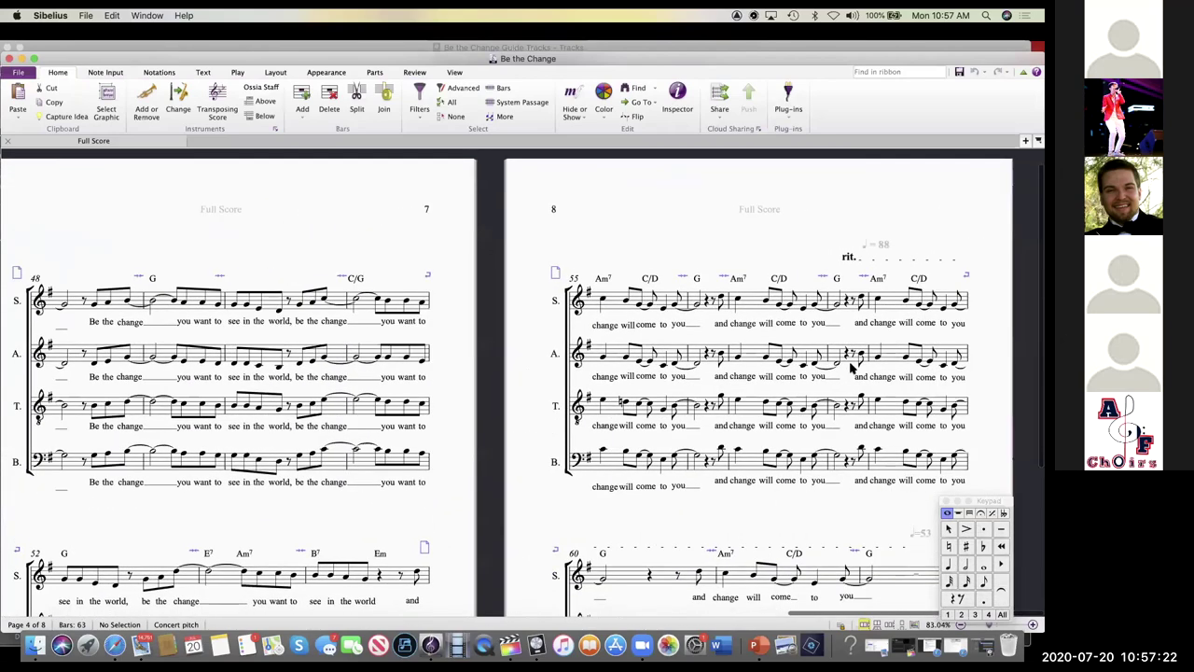
scroll(877, 233, "down", 2)
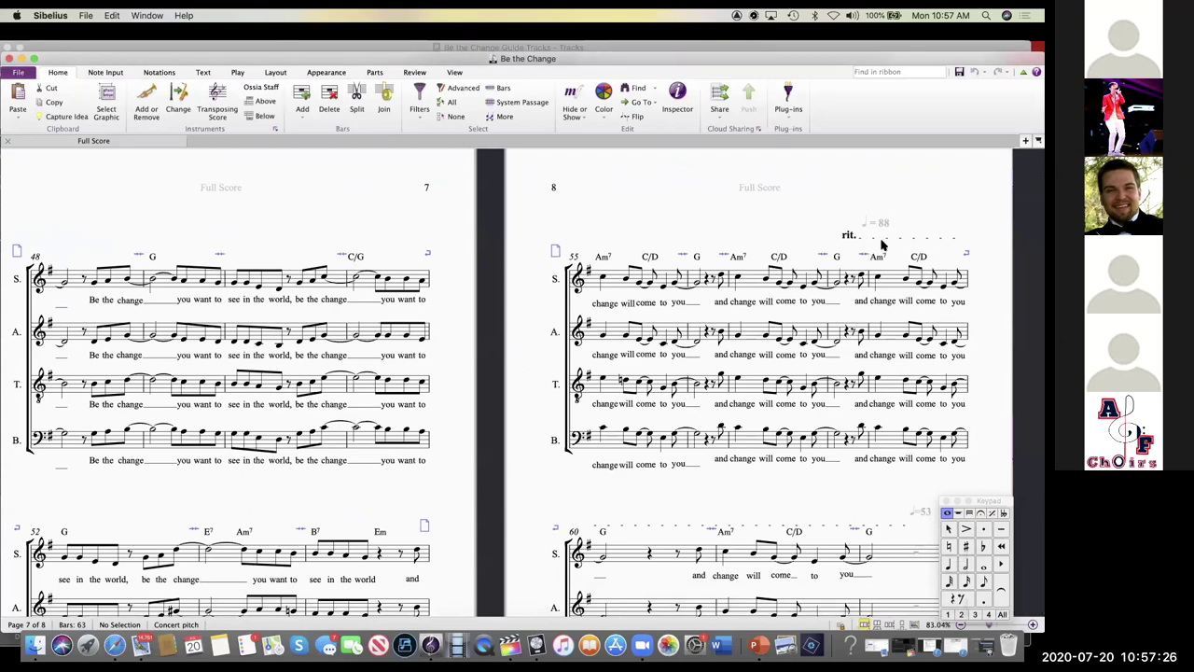
scroll(878, 295, "down", 5)
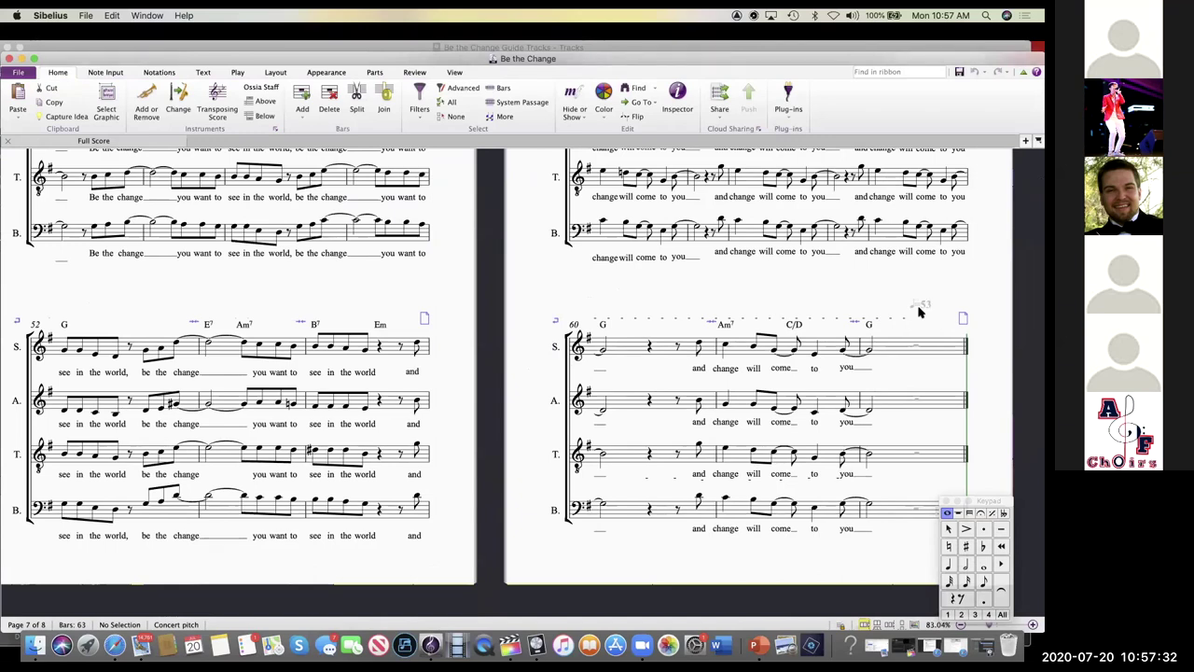
scroll(919, 312, "up", 5)
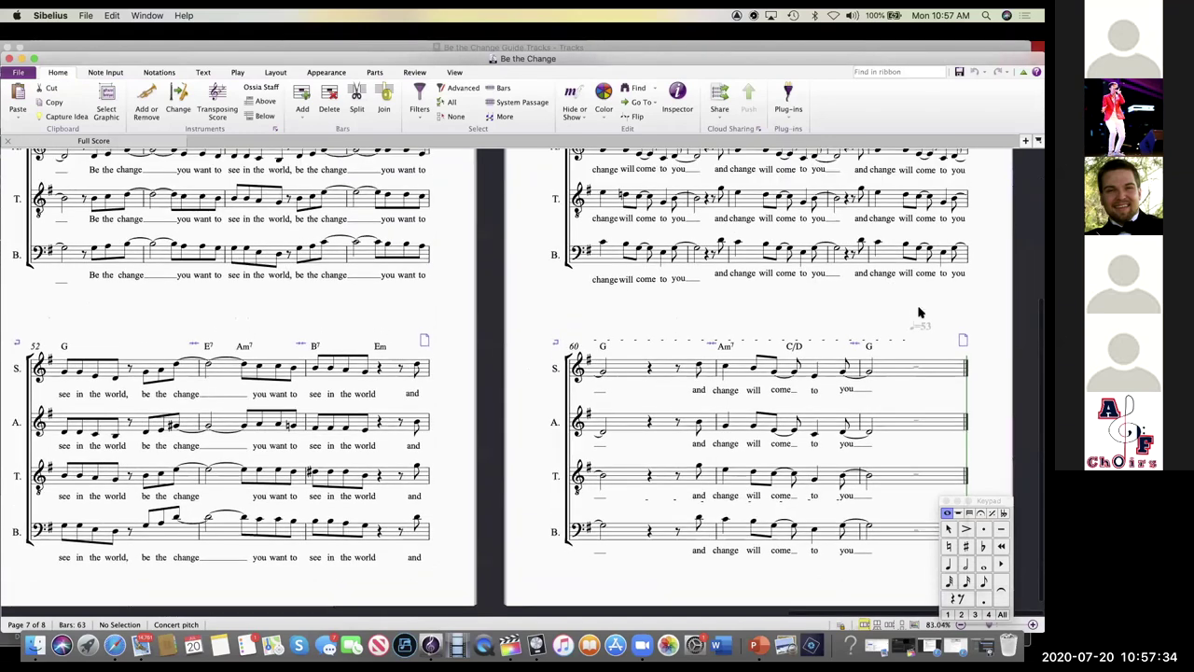
scroll(918, 312, "down", 2)
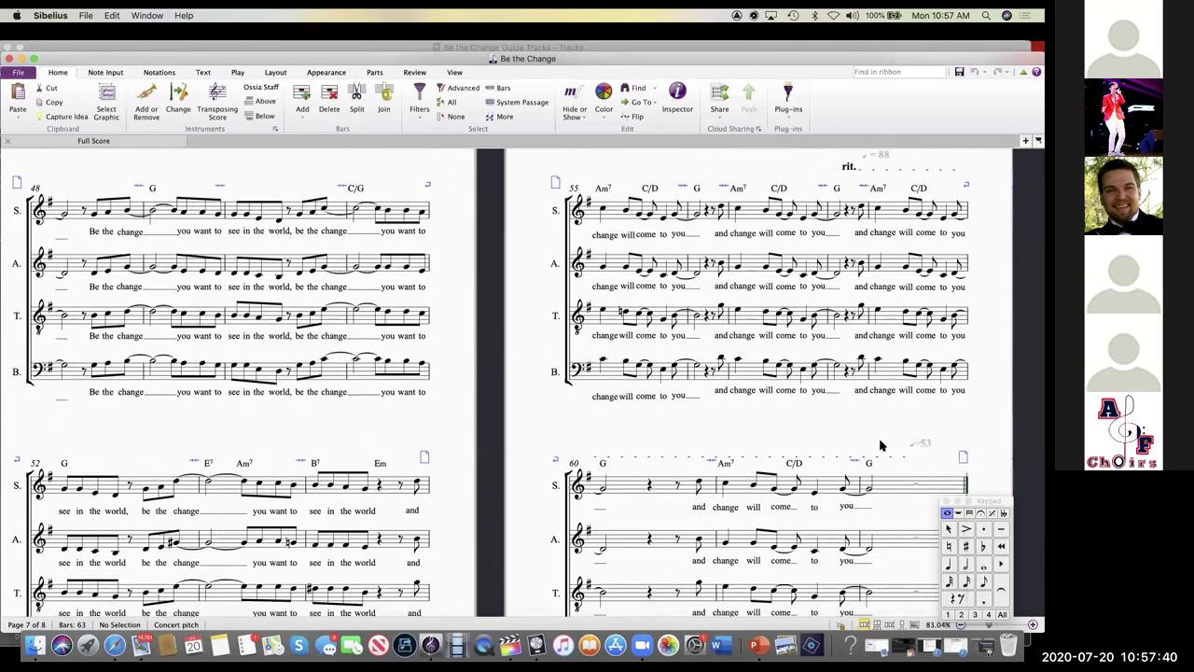
scroll(882, 446, "left", 2)
scroll(881, 446, "down", 3)
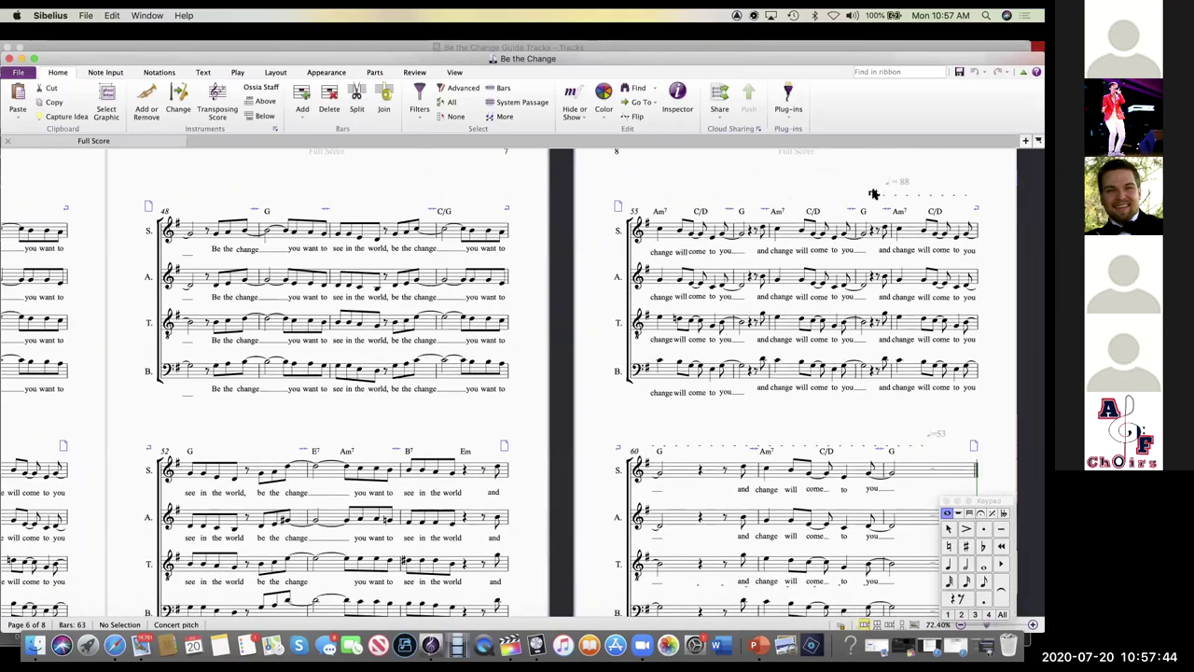
Look back through the full score from the ritardando on page 8 to the title page.
scroll(808, 497, "down", 1)
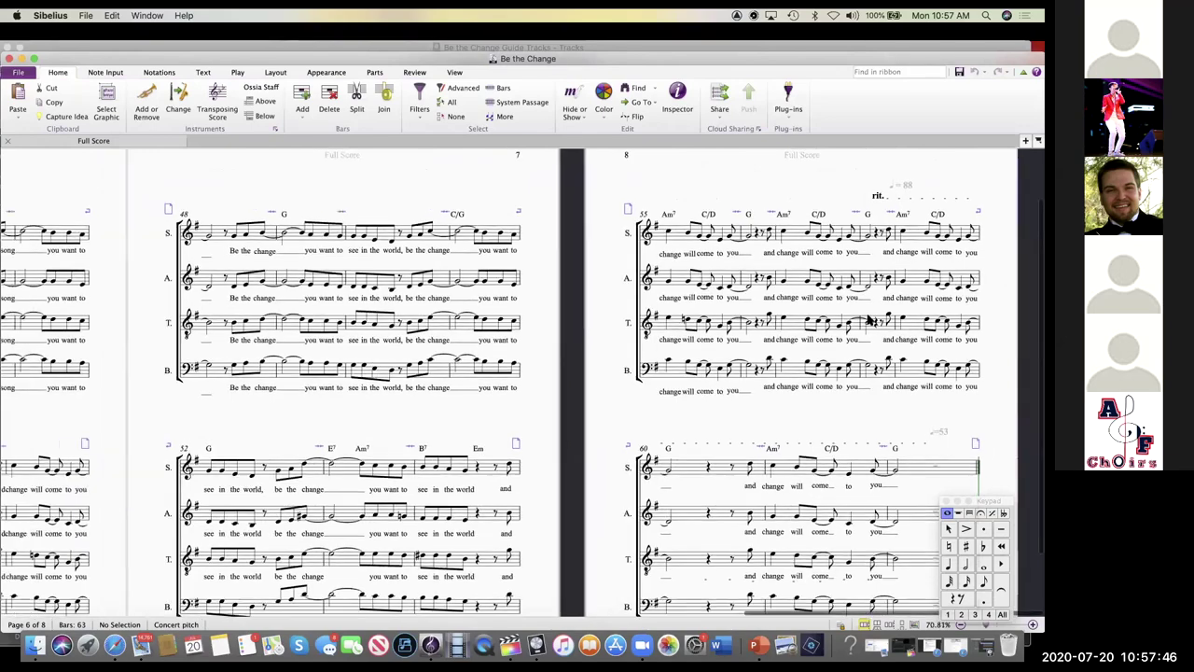
scroll(699, 406, "up", 2)
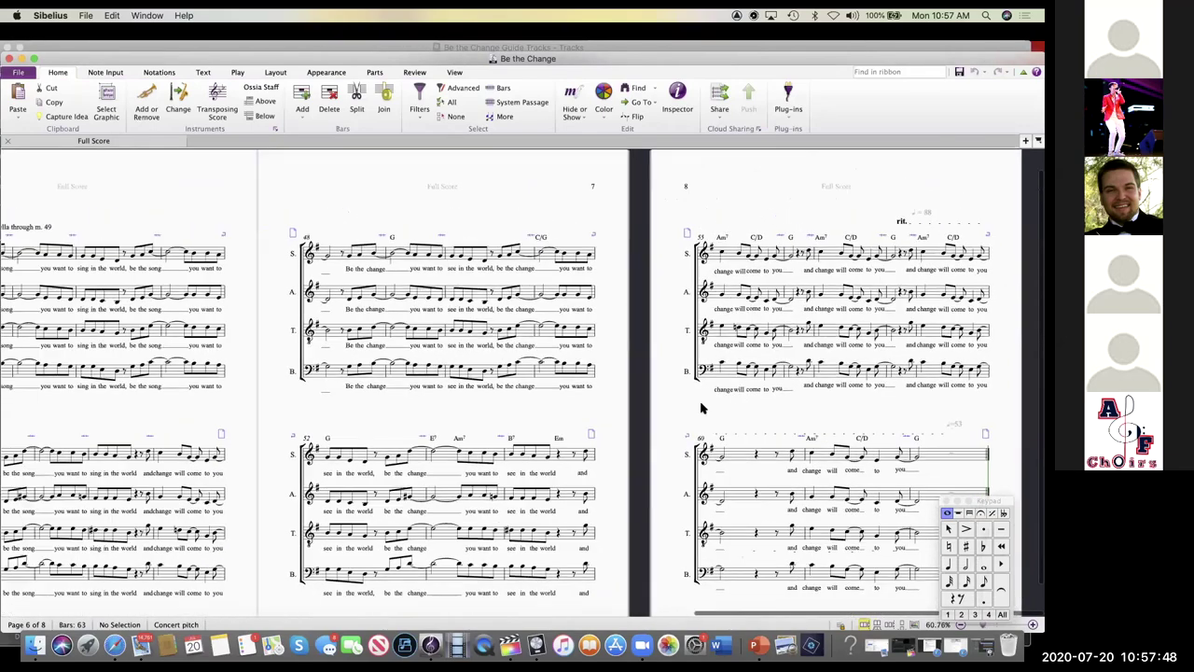
scroll(731, 359, "up", 1)
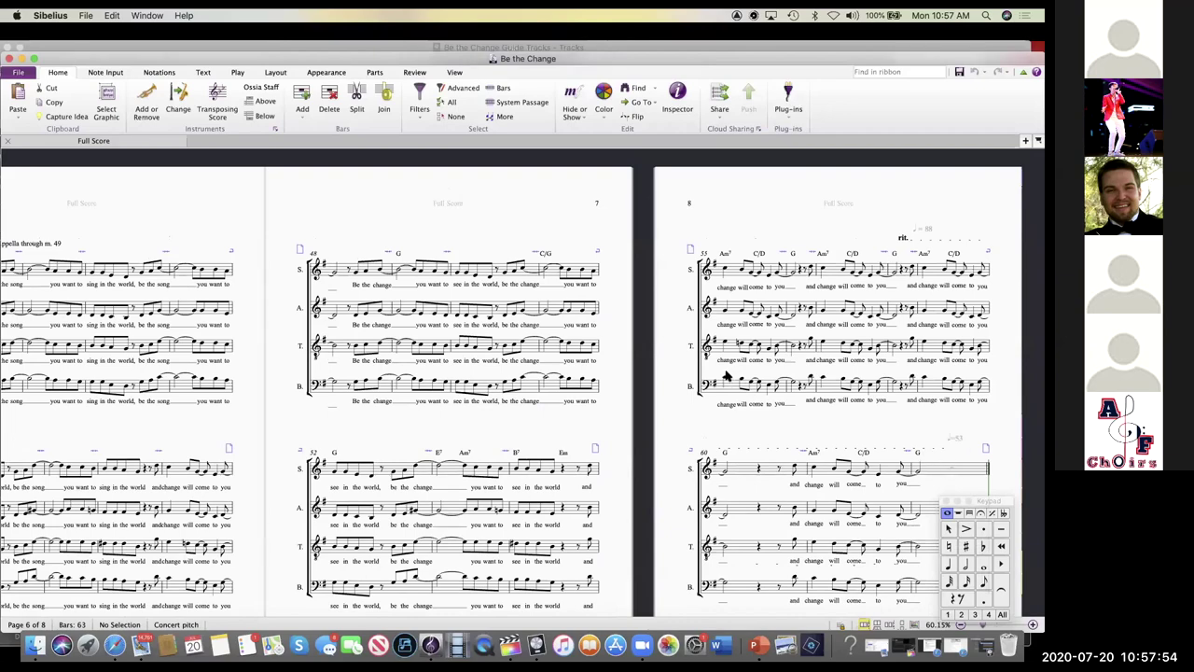
scroll(459, 357, "down", 1)
scroll(459, 357, "down", 1)
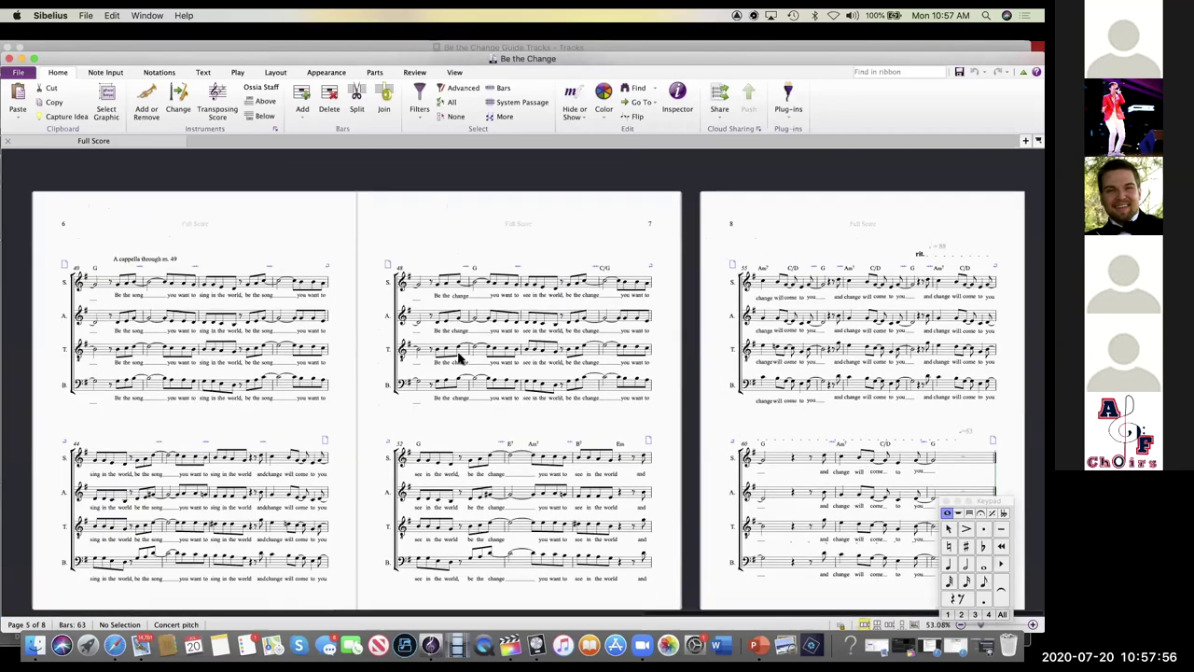
scroll(459, 357, "left", 10)
scroll(270, 354, "down", 1)
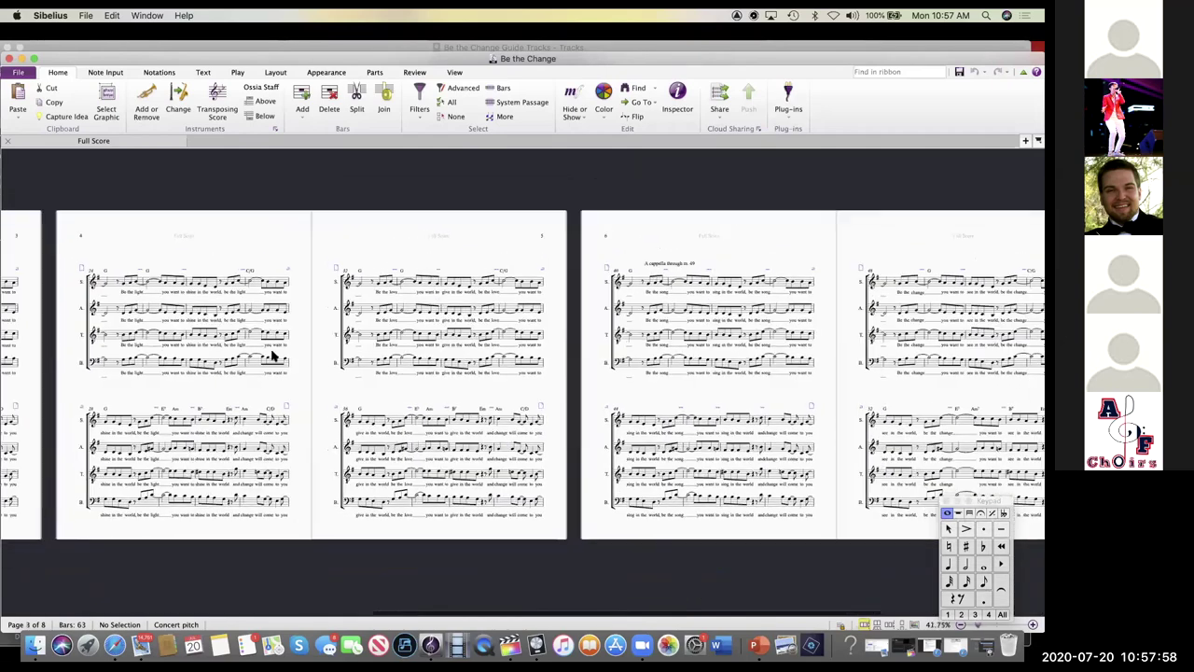
scroll(271, 355, "left", 10)
scroll(270, 356, "left", 3)
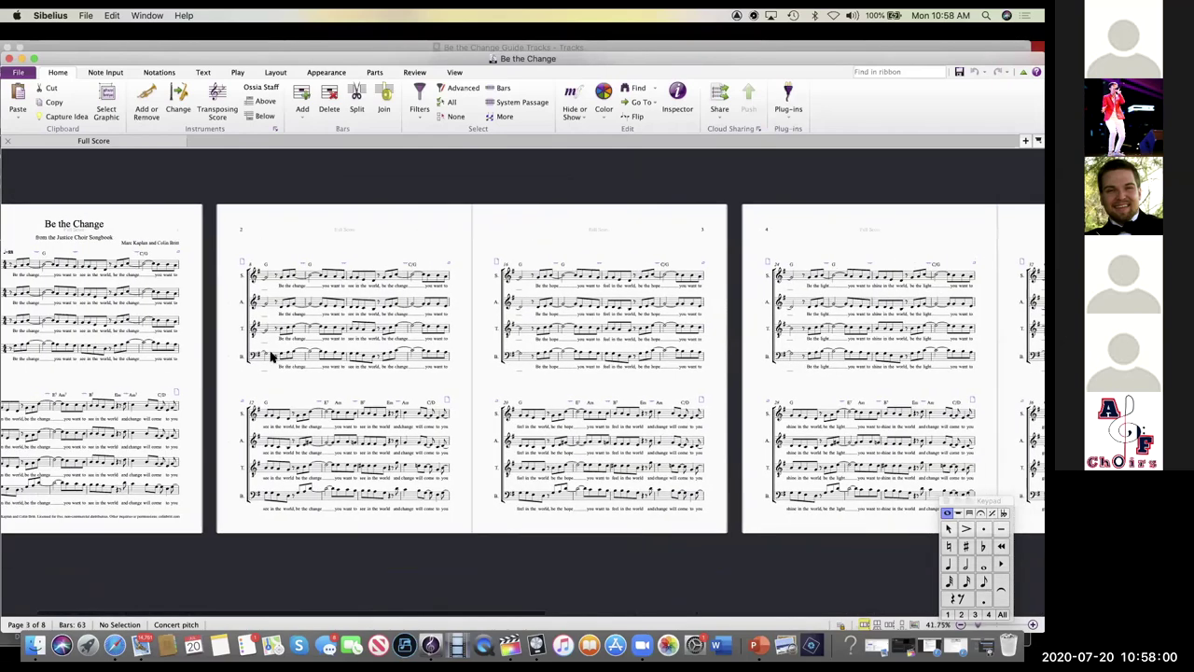
scroll(276, 350, "up", 2)
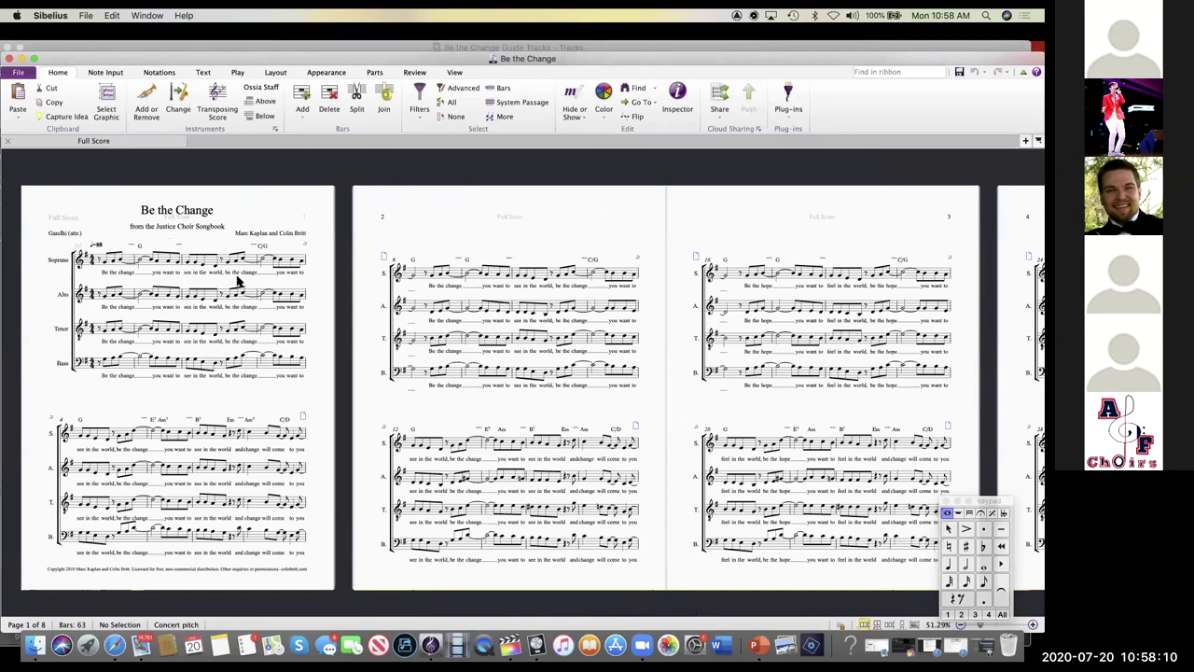
View the score's file information, its sharing options and the Audio export settings.
left_click(19, 74)
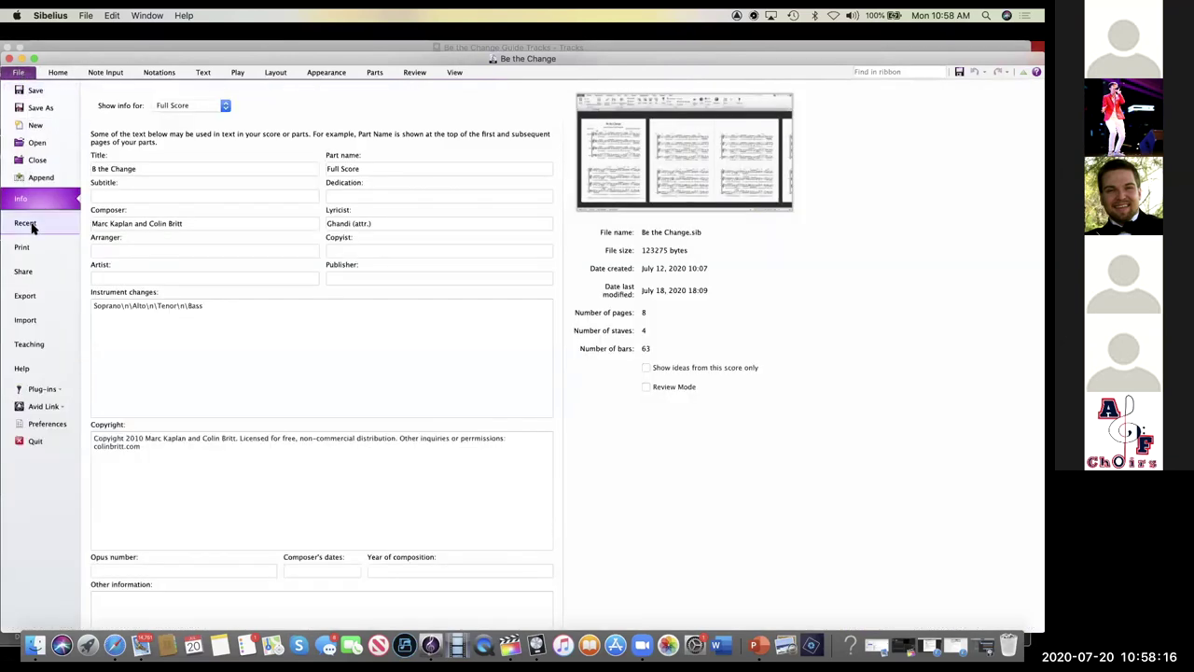
left_click(24, 277)
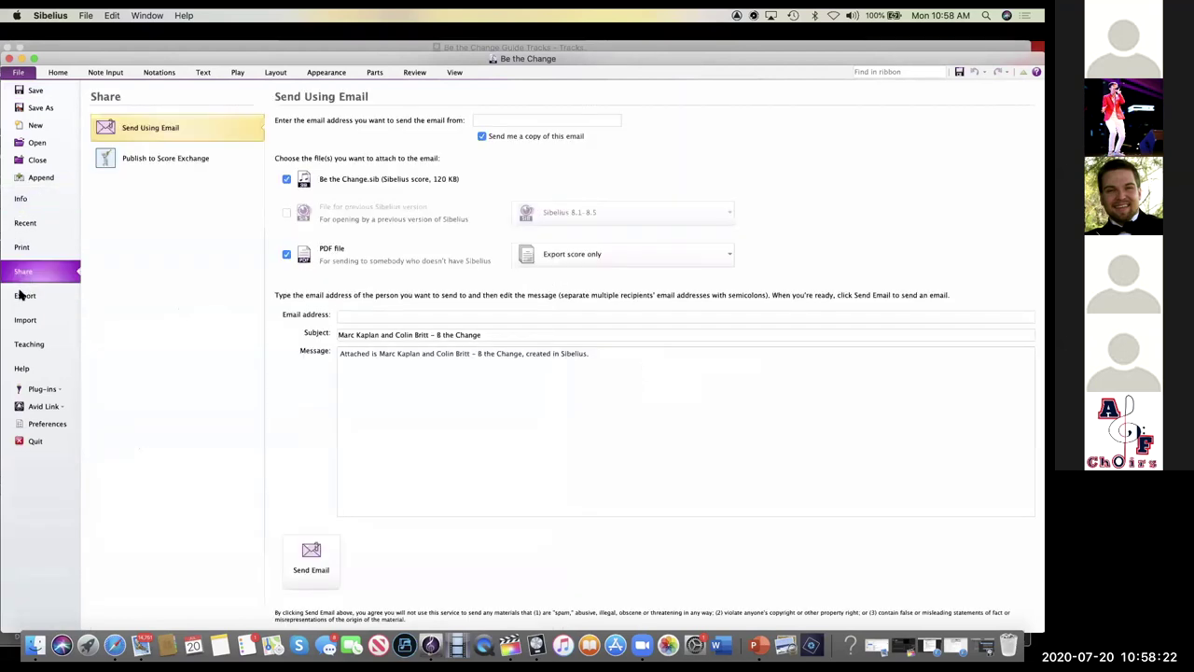
left_click(22, 295)
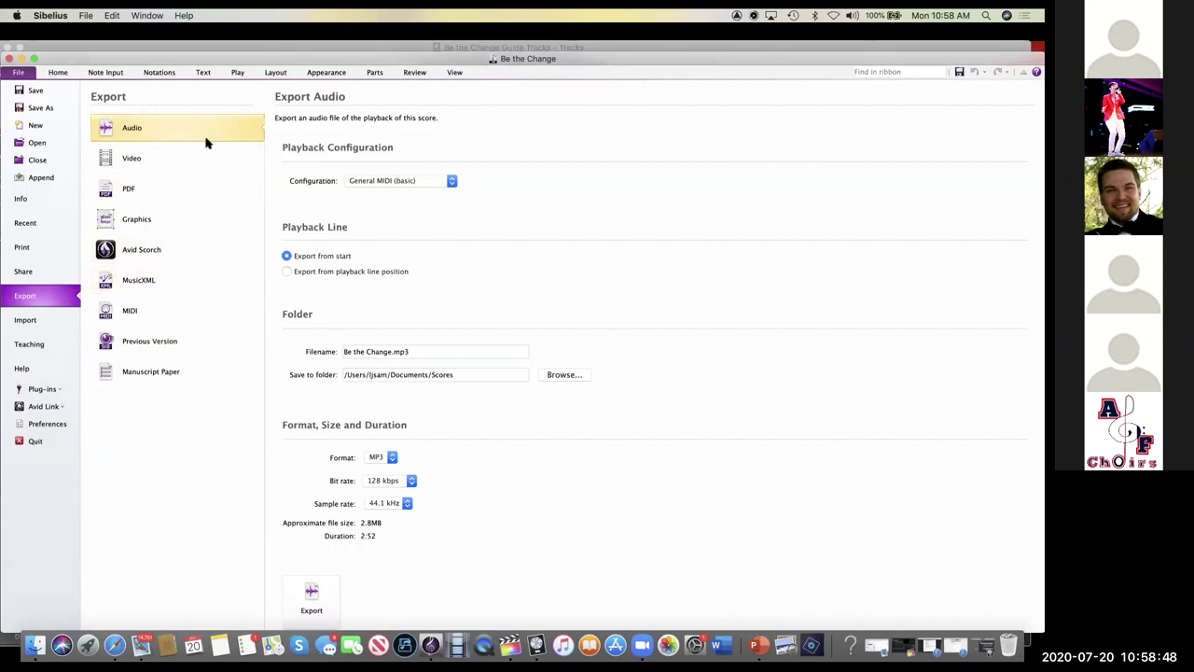
Minimize the Sibelius score to return to the Logic Pro project, and review the guitar and voice part regions back to the song's start.
left_click_drag(194, 63, 227, 93)
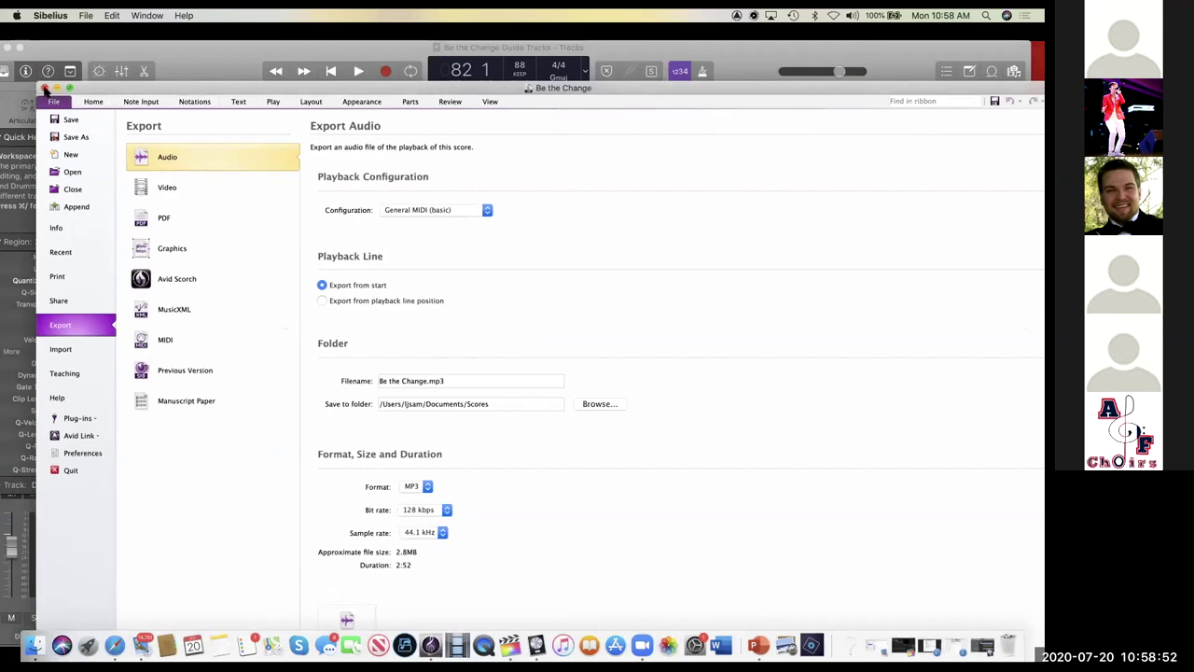
left_click(57, 88)
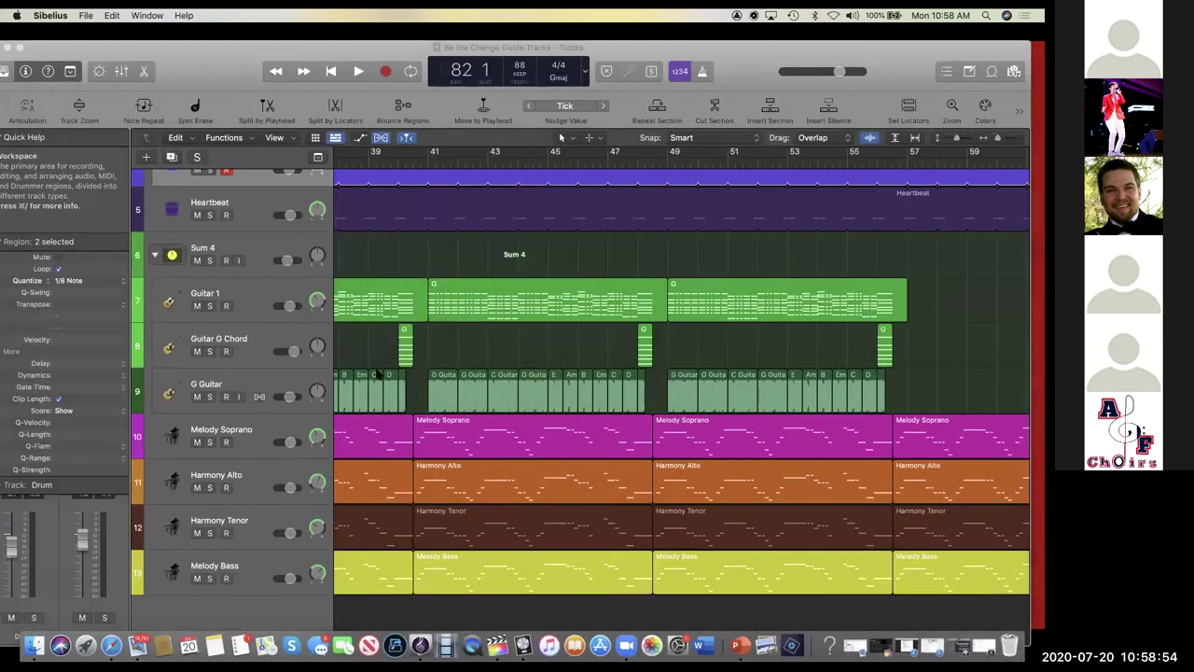
scroll(383, 385, "left", 10)
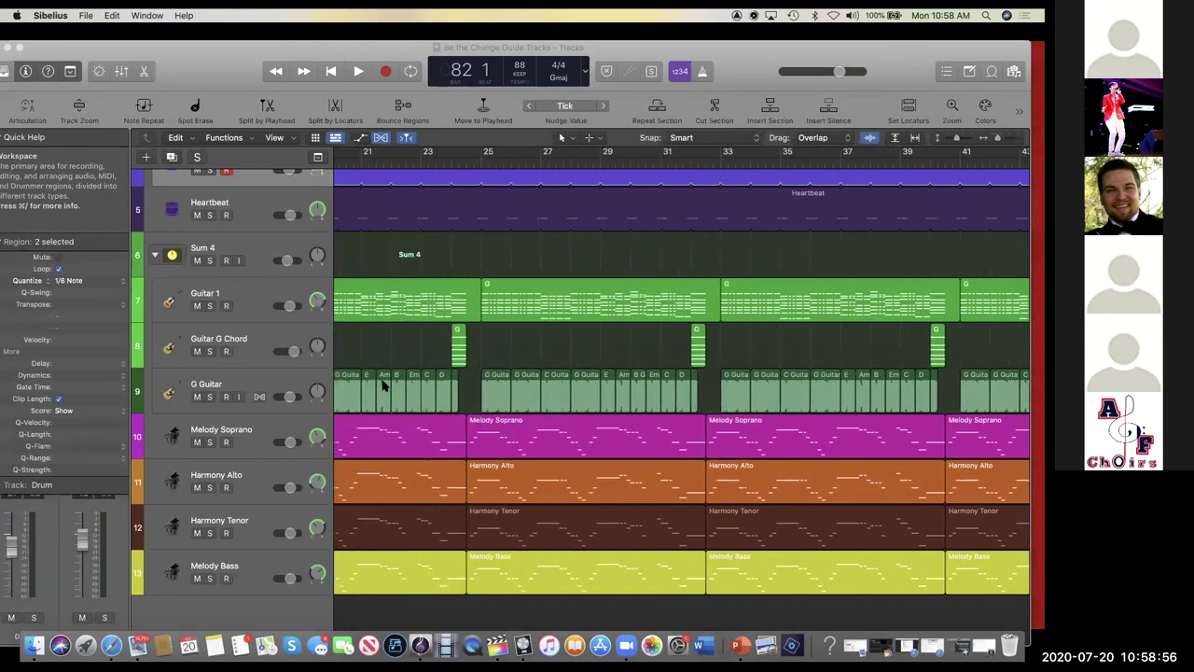
scroll(420, 401, "right", 1)
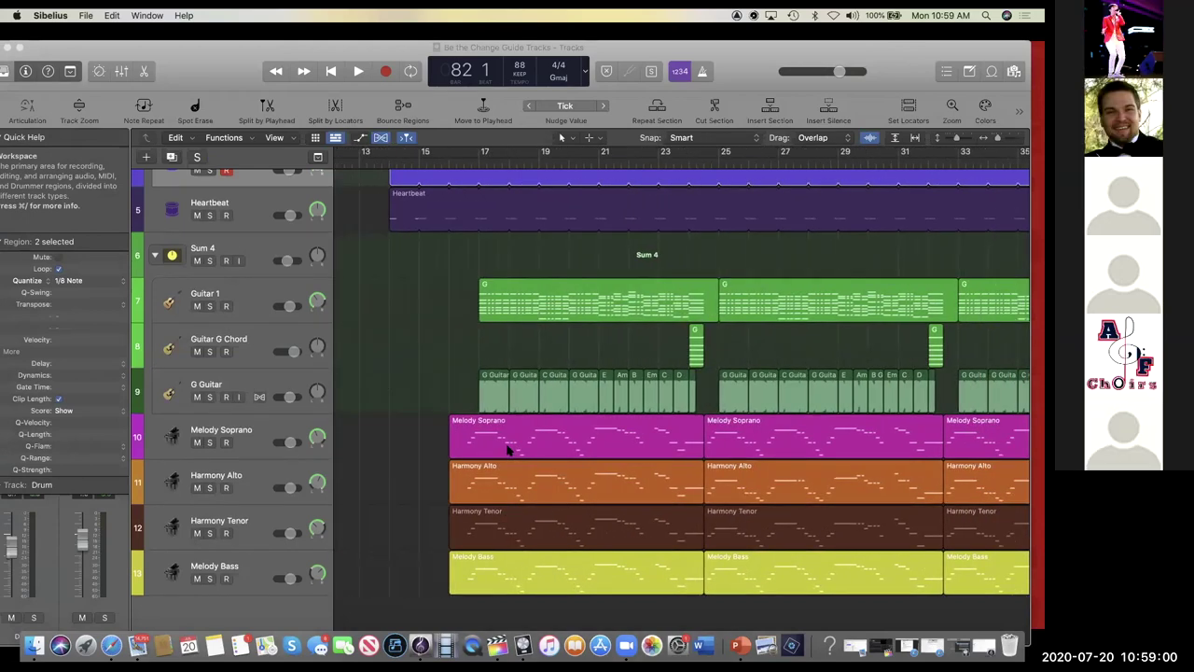
scroll(509, 449, "right", 2)
scroll(509, 450, "right", 2)
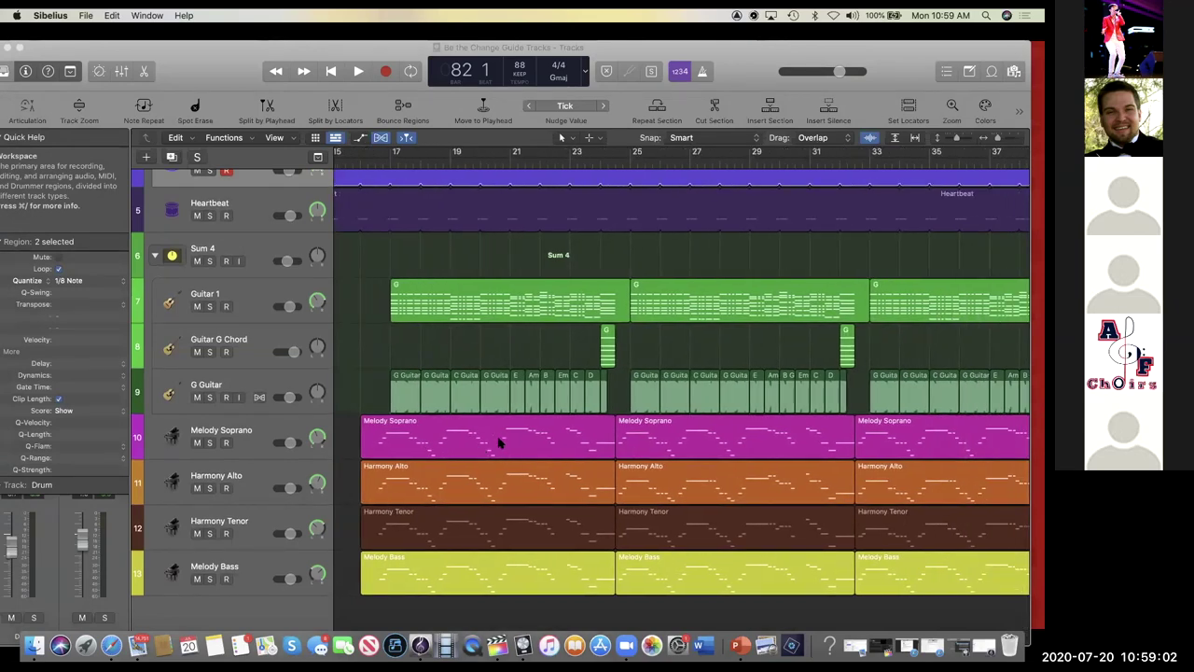
Select the Melody Soprano track, bring the project window into view and show the track's instrument sounds in the Library.
left_click(267, 427)
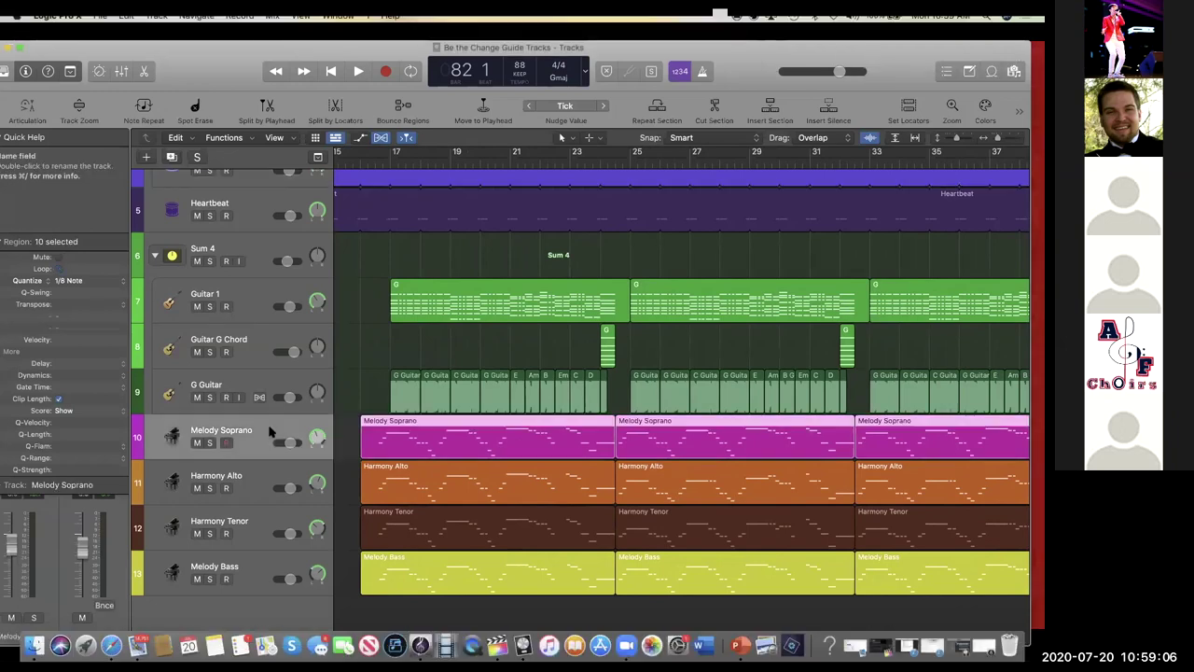
left_click_drag(200, 48, 241, 54)
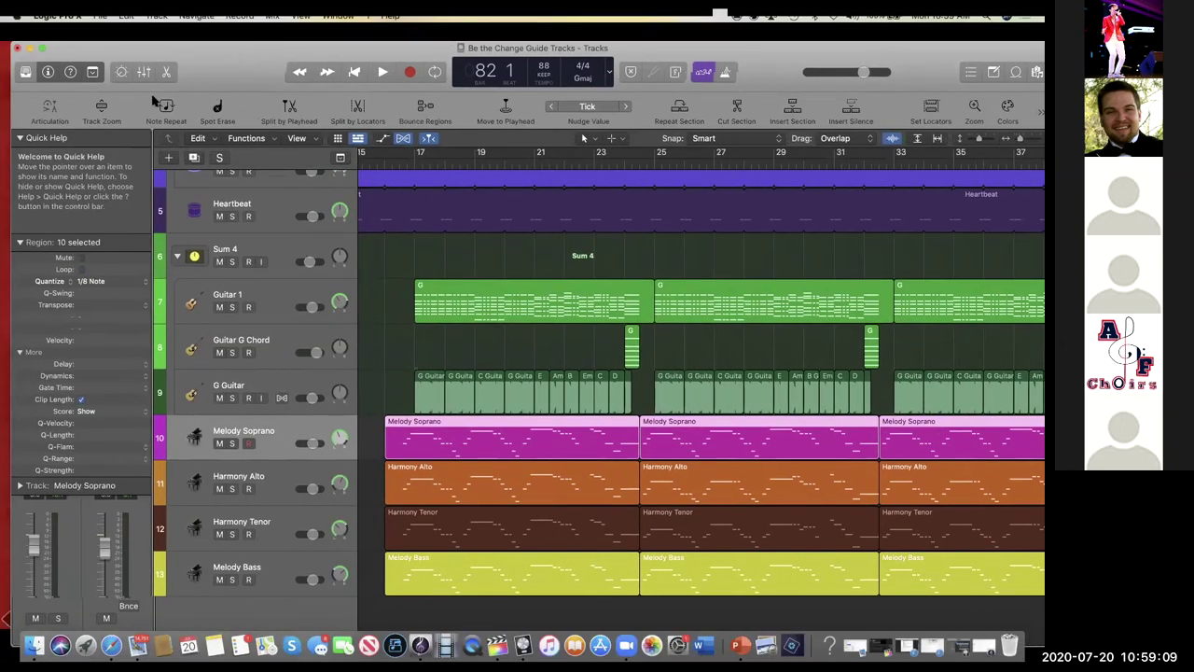
left_click(27, 71)
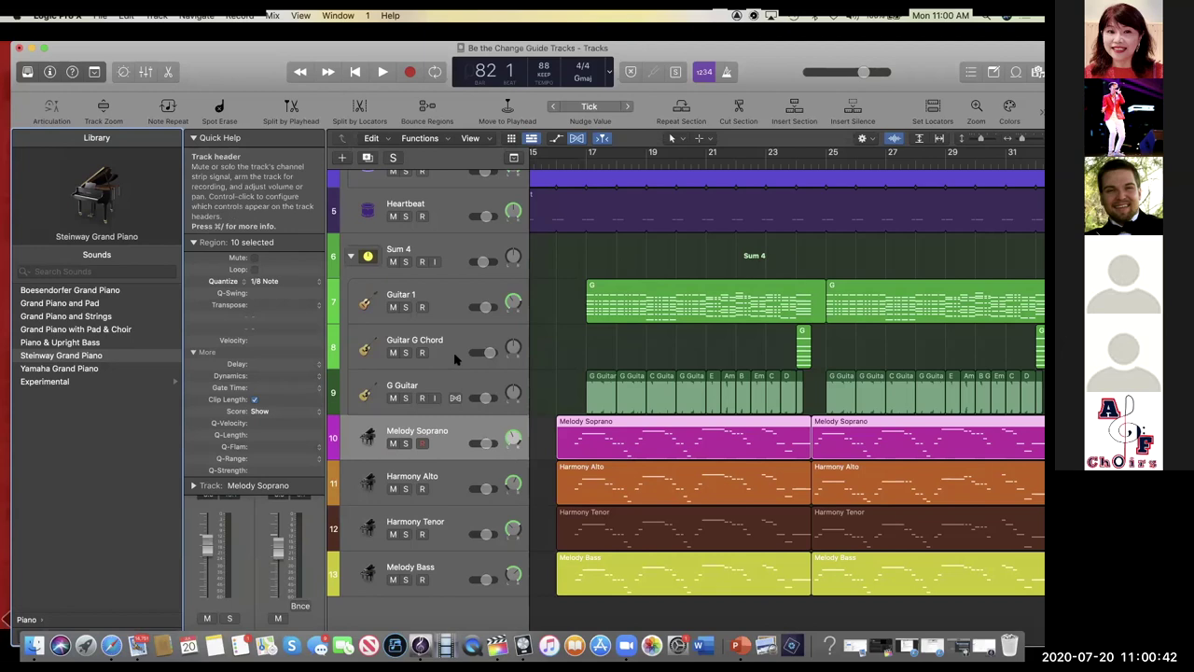
Look through the track list from the voice parts up to Instructions and back down to Melody Bass.
scroll(456, 358, "down", 2)
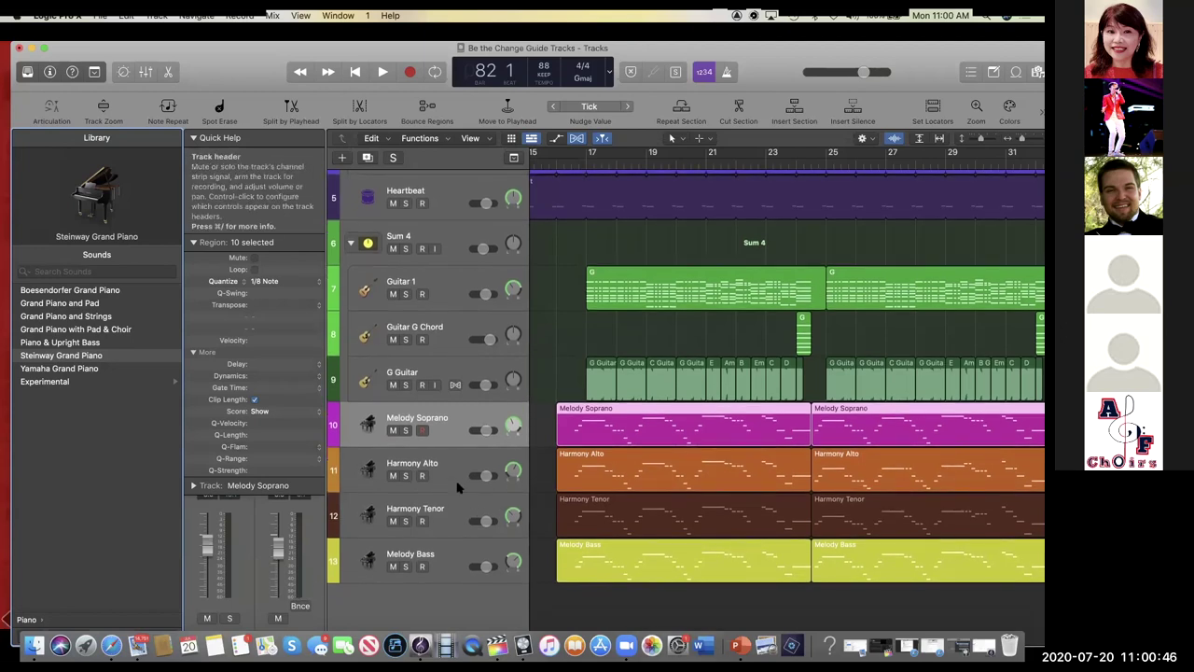
scroll(476, 504, "up", 4)
scroll(457, 488, "up", 3)
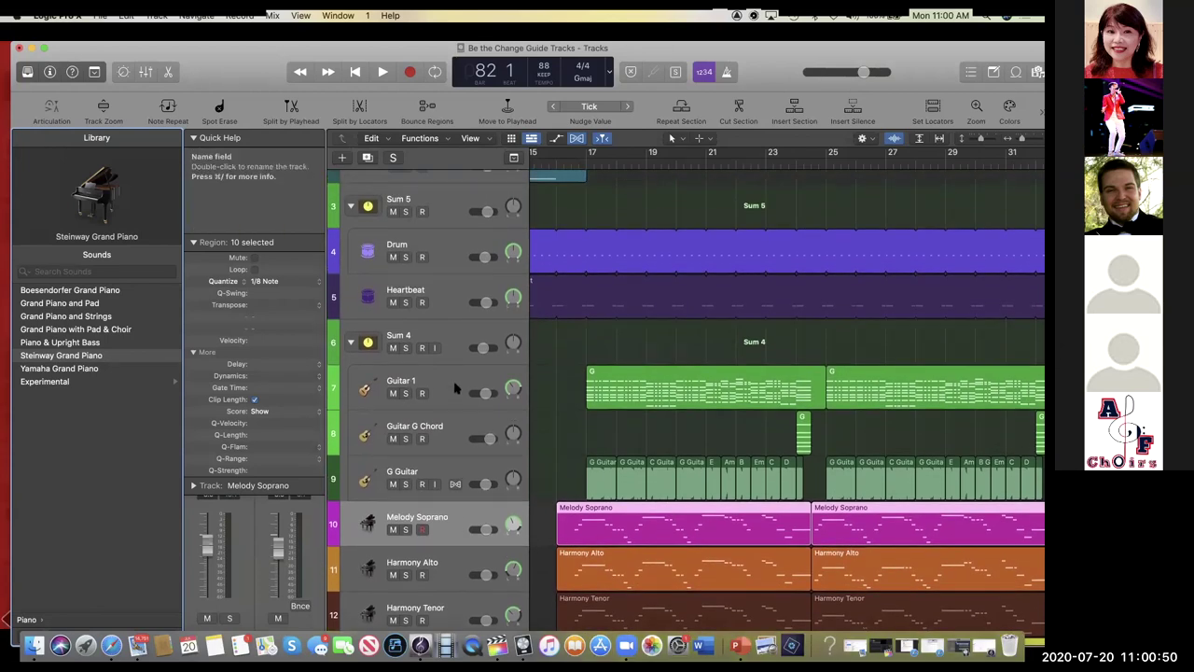
scroll(457, 389, "up", 3)
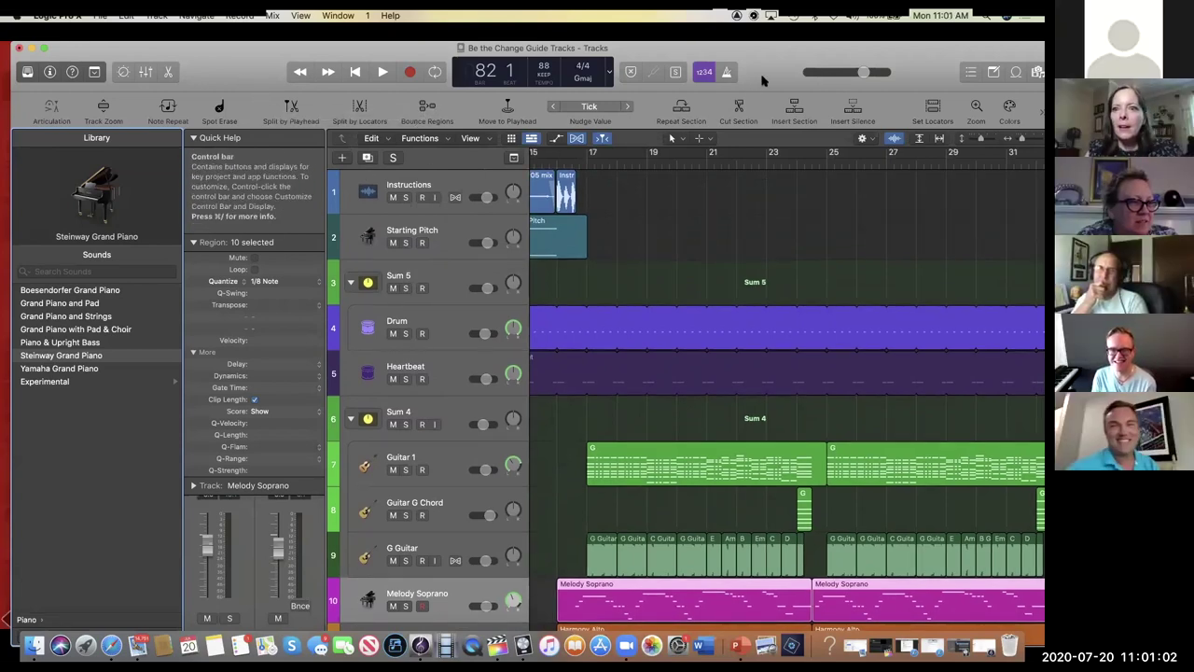
left_click_drag(761, 80, 708, 82)
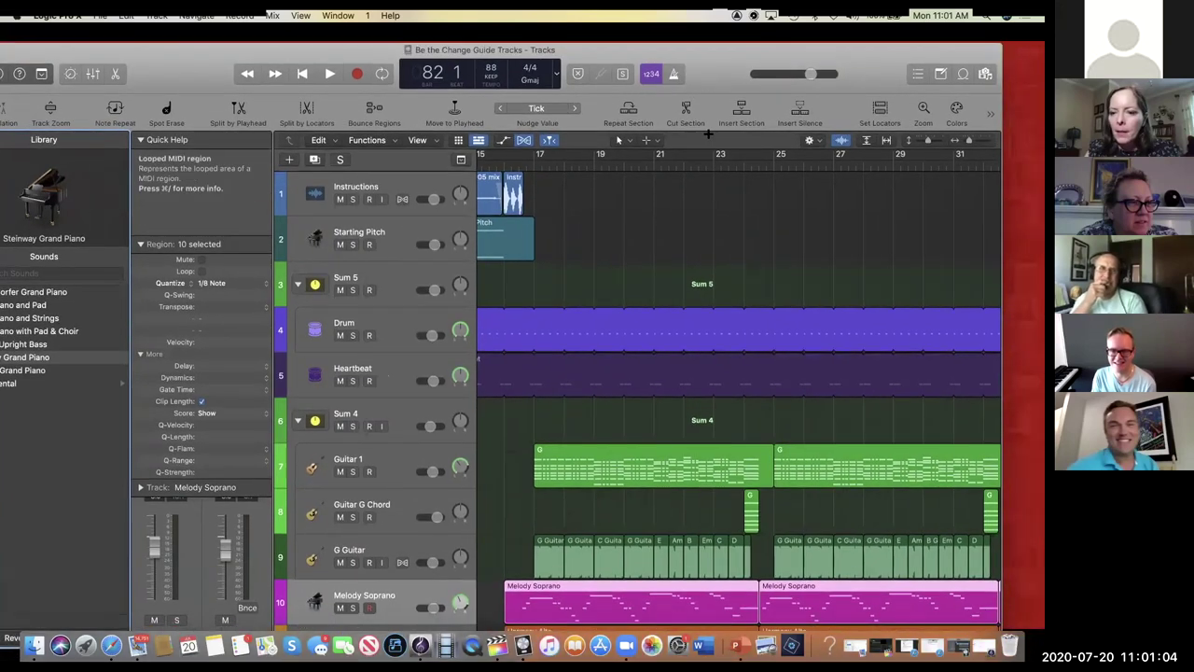
scroll(708, 135, "down", 2)
scroll(708, 136, "down", 2)
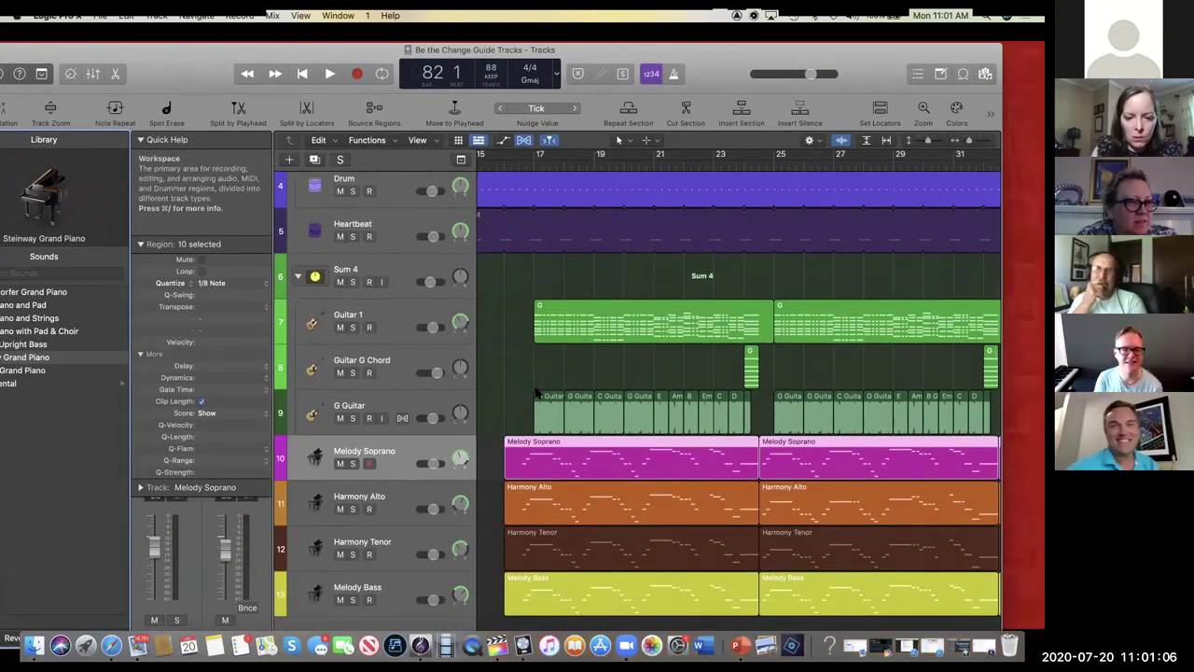
Show the mixer, examine the channel strips from Instructions through to Master, and hide the mixer again.
key("x")
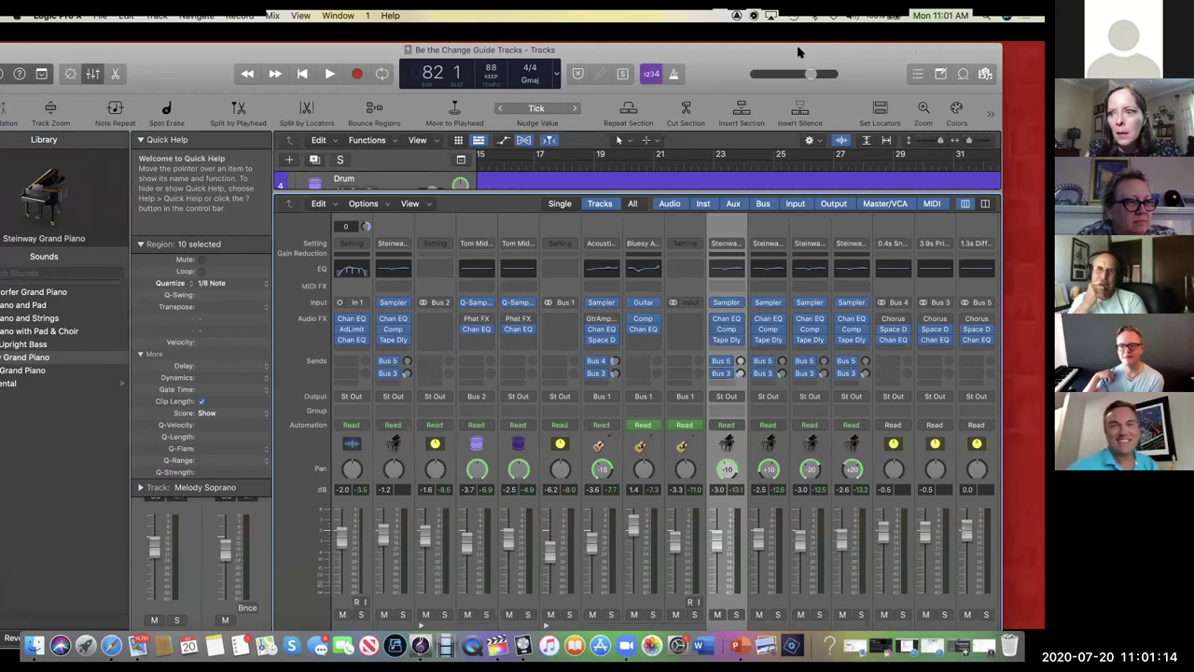
left_click_drag(798, 52, 789, 33)
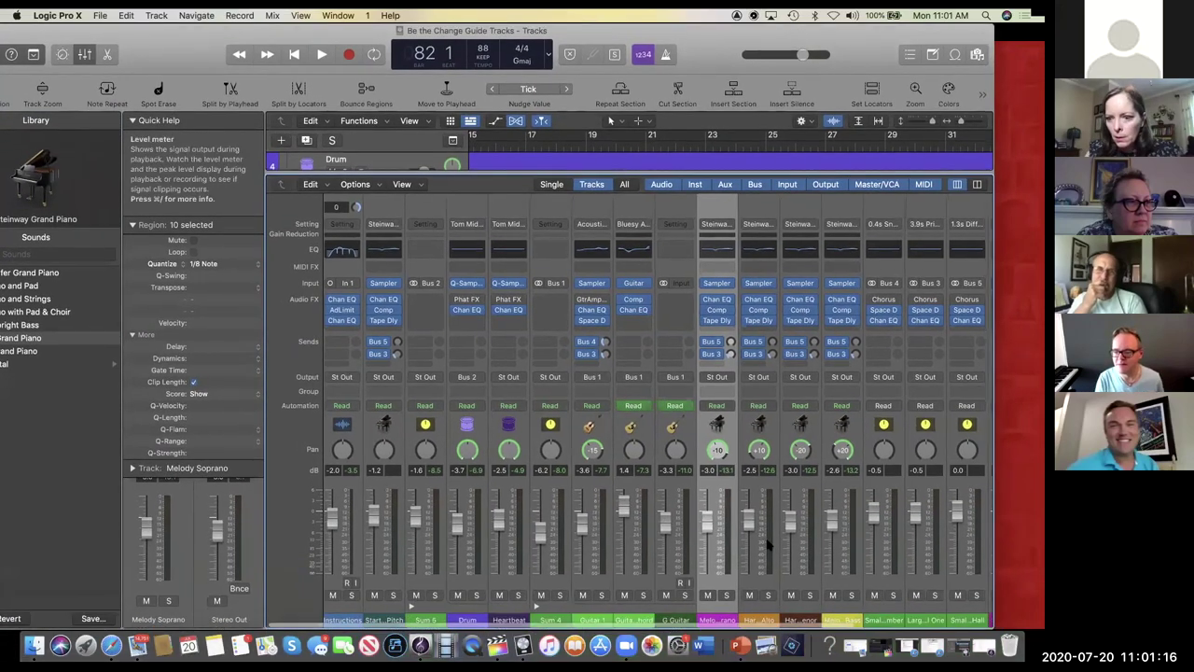
scroll(767, 545, "right", 2)
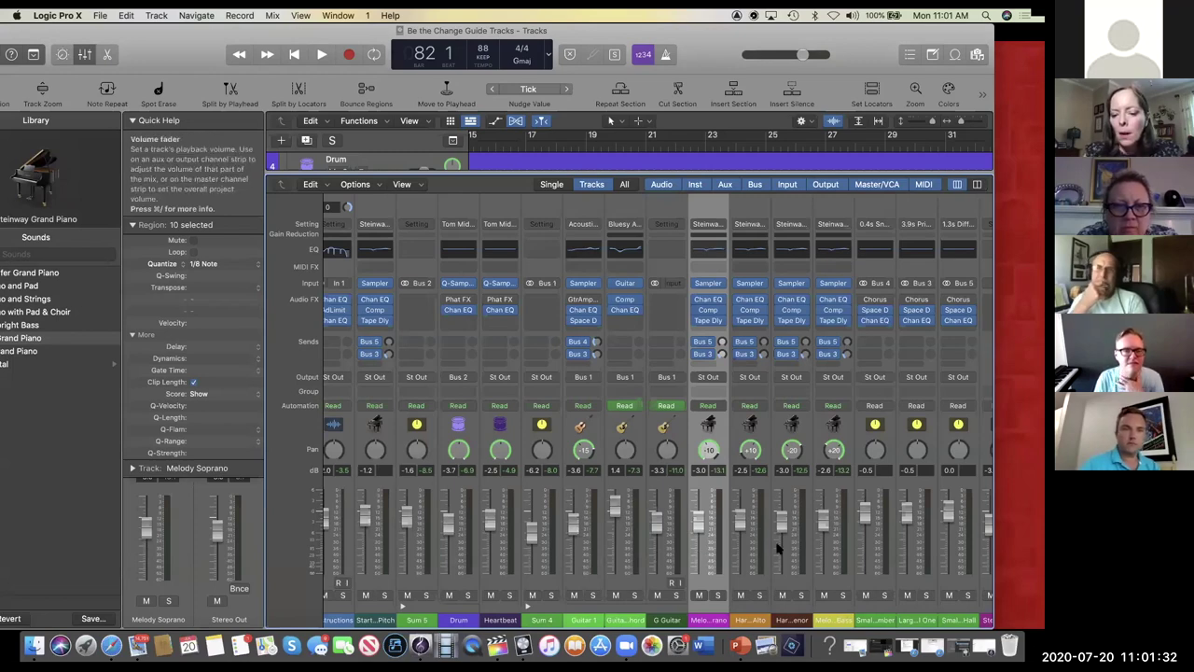
scroll(776, 551, "right", 2)
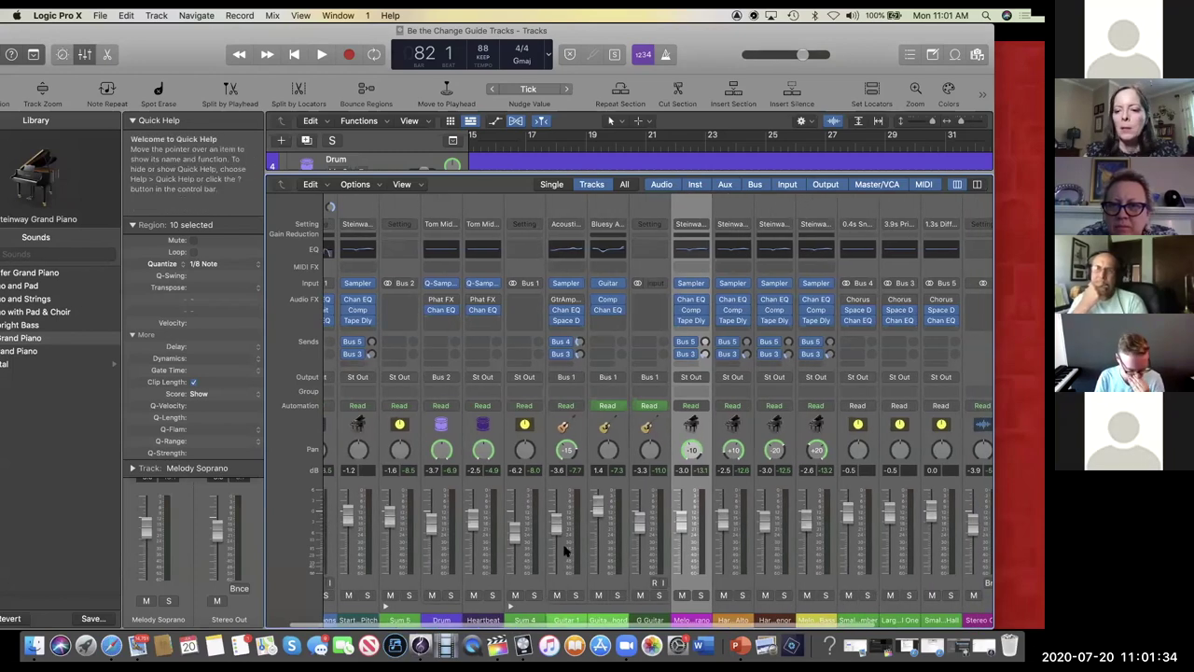
scroll(764, 550, "left", 1)
scroll(774, 557, "right", 2)
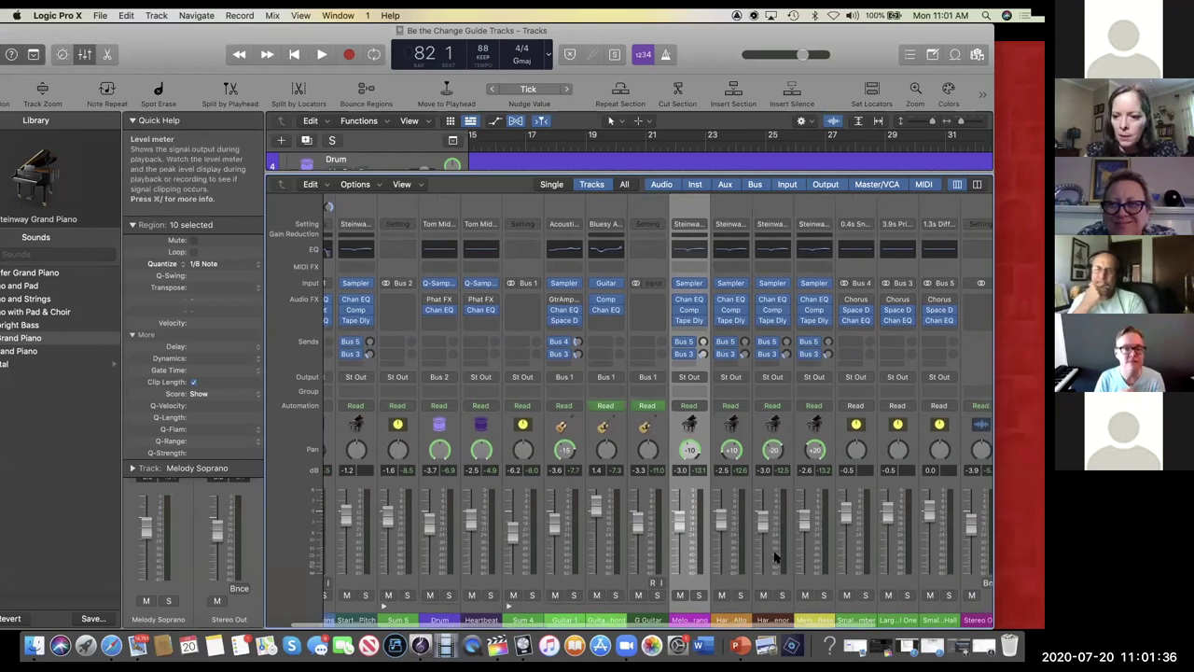
scroll(774, 556, "right", 3)
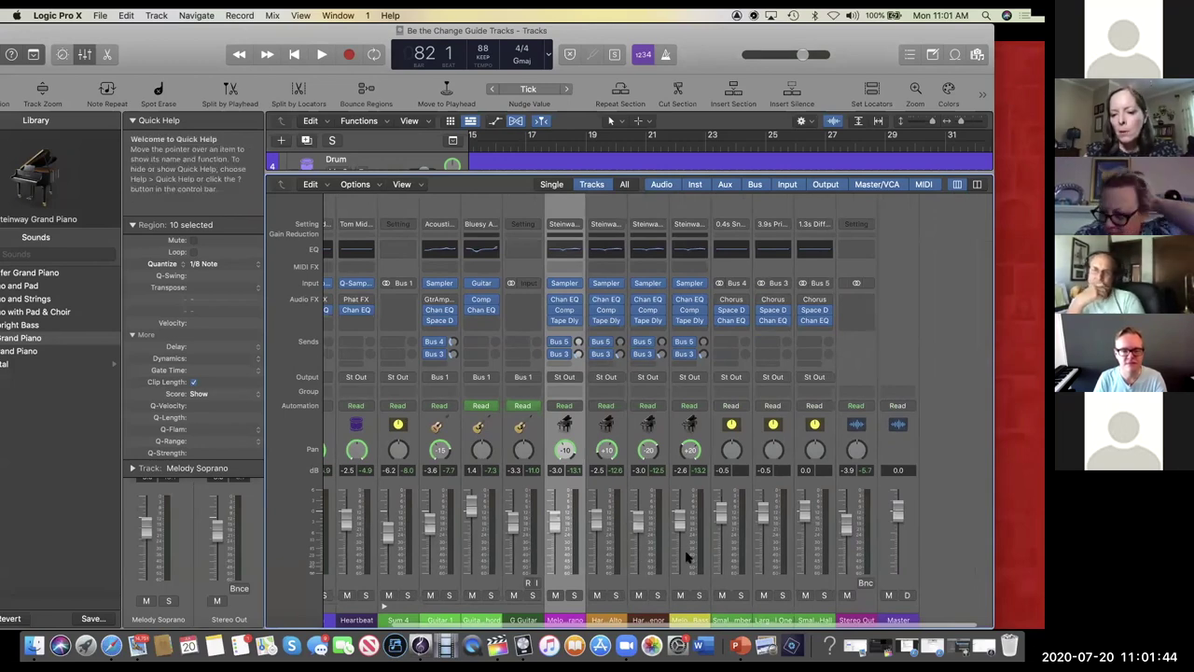
scroll(686, 557, "right", 1)
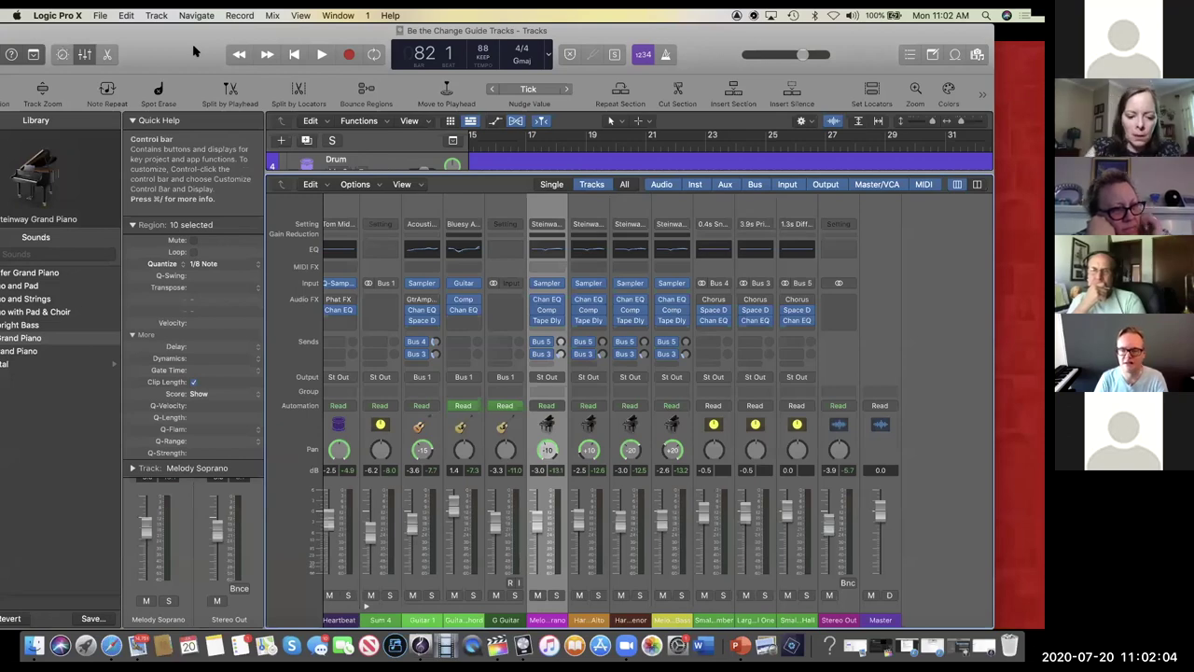
key("x")
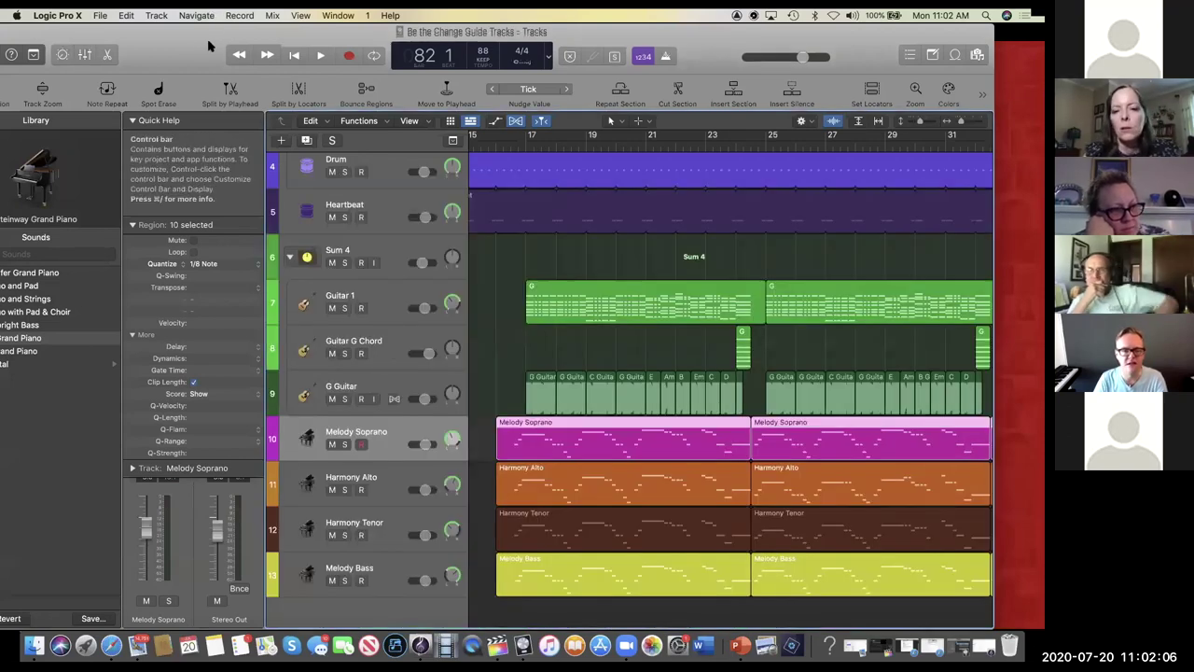
left_click_drag(213, 41, 247, 79)
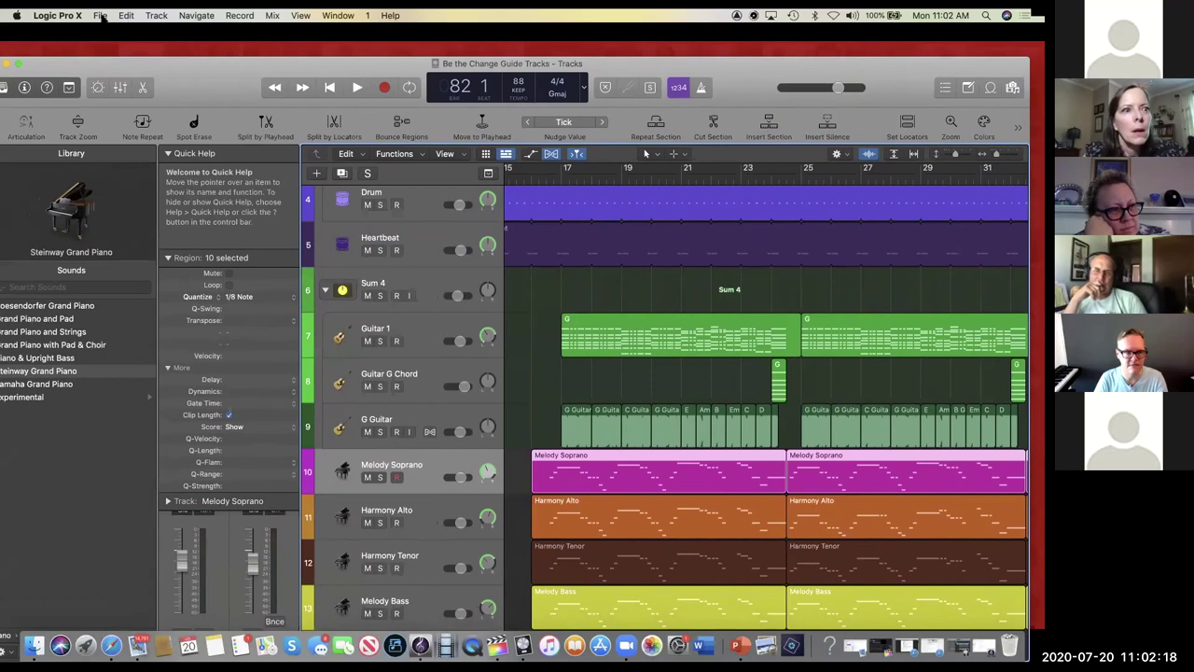
left_click_drag(193, 66, 203, 58)
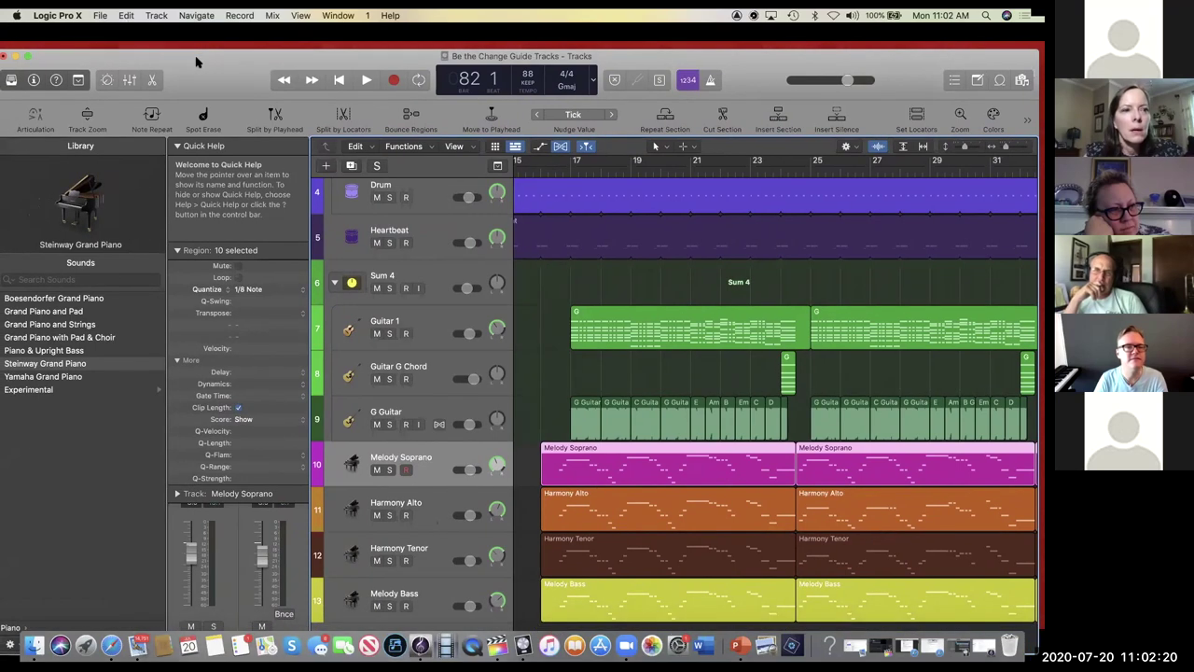
left_click(99, 15)
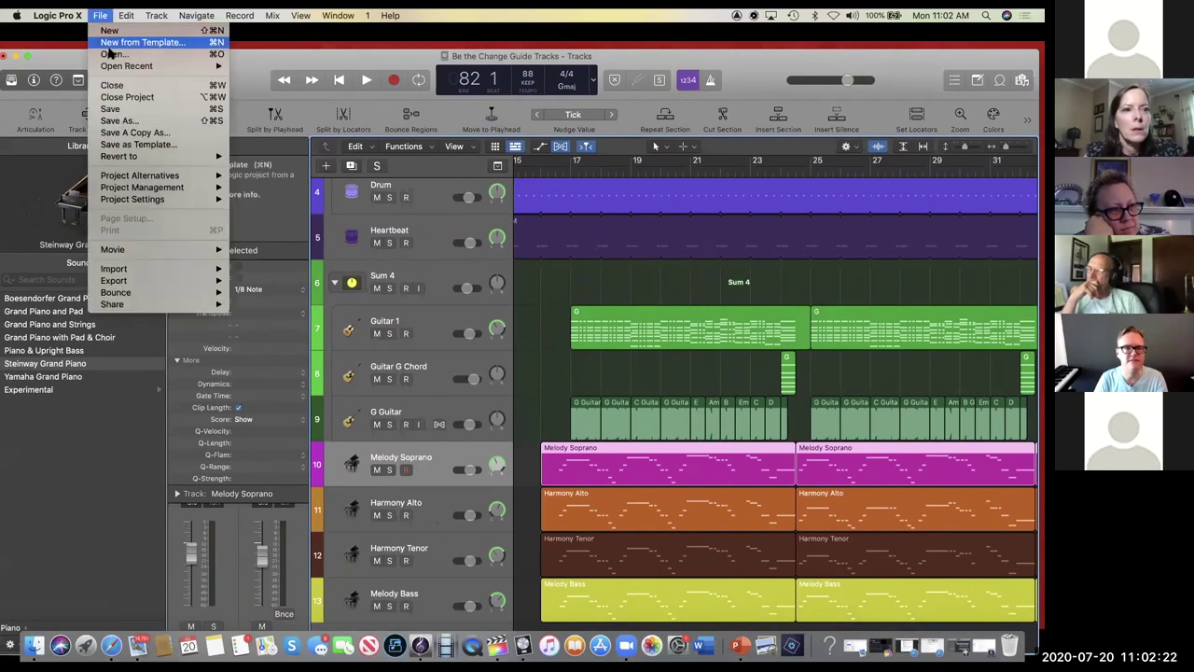
mouse_move(122, 65)
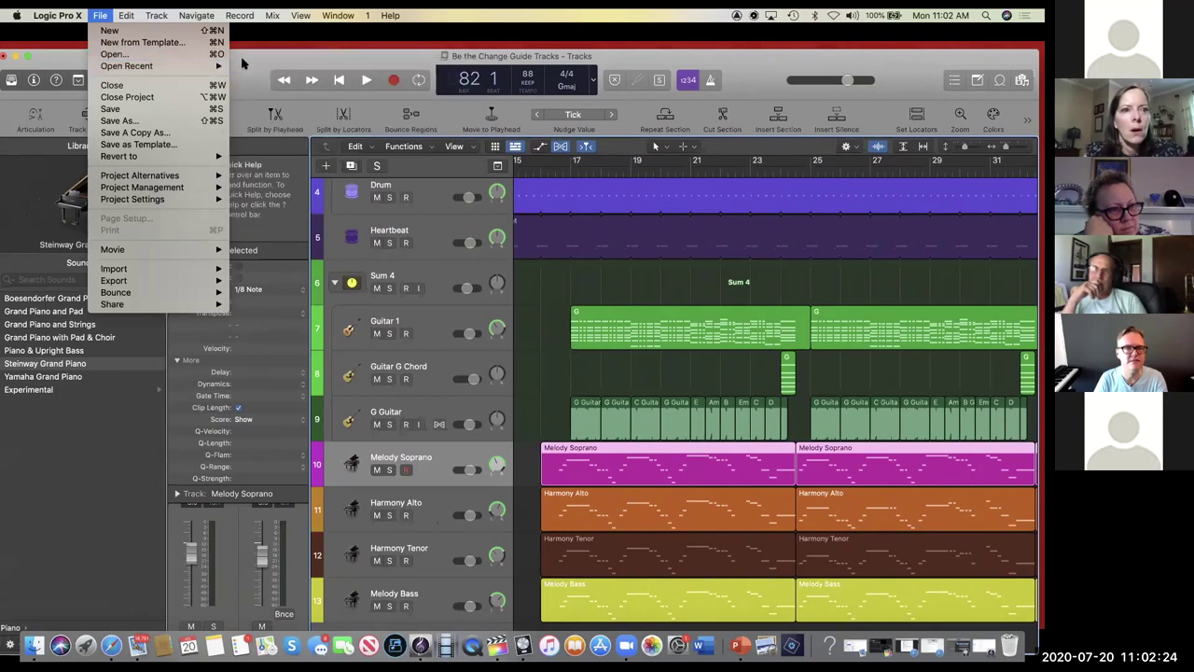
left_click(243, 63)
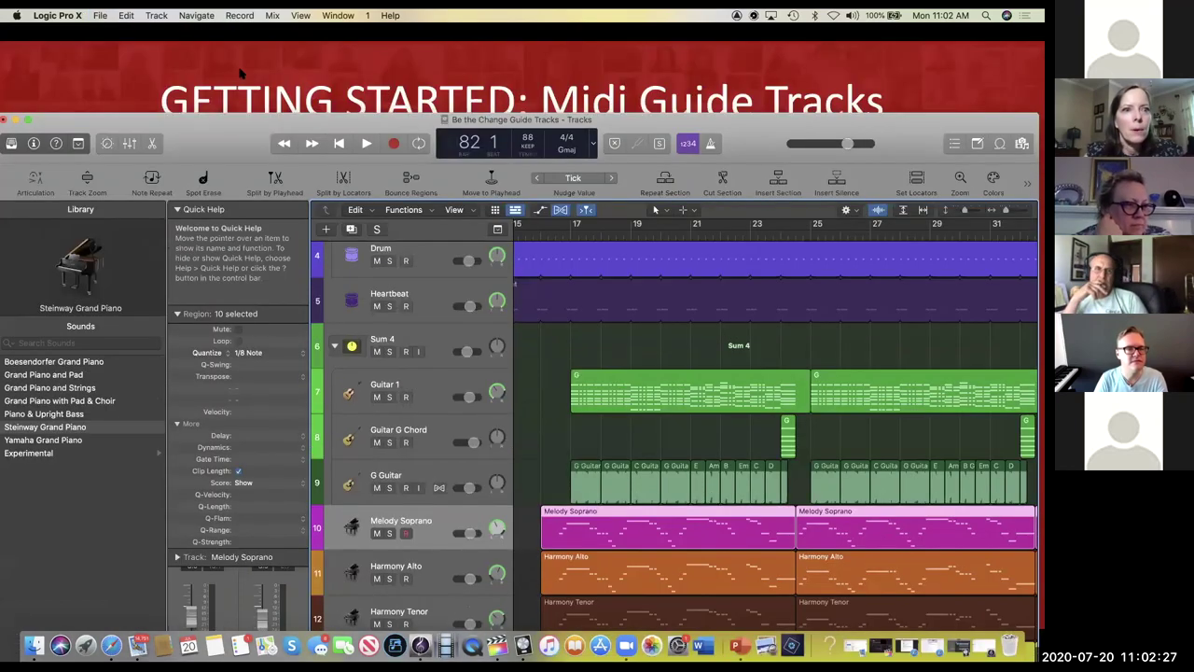
Switch to the slideshow and advance to the "GETTING STARTED: Audio Guide Tracks" slide.
left_click(240, 73)
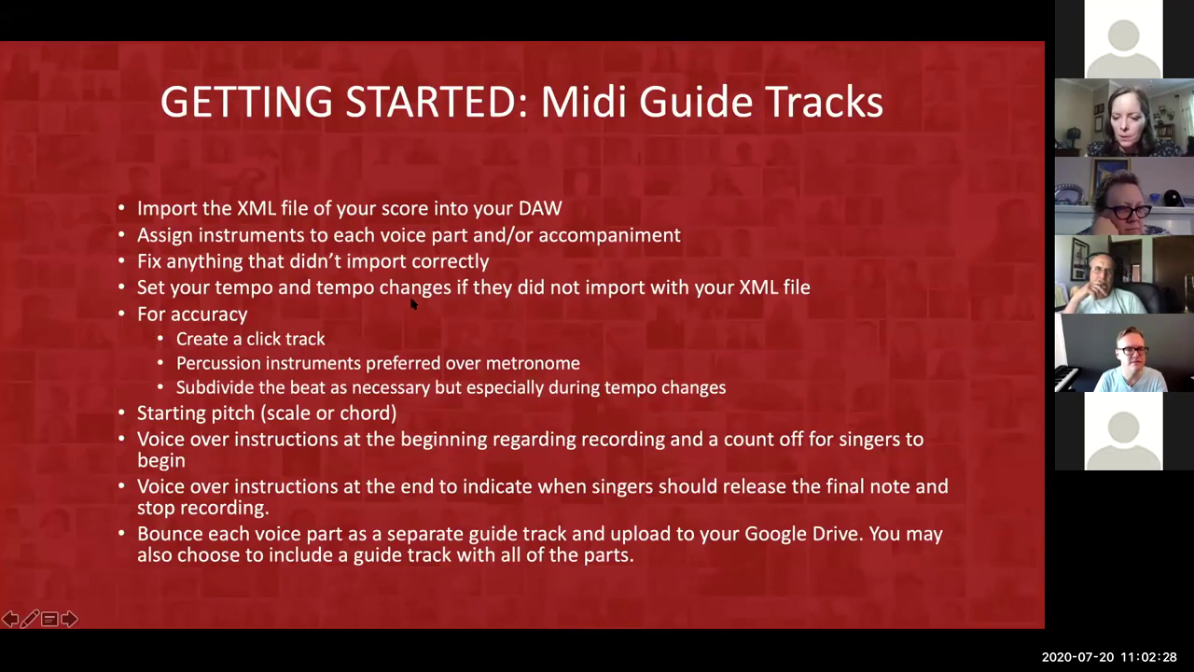
left_click(522, 331)
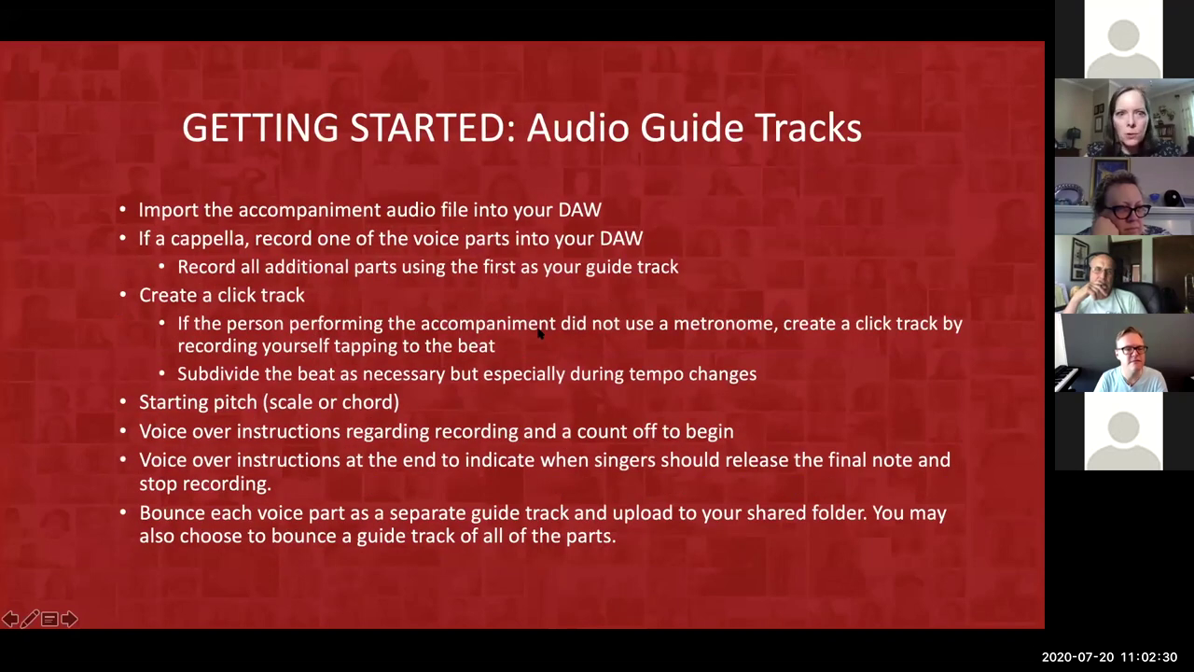
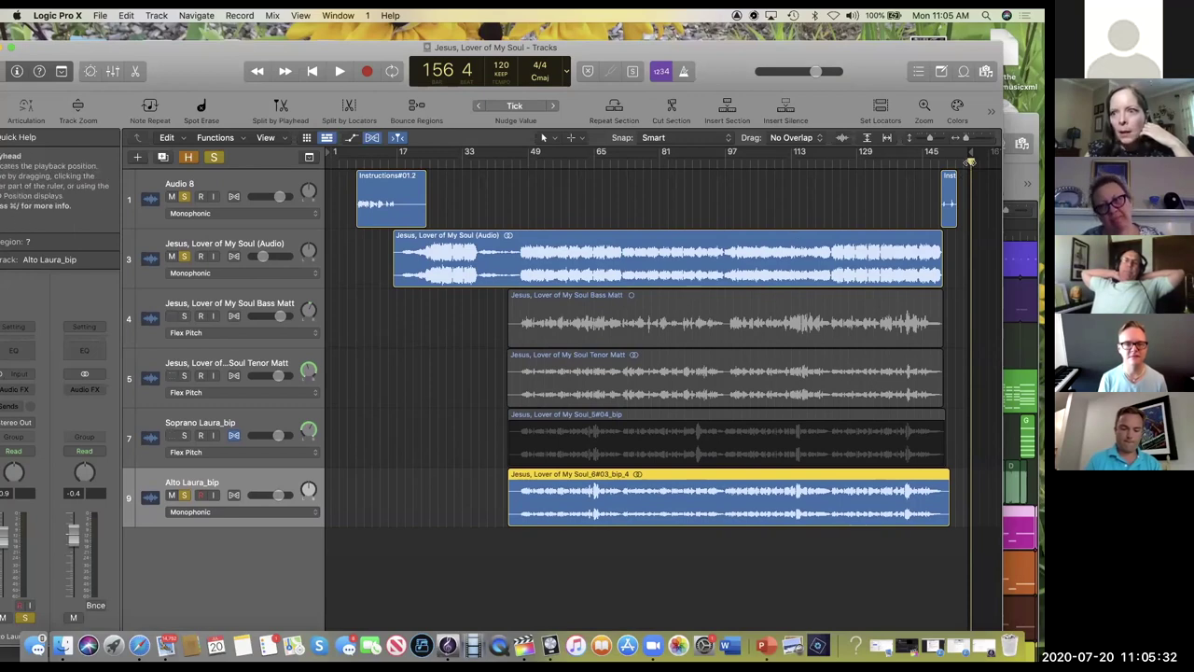
Zoom in on the start of the vocal recordings in "Jesus, Lover of My Soul" and place the playhead at bar 47, beat 2.
key("comma")
left_click_drag(751, 215, 594, 237)
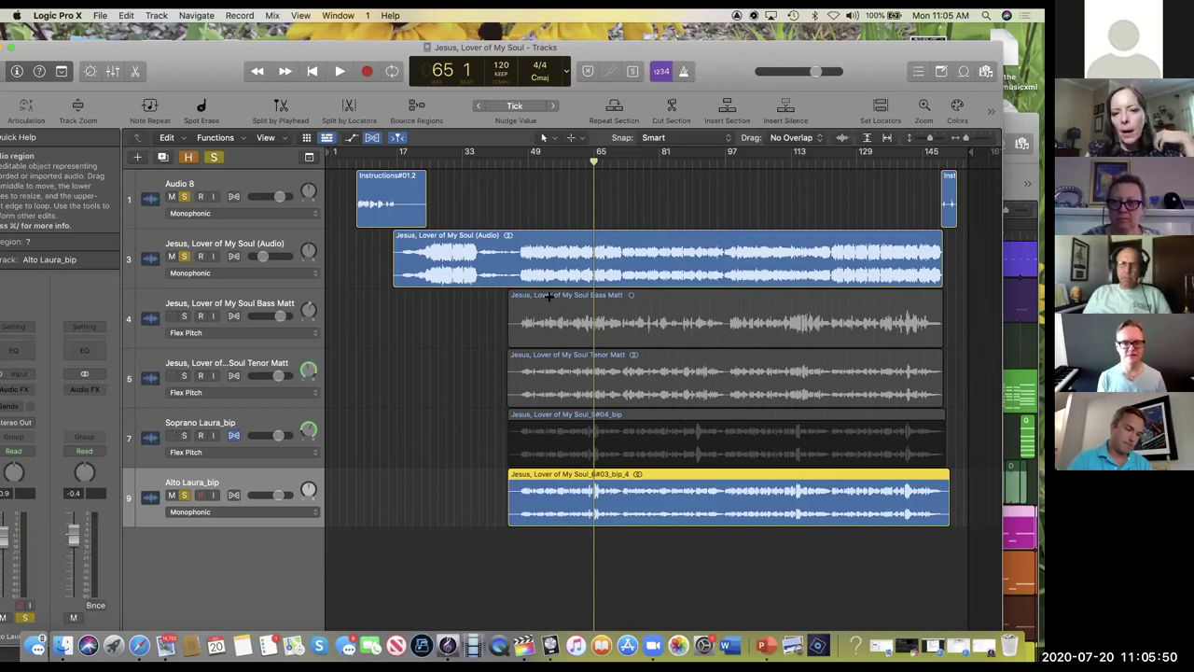
scroll(602, 280, "up", 3)
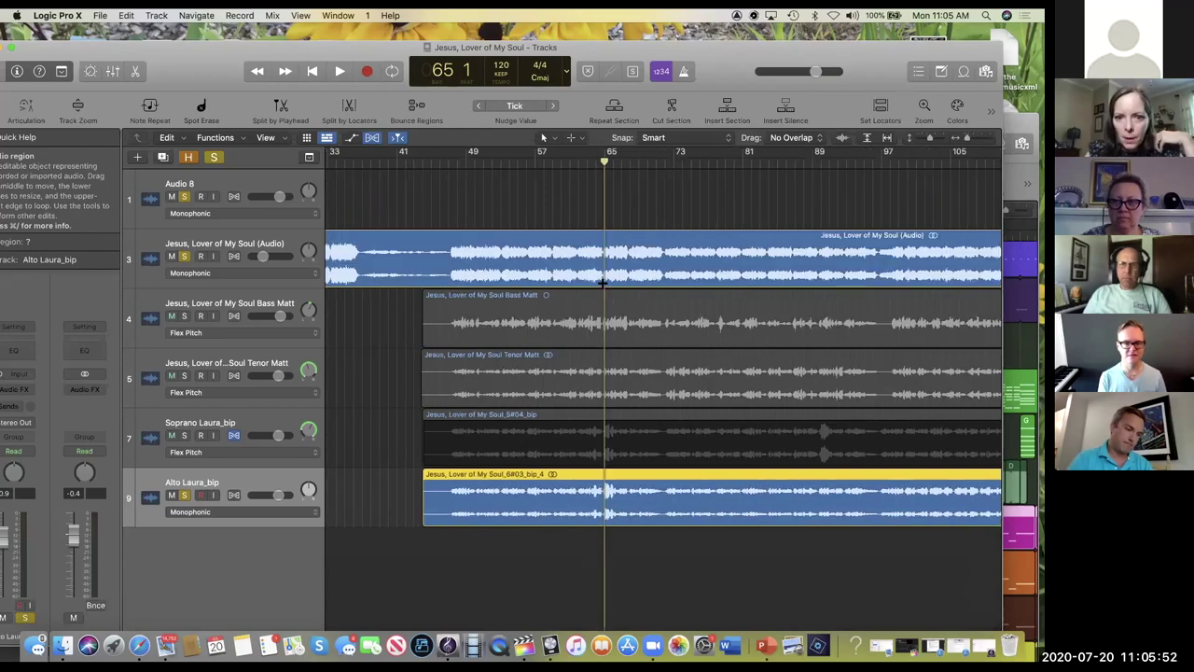
scroll(603, 281, "up", 5)
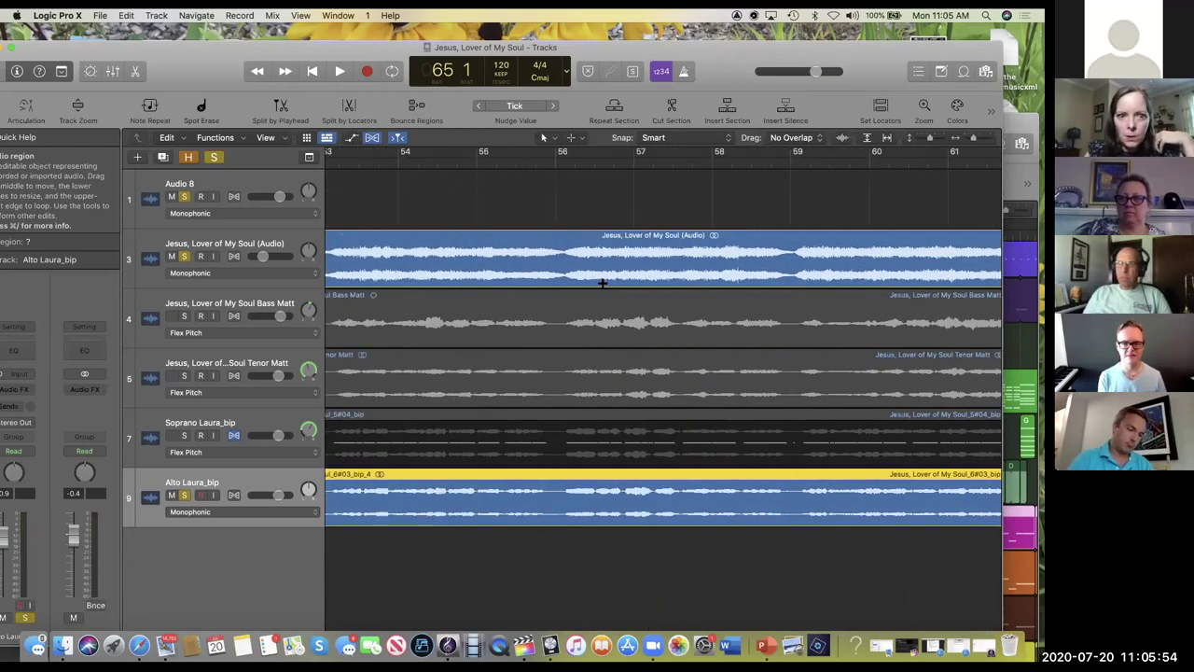
scroll(602, 282, "left", 10)
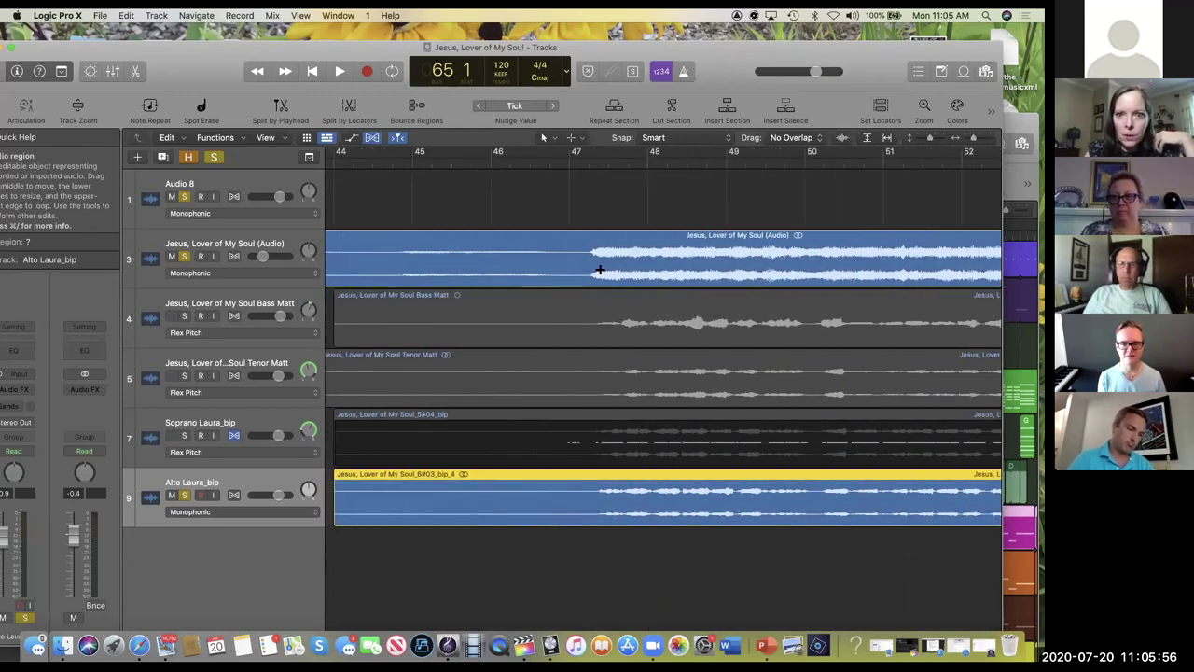
left_click(569, 161)
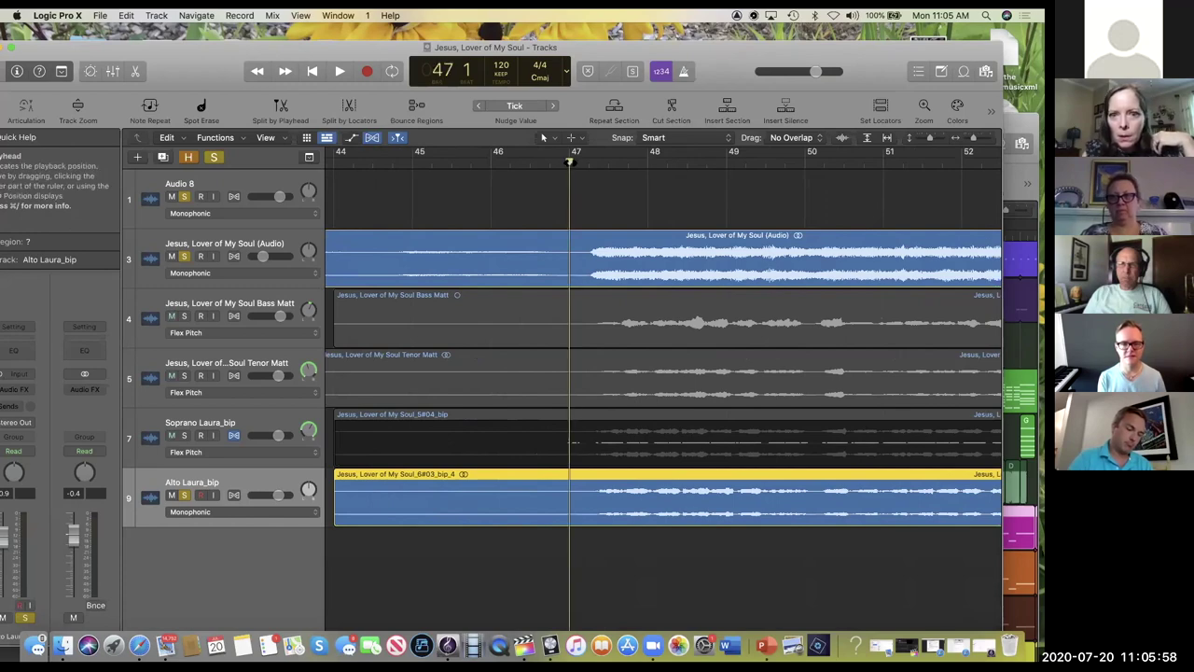
left_click_drag(569, 162, 589, 161)
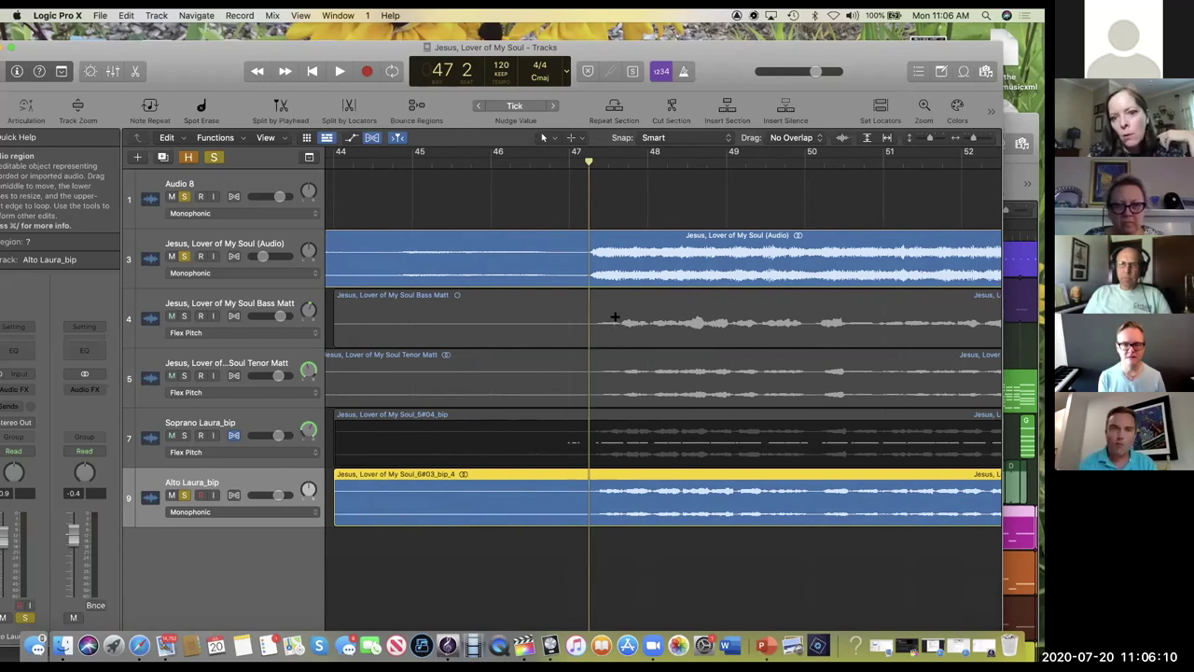
Enable Waveform Zoom and enlarge the audio waveforms of all tracks so the vocal entrances stand out.
left_click(841, 138)
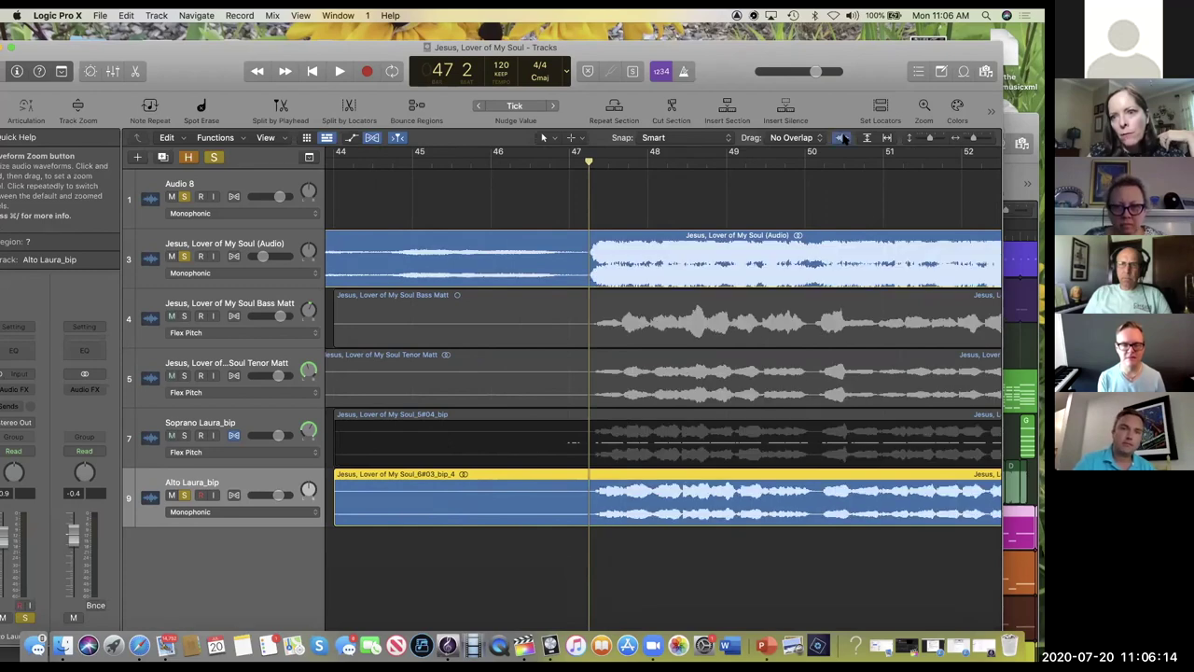
left_click_drag(841, 137, 842, 94)
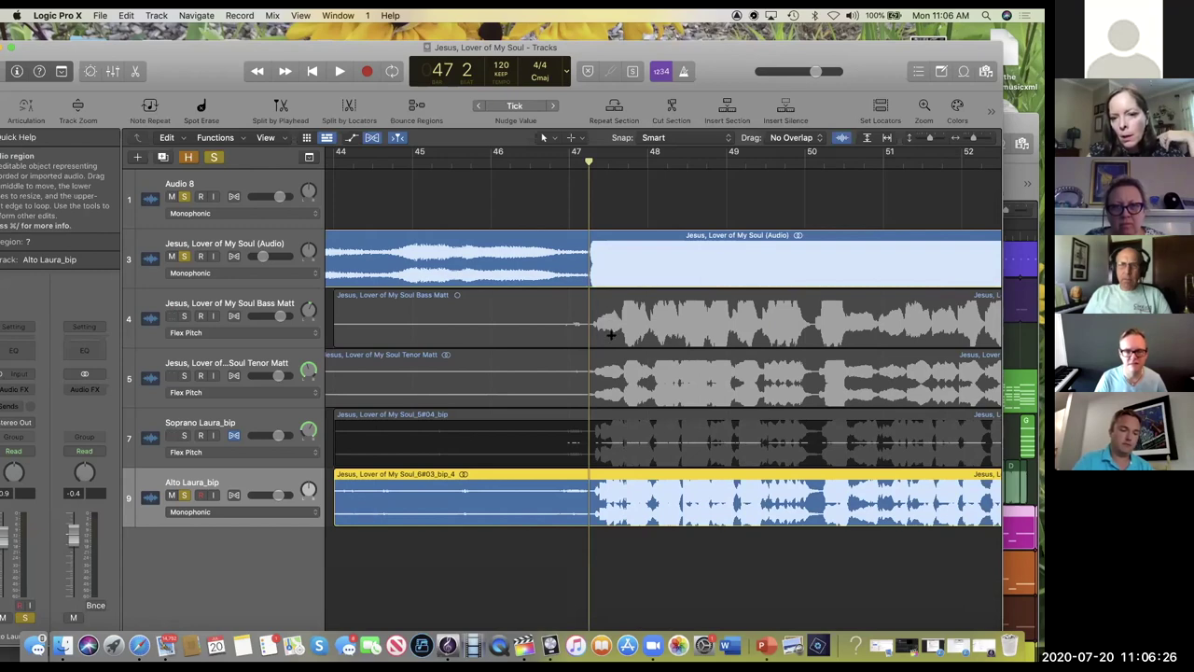
key("super+Left")
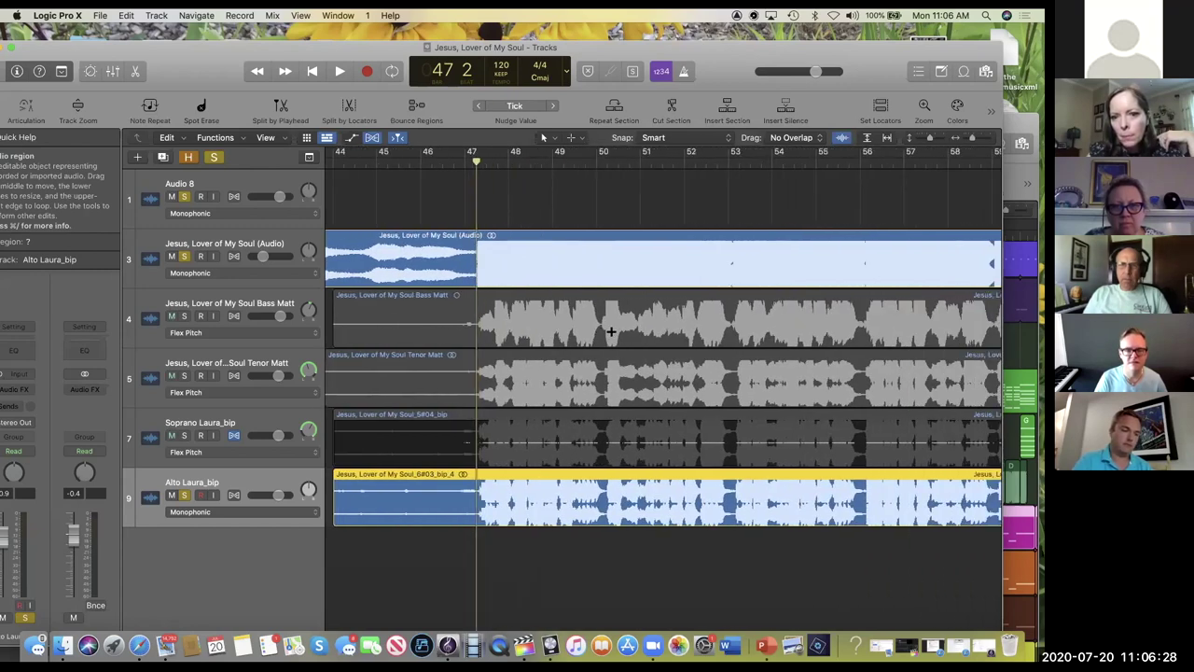
Move the playhead to bar 53 and examine the break between vocal phrases across the voice tracks up close.
scroll(611, 332, "right", 3)
left_click_drag(401, 160, 656, 161)
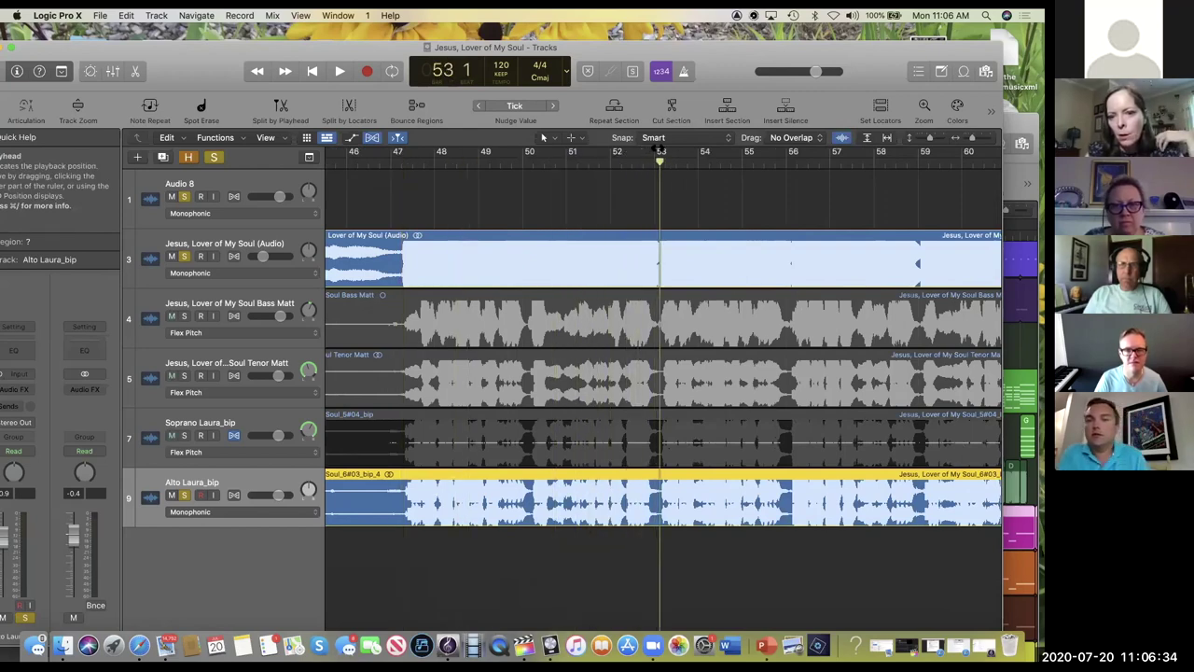
scroll(660, 151, "up", 1)
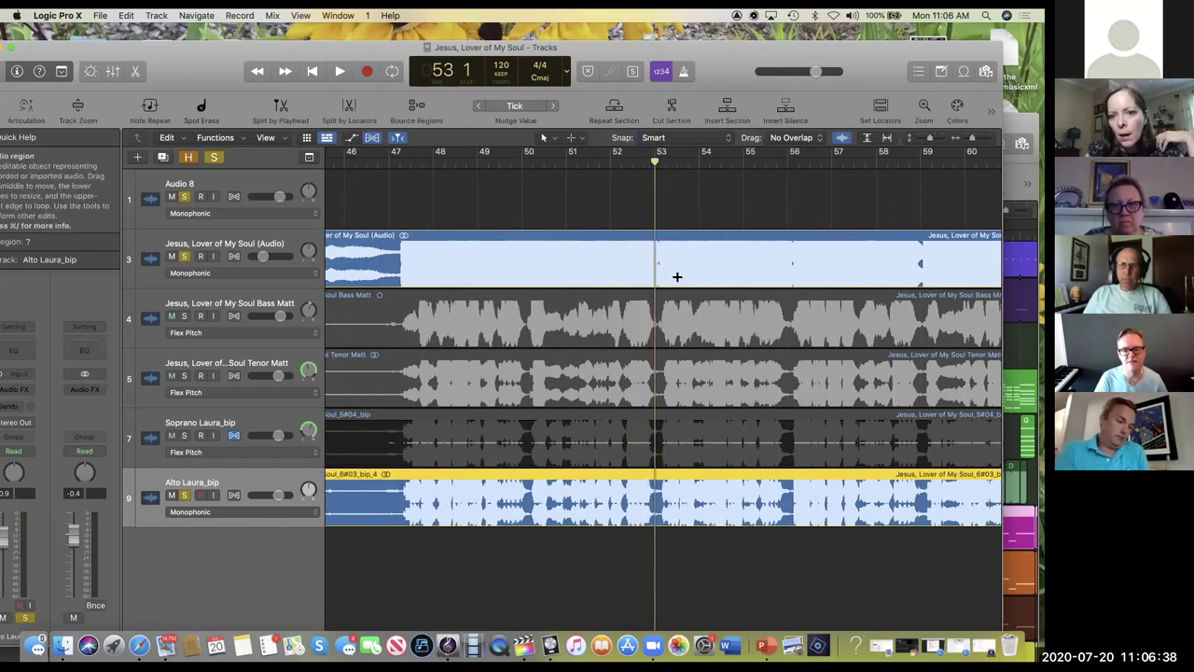
scroll(677, 272, "up", 3)
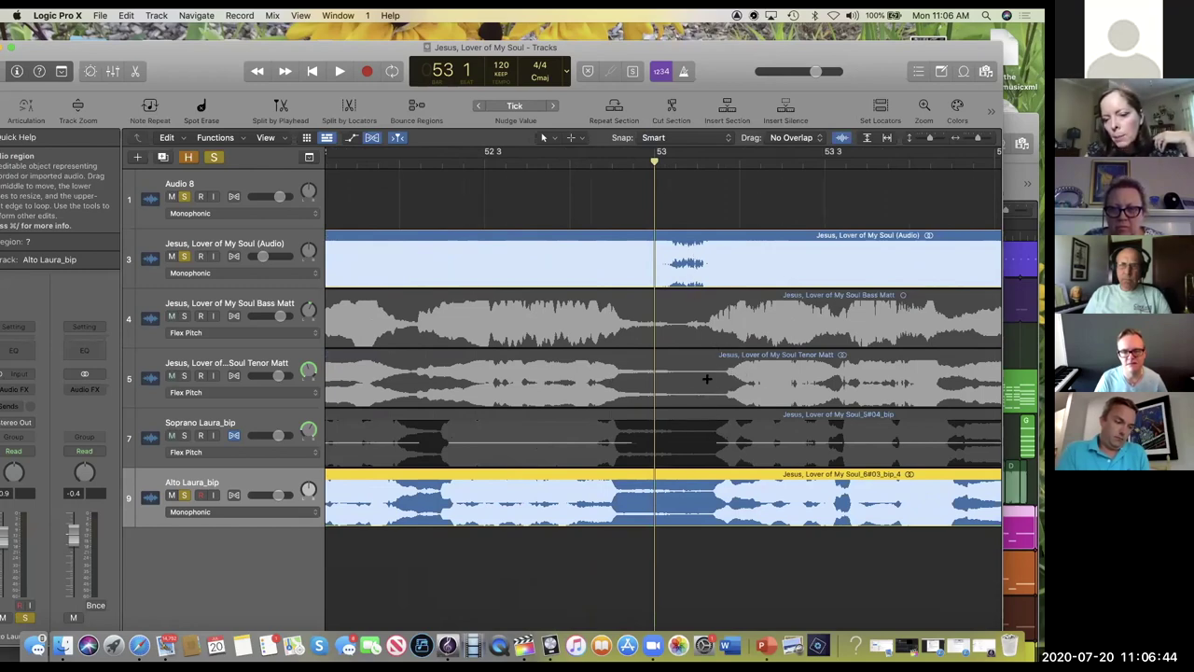
scroll(706, 359, "down", 10)
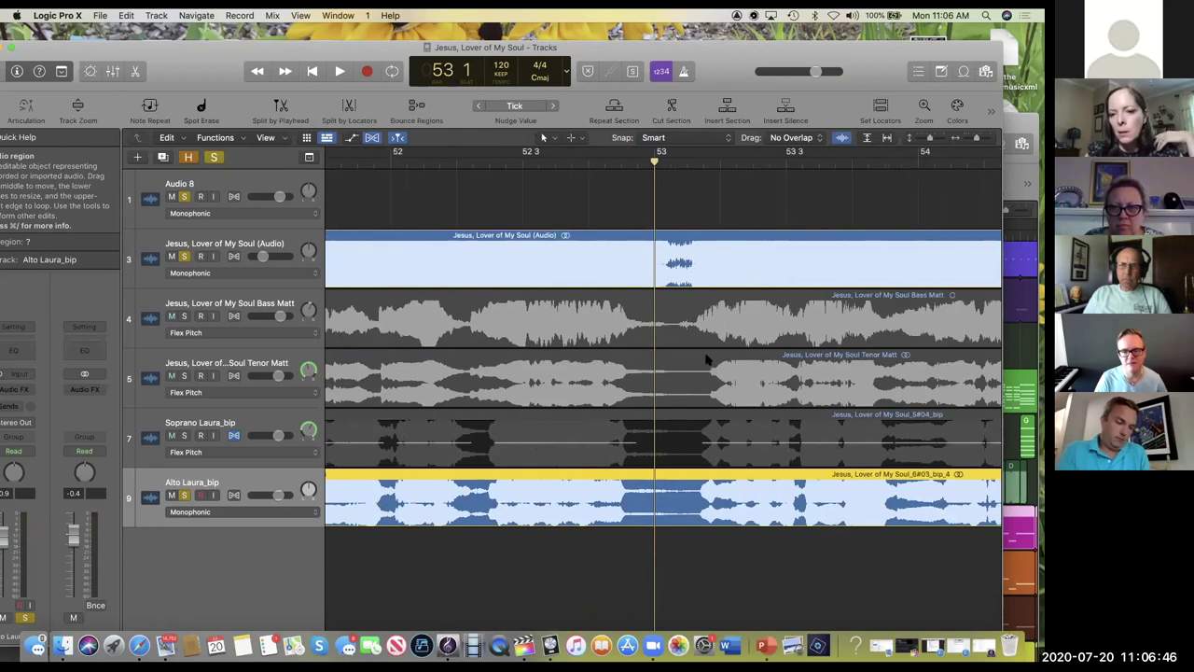
Return the playhead to bar 47, beat 1, just ahead of the vocal entrance.
scroll(706, 359, "left", 3)
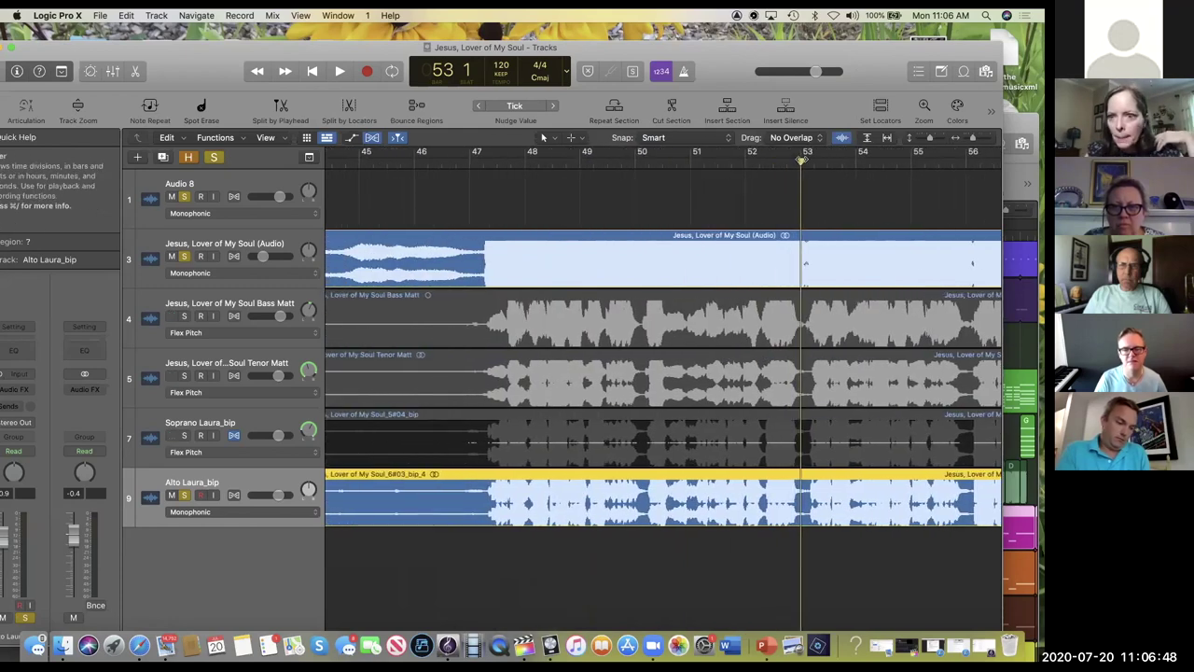
left_click_drag(791, 193, 486, 196)
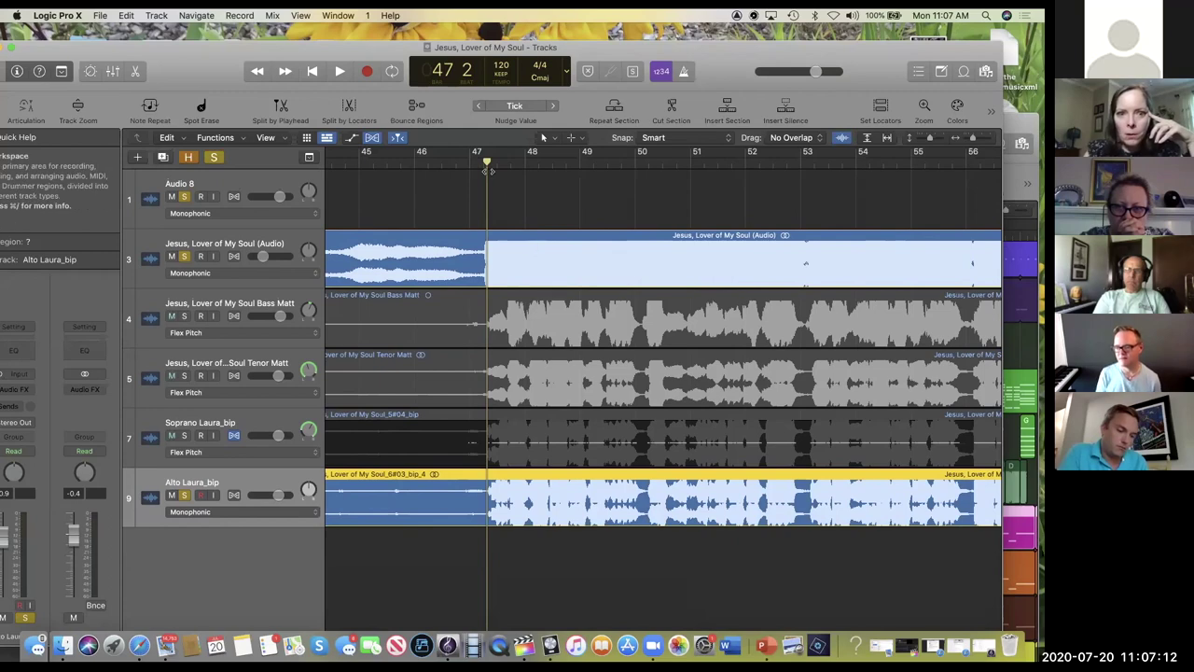
left_click_drag(485, 191, 476, 191)
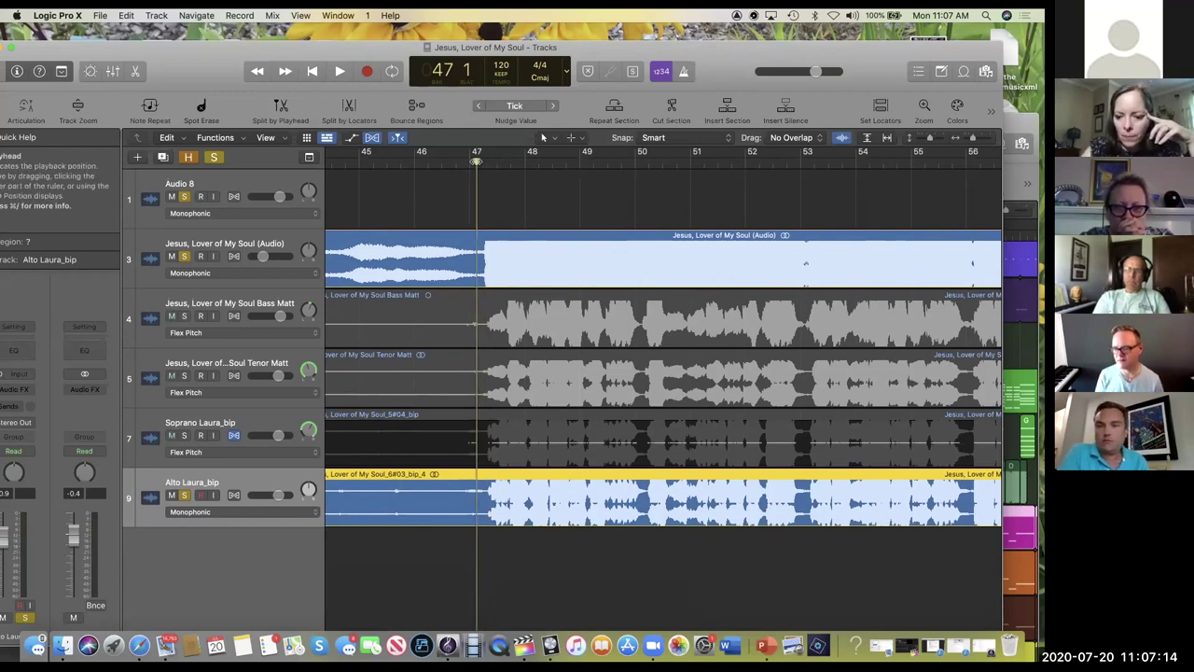
key("XF86AudioRaiseVolume")
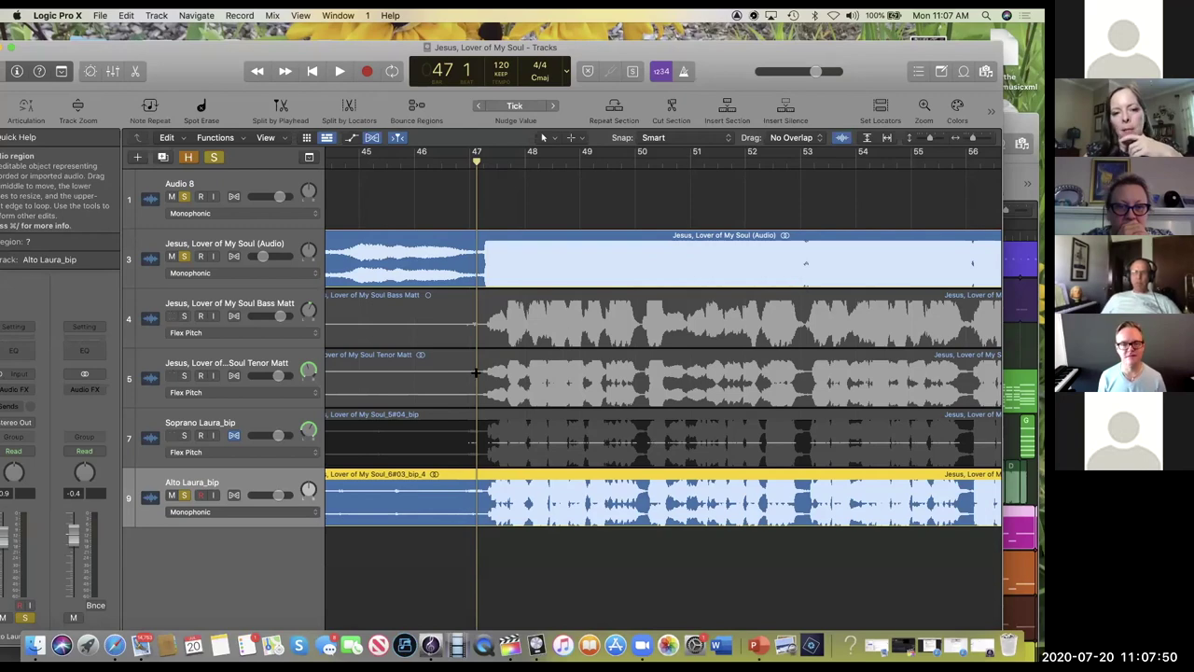
Show the mixer, mute the tenor, soprano and alto channels, and turn off solo on the alto, accompaniment audio and Audio 8 channels.
key("x")
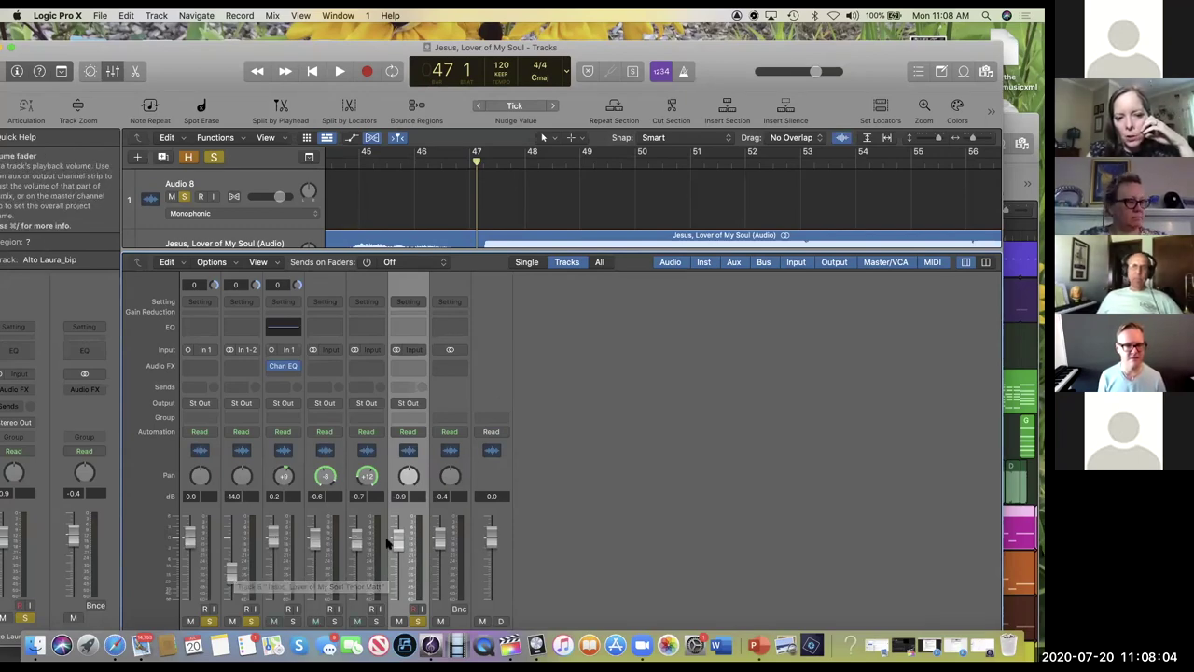
left_click(315, 621)
left_click(358, 621)
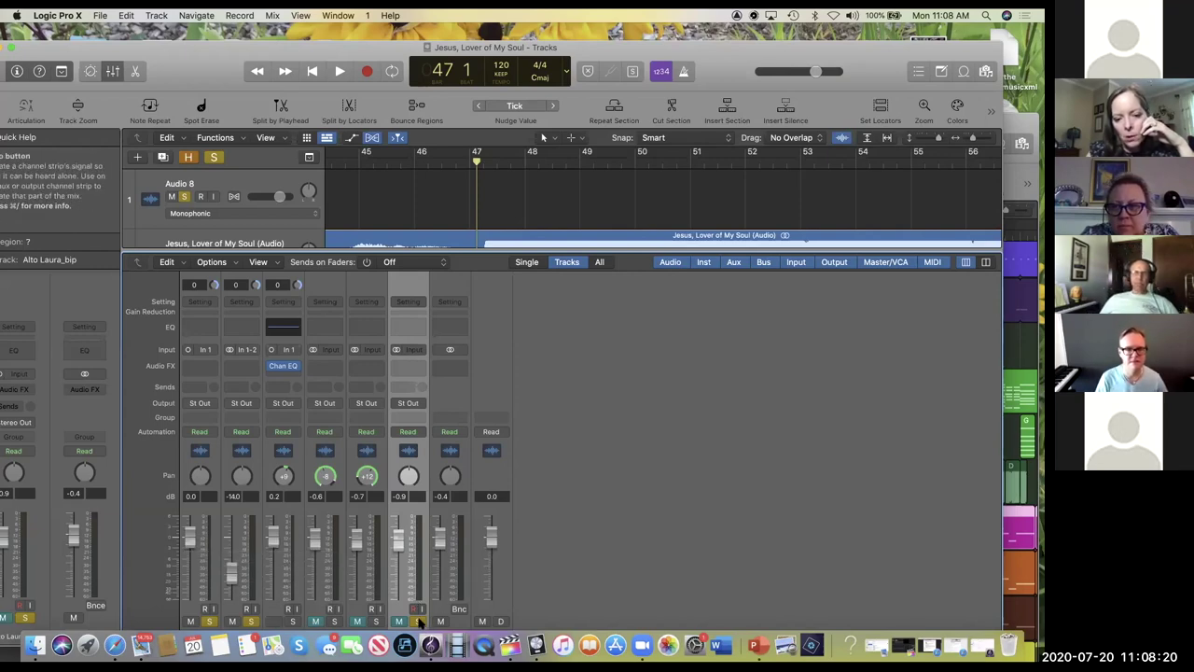
left_click(251, 621)
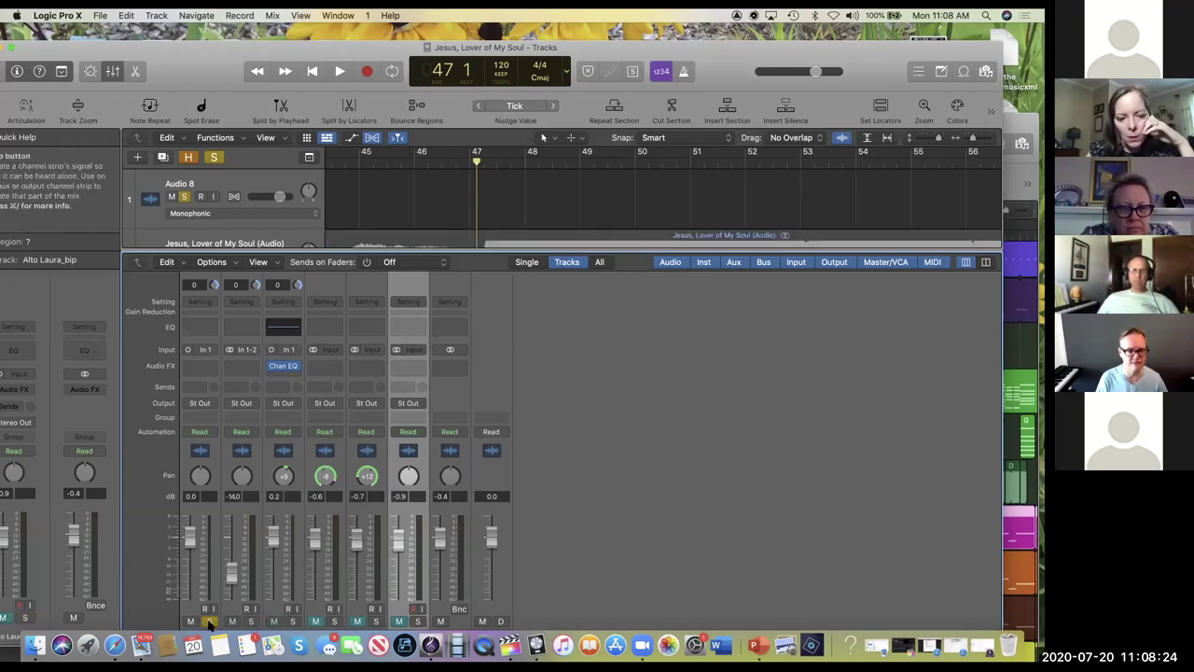
left_click(209, 621)
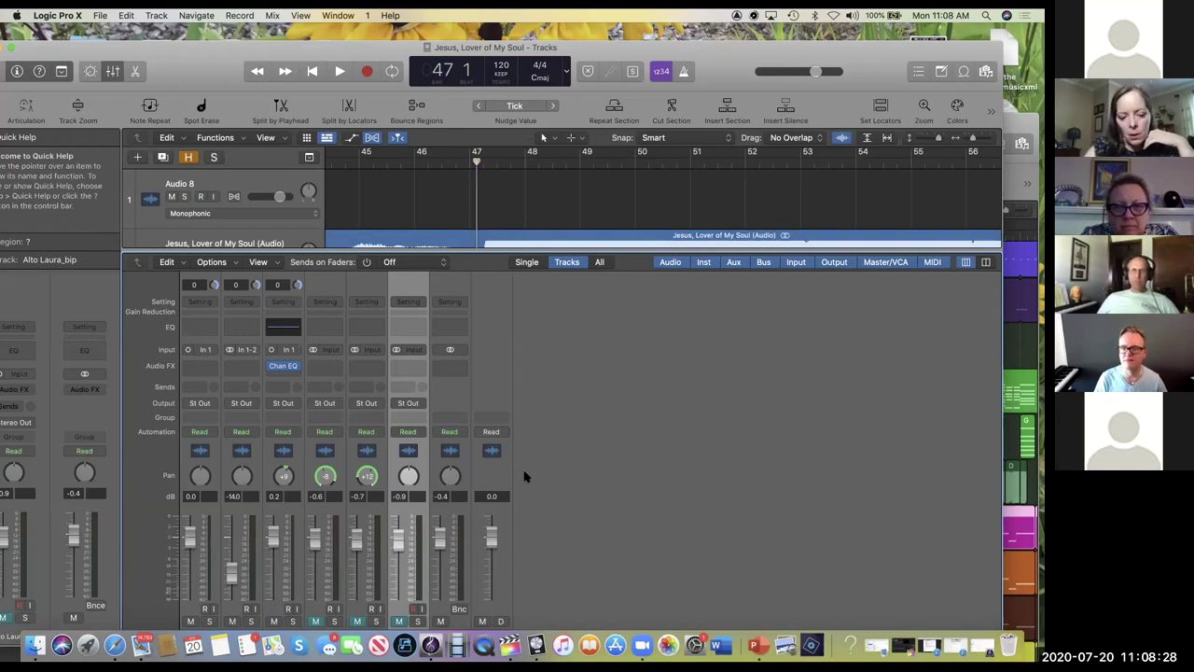
Hide the mixer and zoom the Tracks area out to view the whole song from the opening instructions to the closing ones.
key("x")
scroll(593, 454, "down", 5)
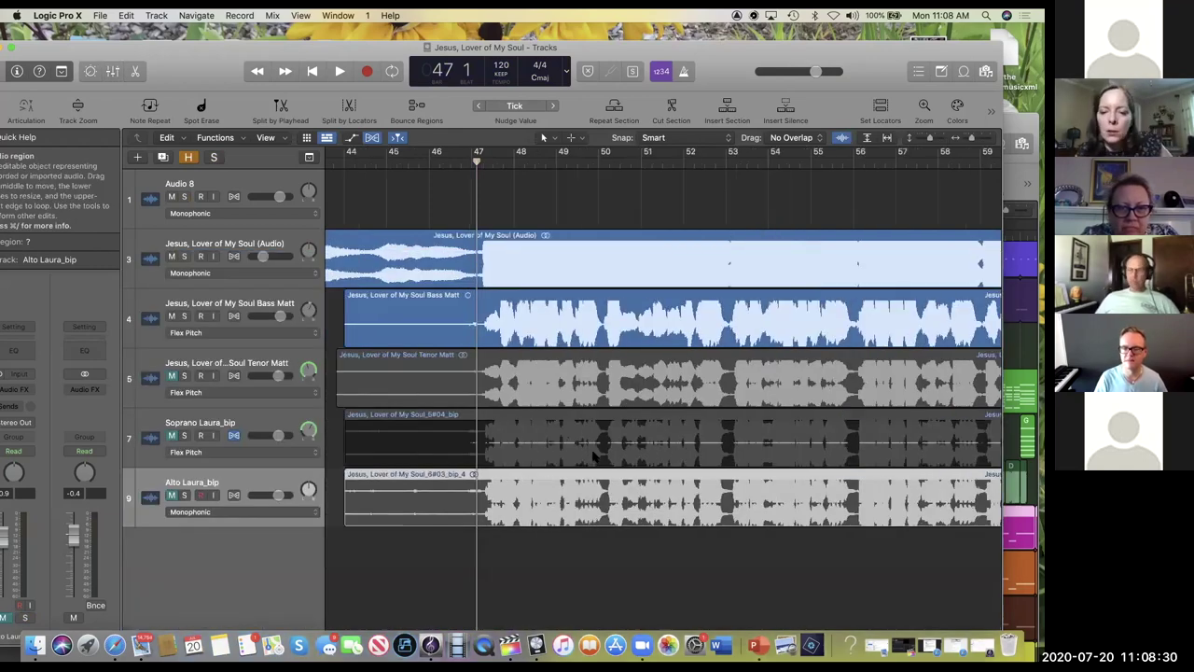
scroll(651, 444, "down", 5)
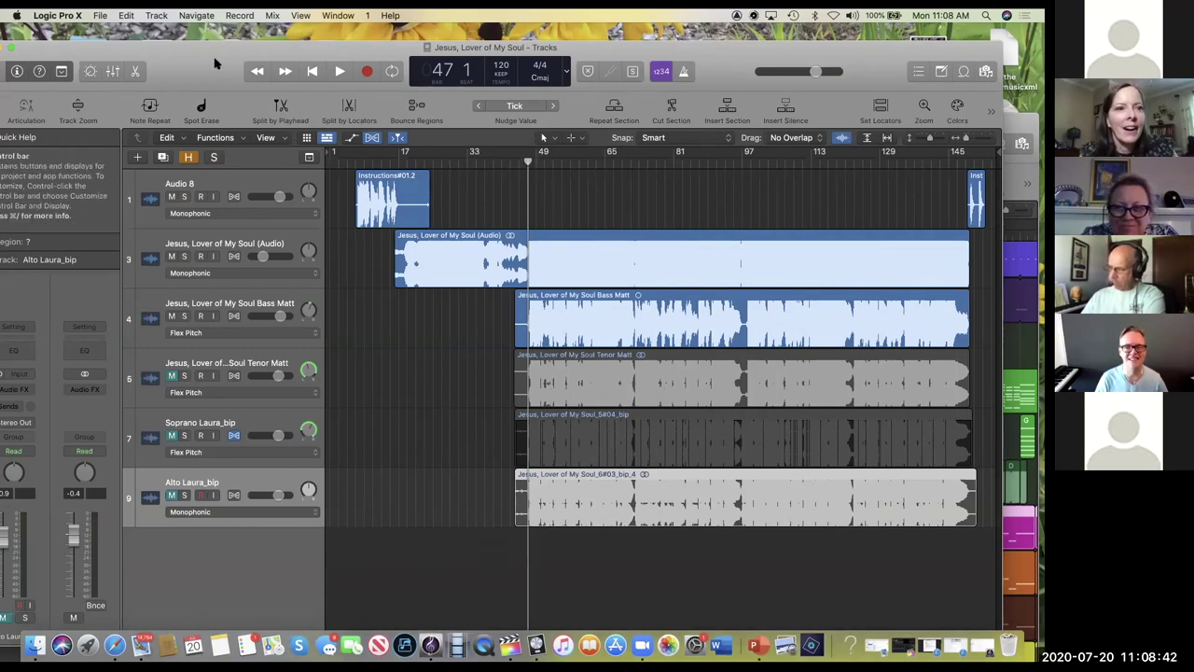
Switch to Final Cut Pro, bring its window fully into view and select the Be the Change Guide Tracks event in the ACDA Workshop library.
left_click_drag(216, 72, 230, 82)
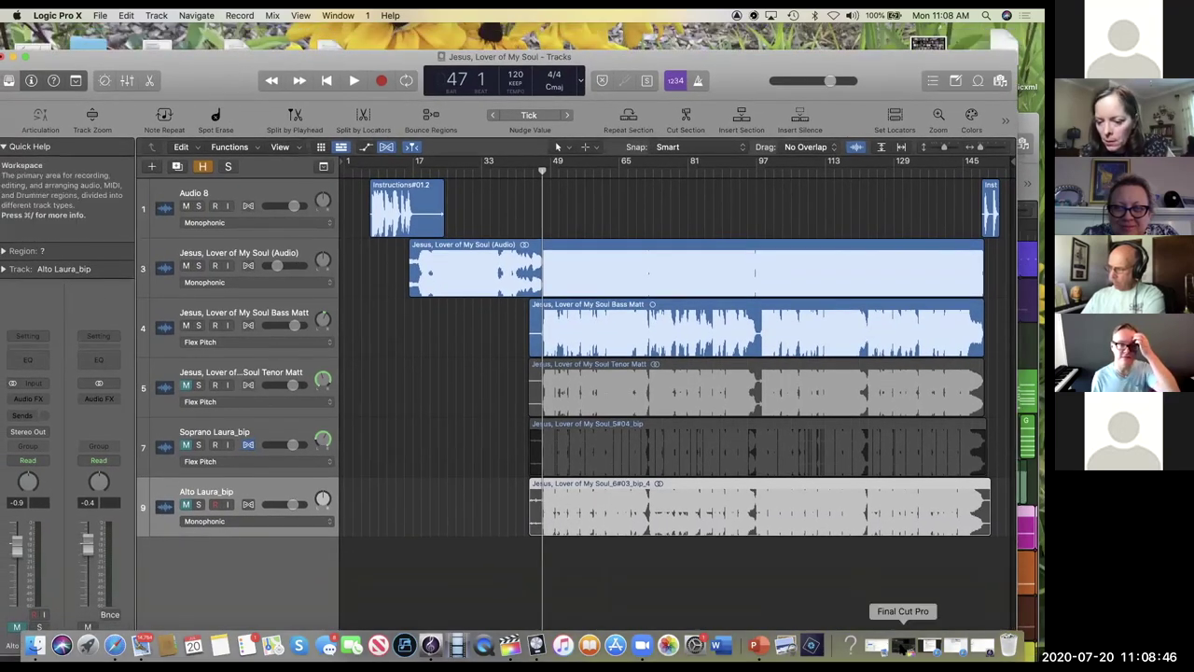
left_click(903, 644)
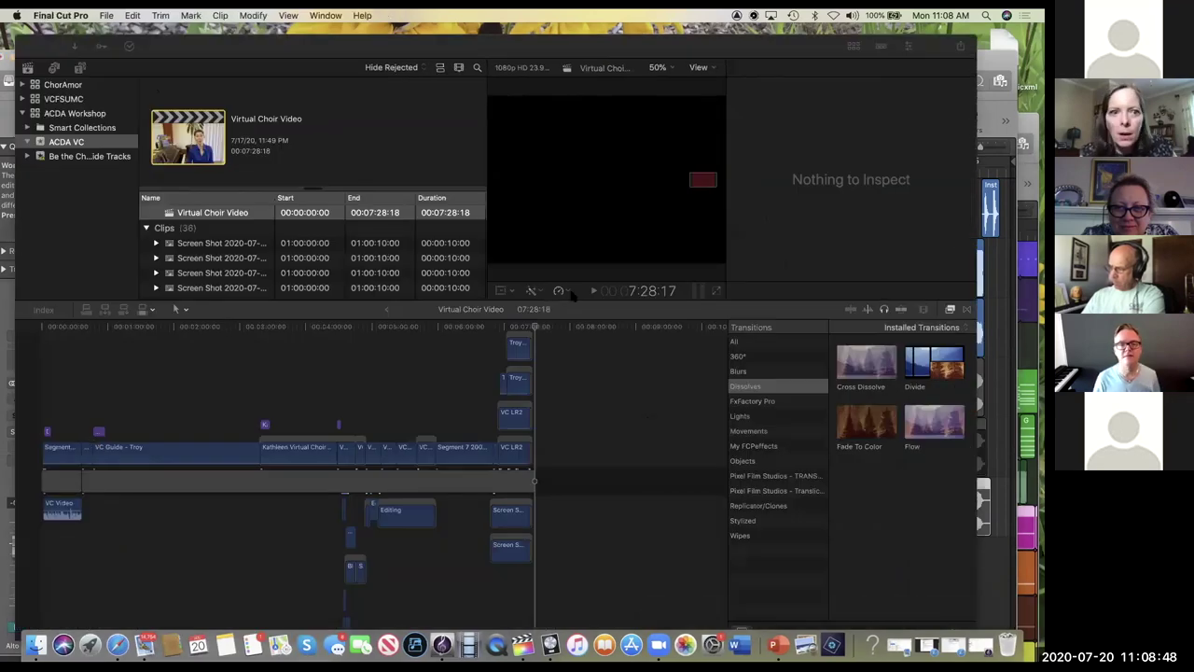
left_click_drag(252, 39, 249, 68)
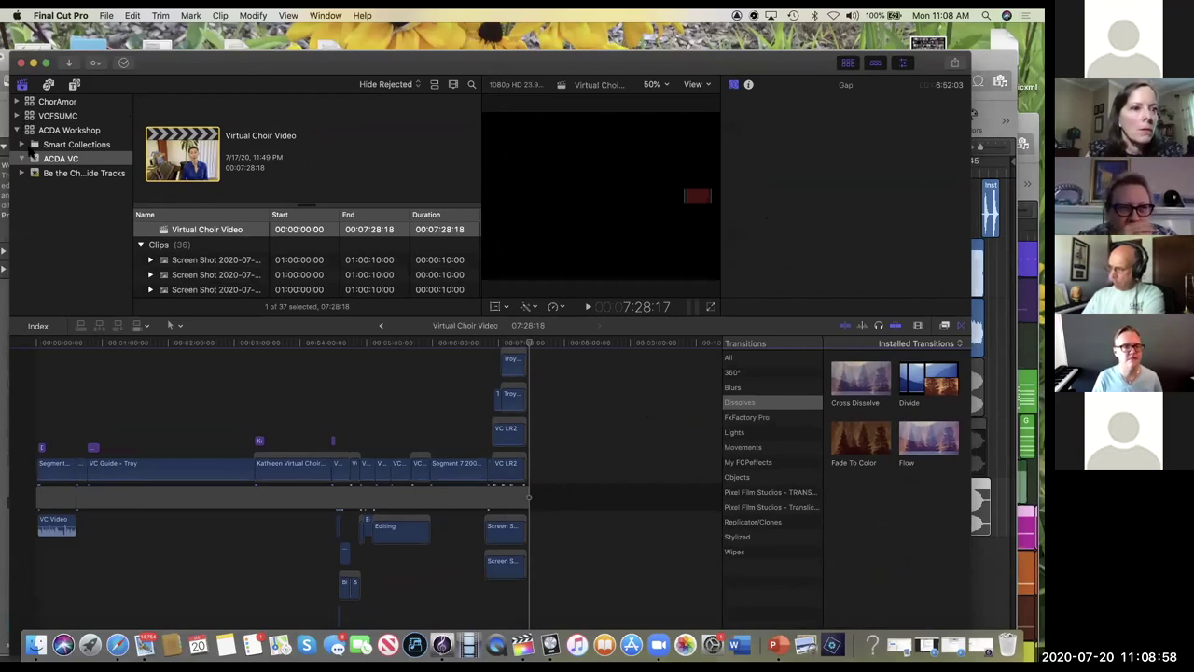
left_click(58, 178)
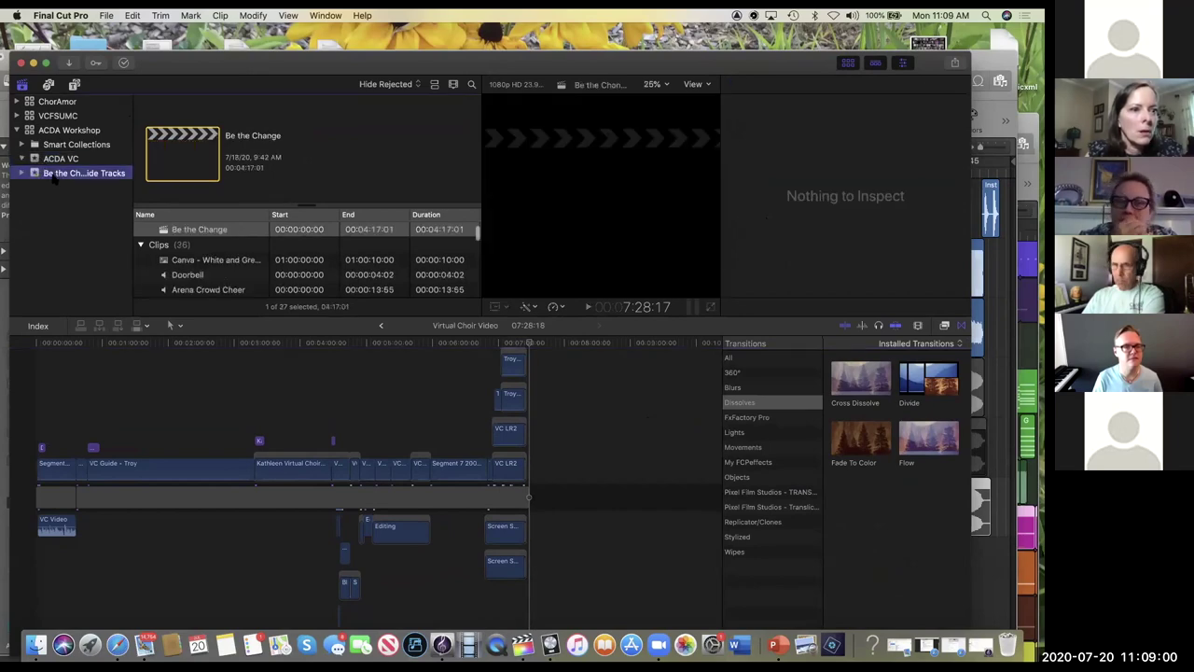
Open the Be the Change project in the timeline and move the playhead to its start.
double_click(193, 169)
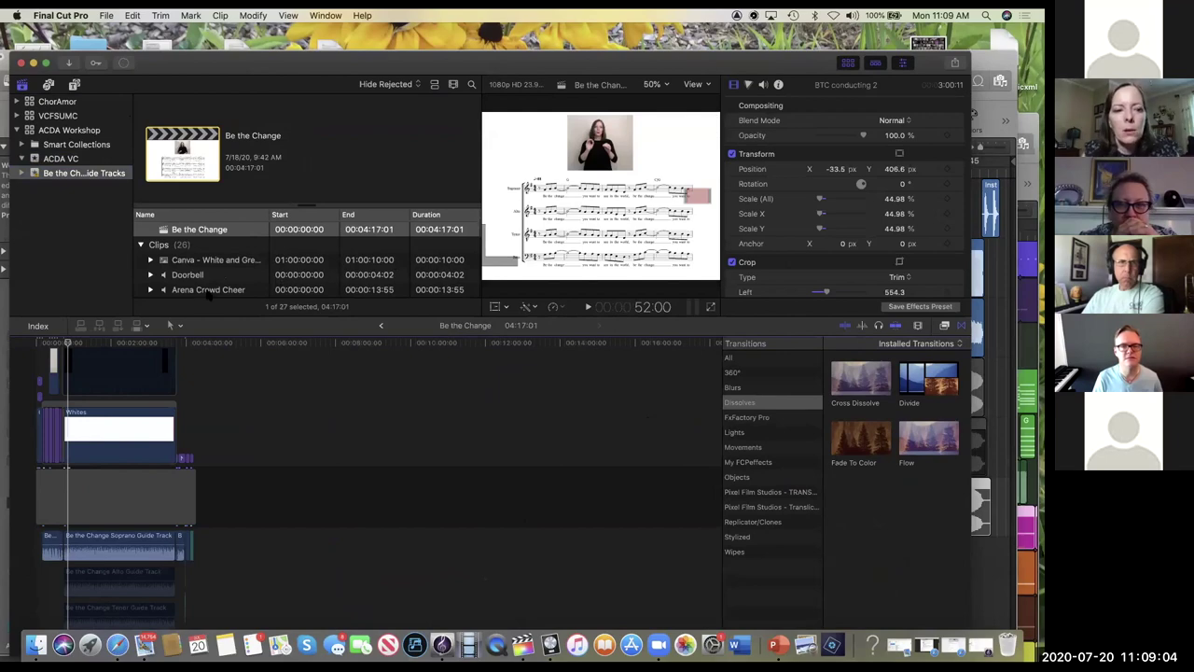
key("super+equal")
key("super+equal")
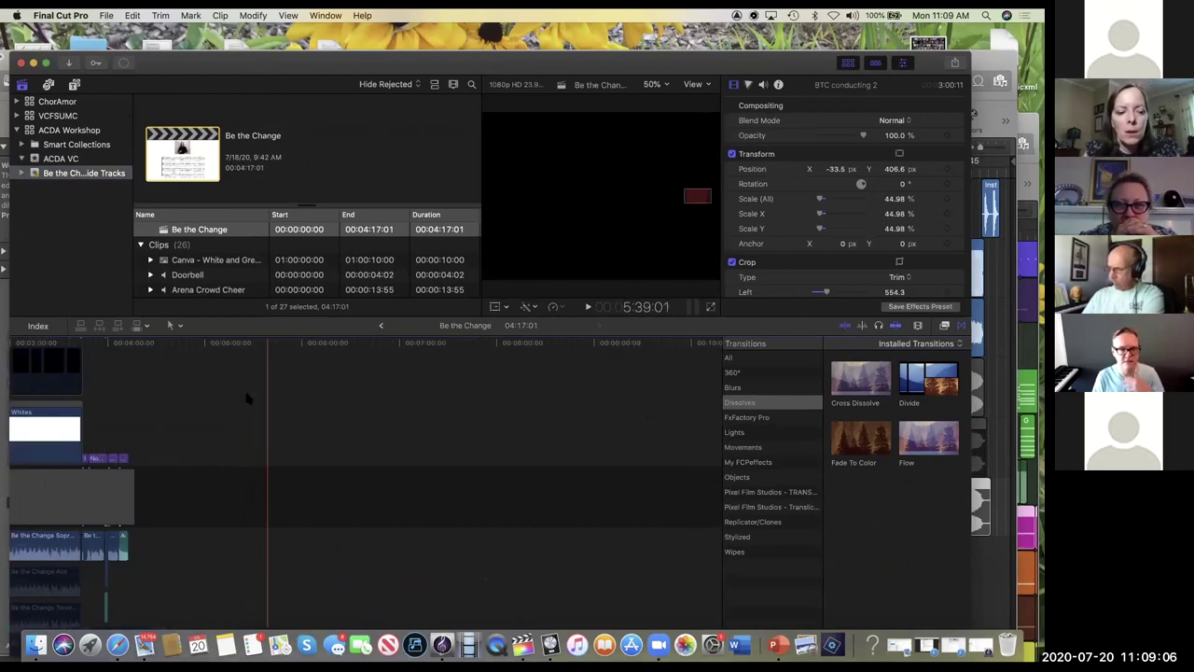
scroll(247, 396, "left", 5)
scroll(247, 396, "up", 3)
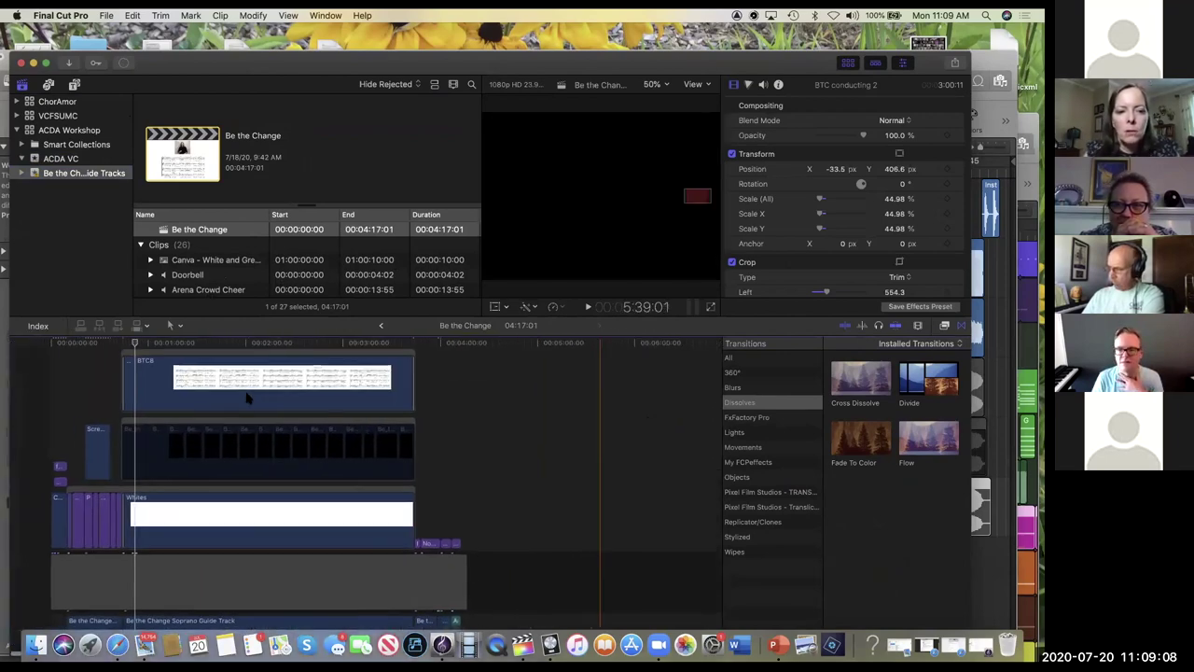
scroll(122, 346, "up", 3)
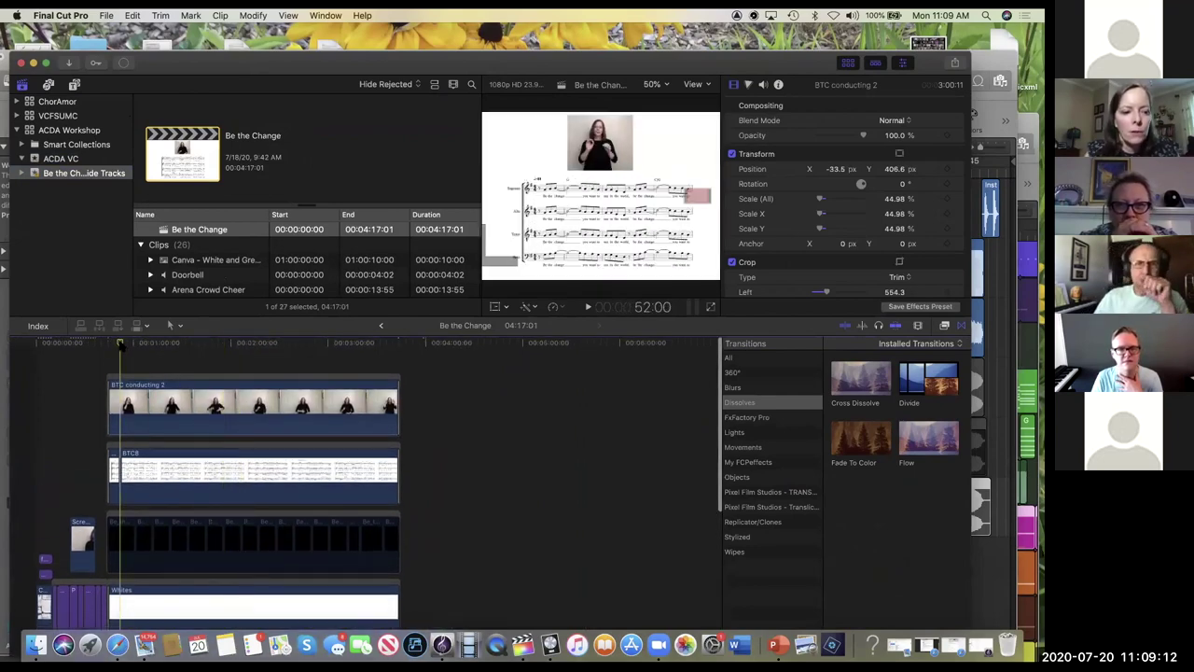
left_click_drag(122, 345, 35, 343)
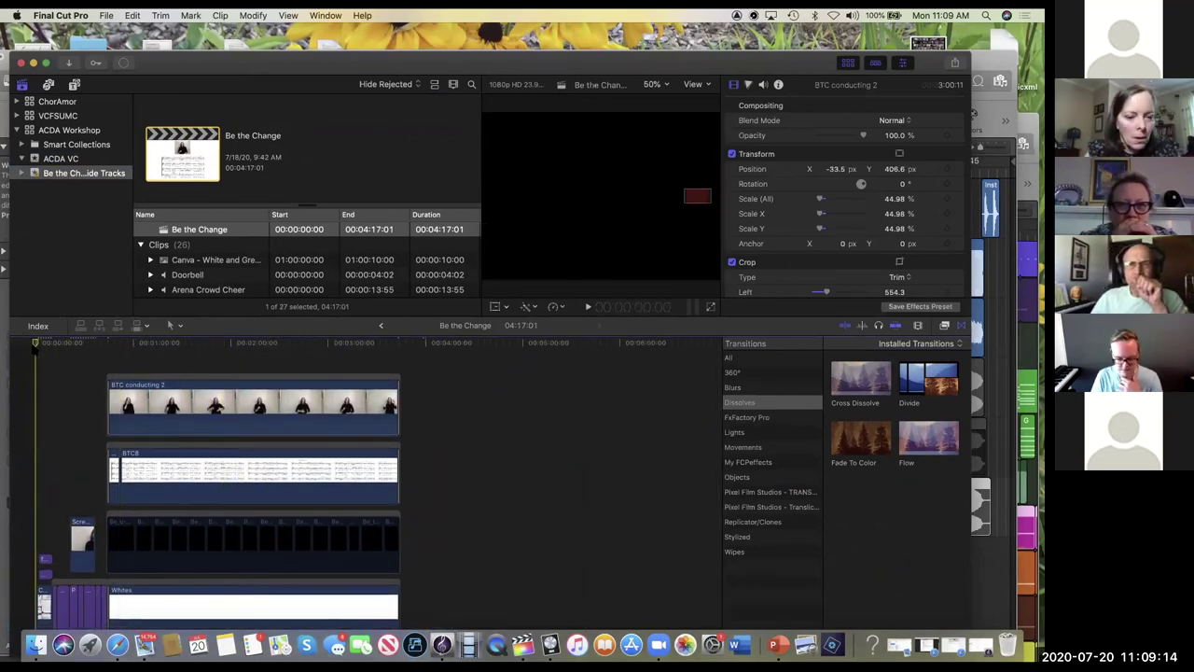
Examine the opening instruction titles, the score and conducting layers, and the closing titles across the project timeline.
left_click(122, 363)
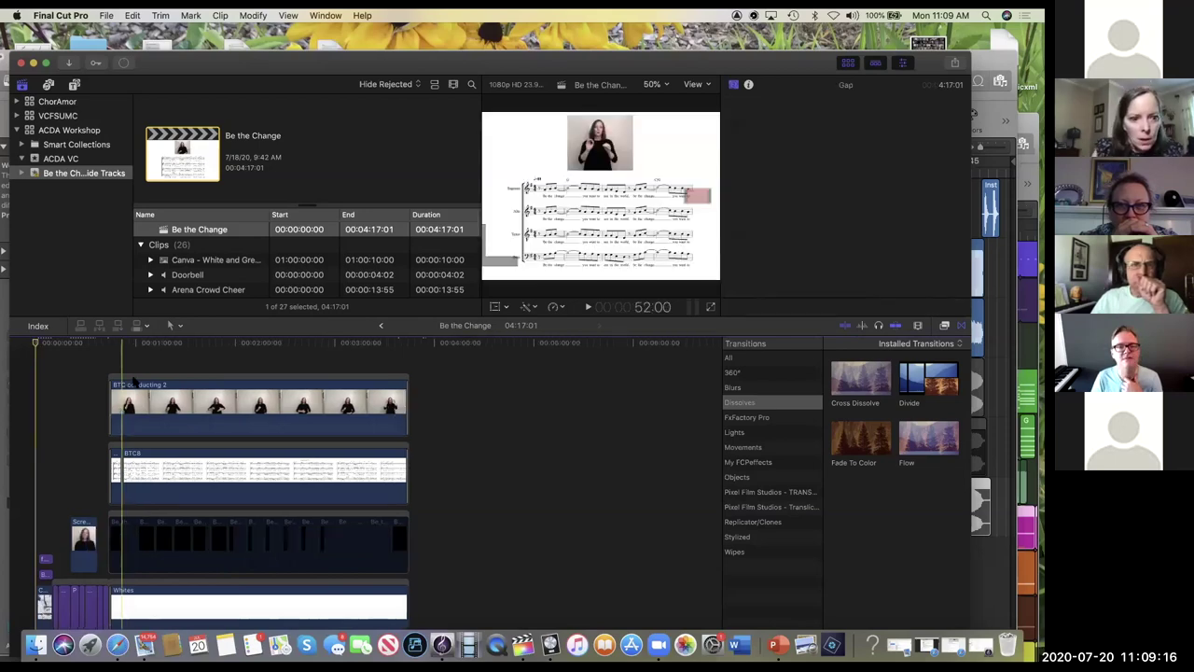
key("super+equal")
key("super+equal")
key("super+equal")
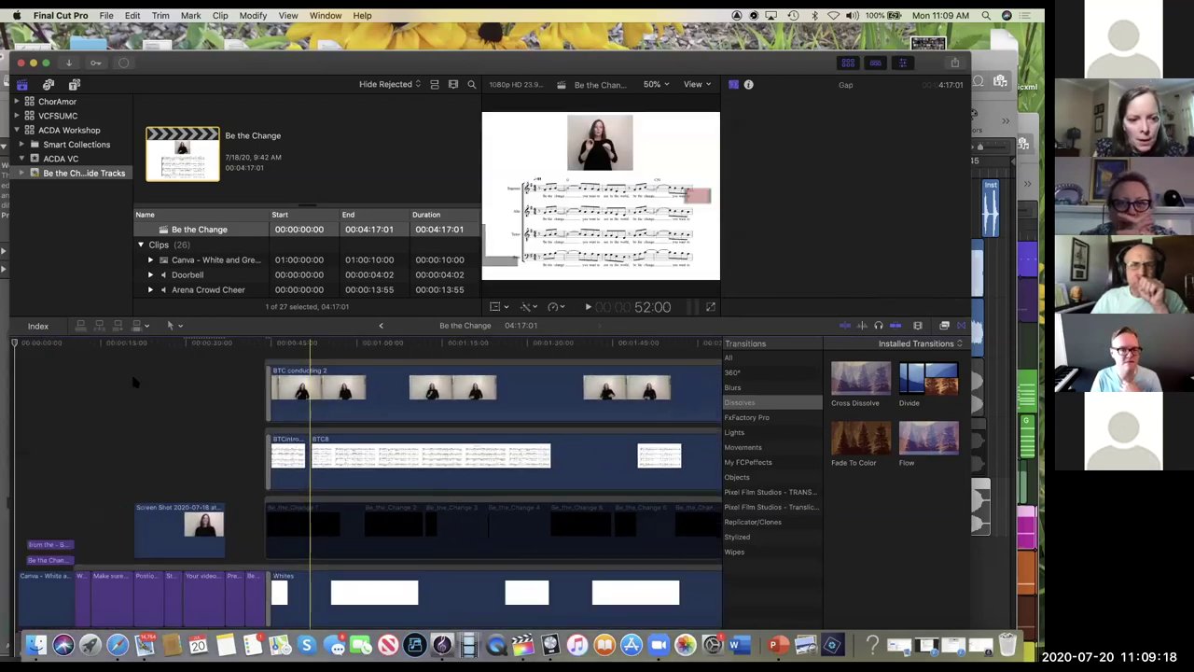
scroll(134, 380, "down", 1)
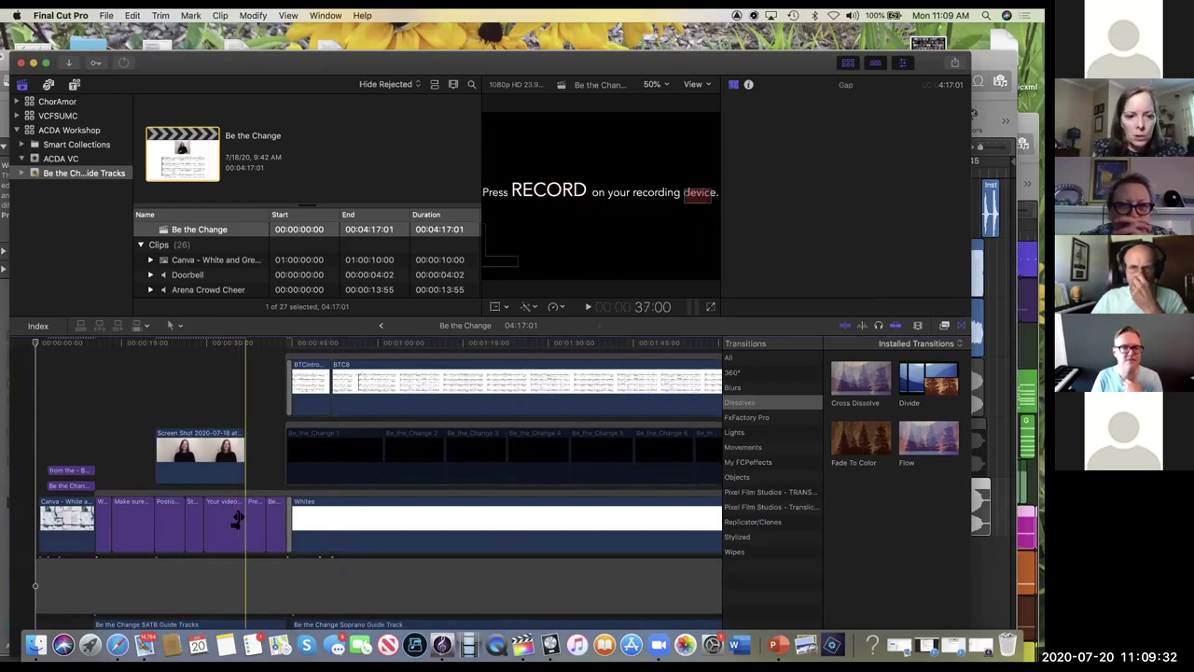
key("super+minus")
key("super+minus")
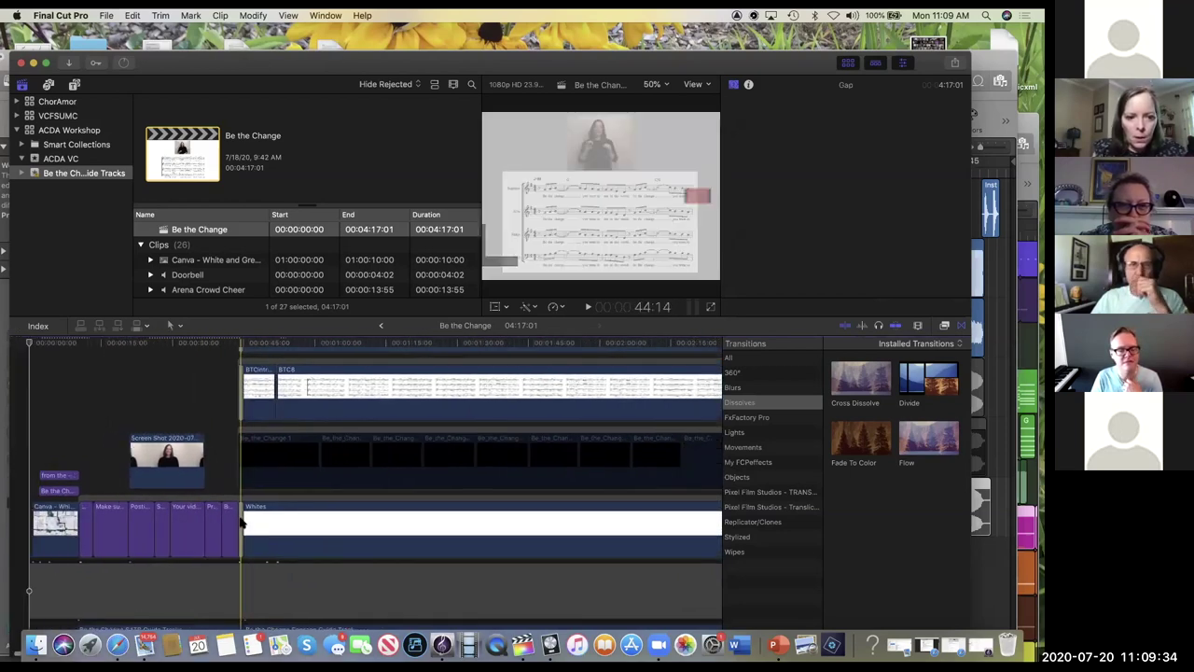
key("super+minus")
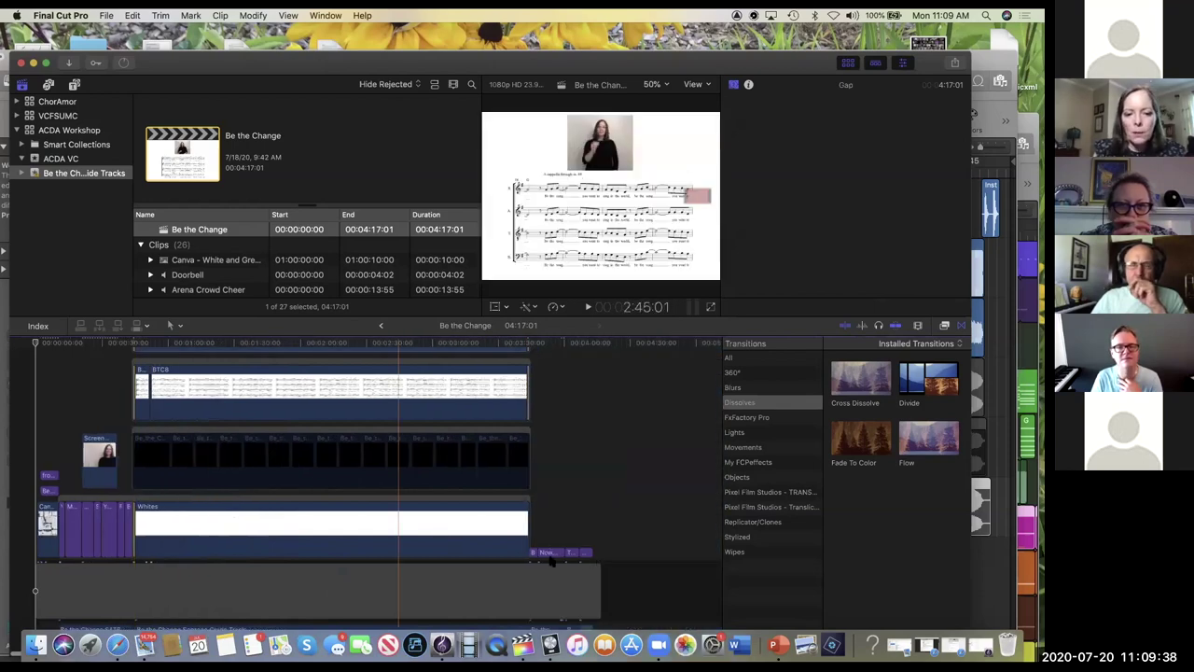
Examine the SATB and individual voice-part guide audio clips beneath the project's video layers.
key("super+equals")
key("super+equals")
key("super+equals")
key("super+equals")
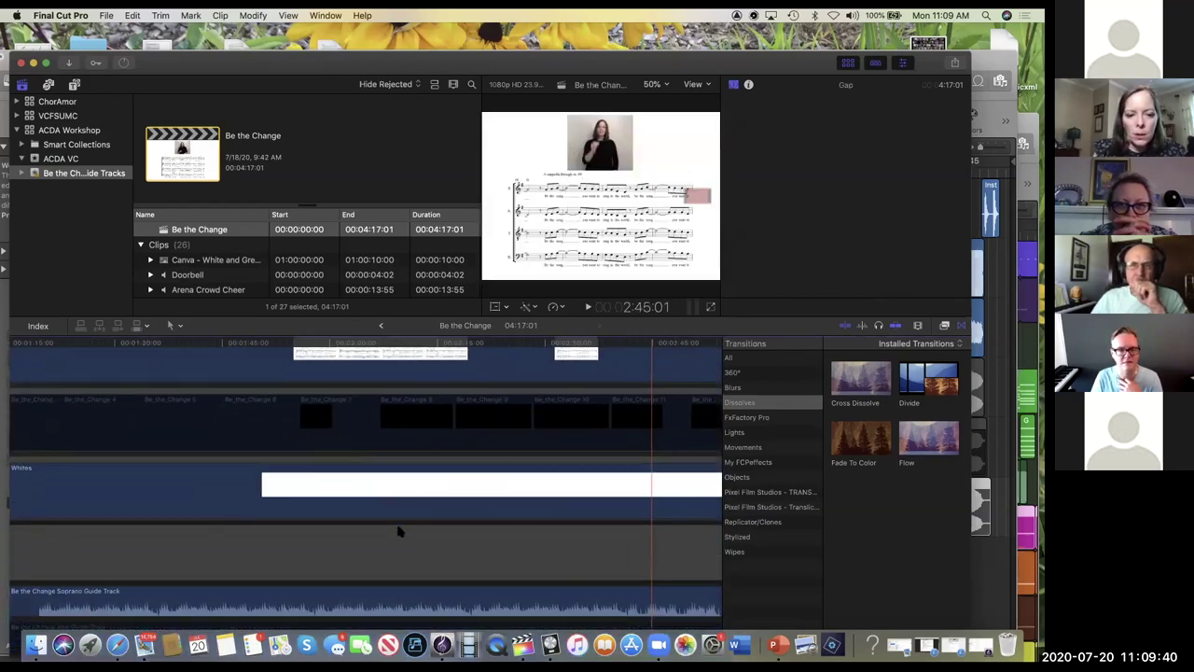
key("super+minus")
key("super+minus")
key("super+minus")
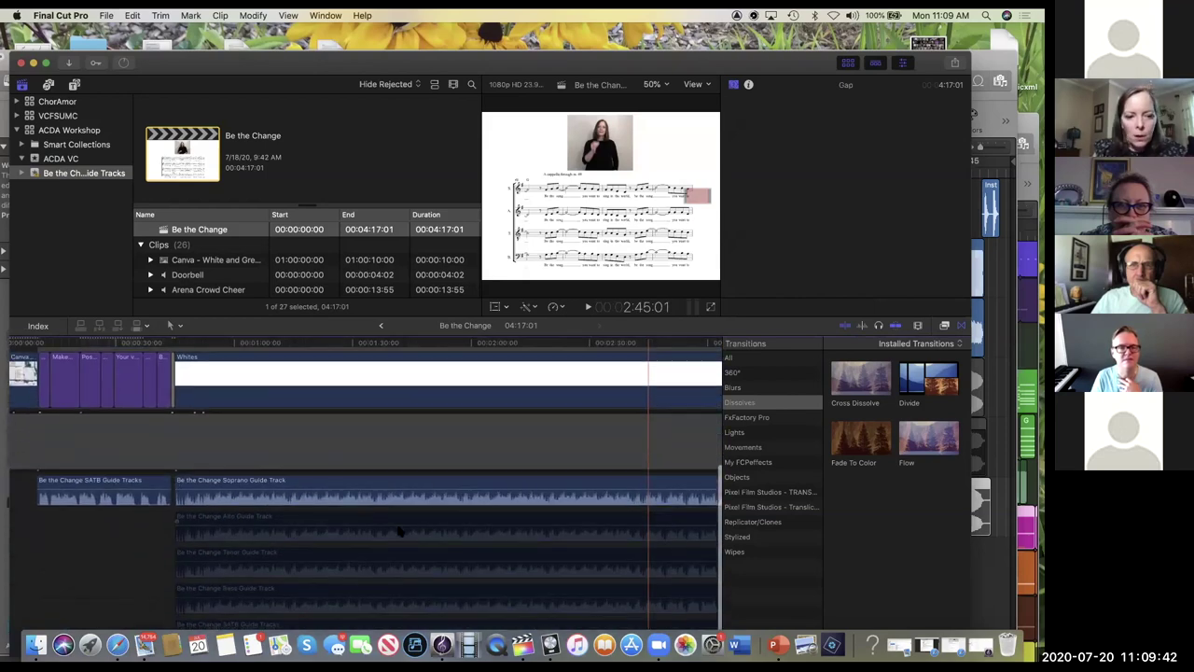
key("super+minus")
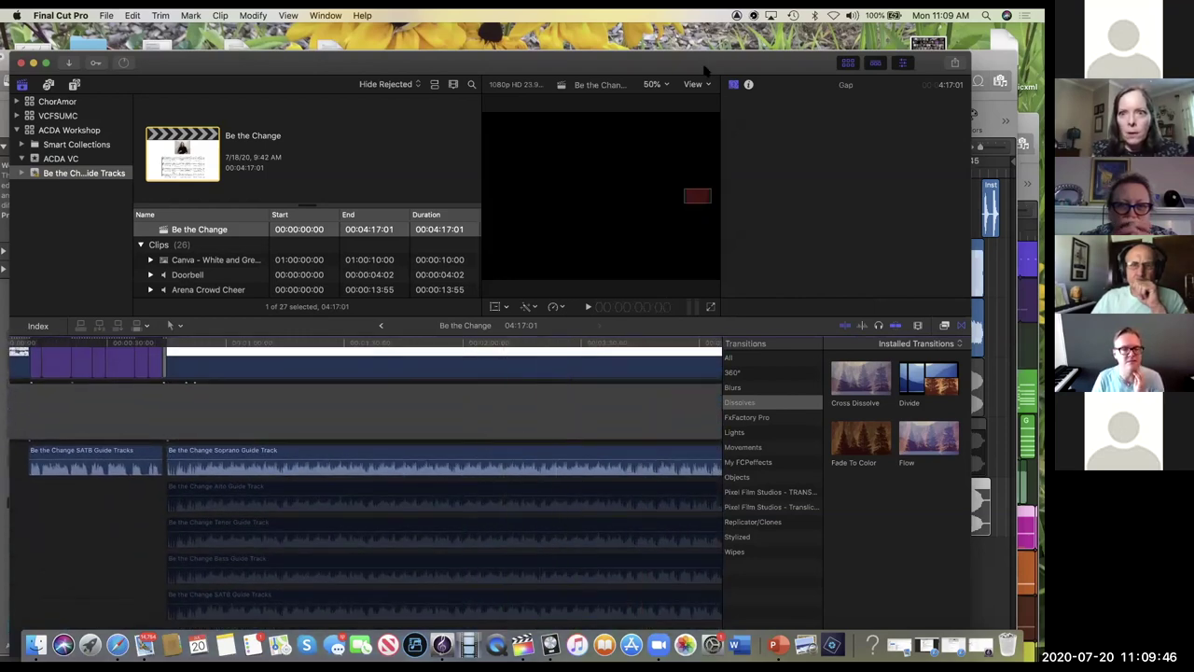
Move the window up and enable the disabled Alto, Tenor, Bass and SATB guide track clips.
left_click_drag(706, 78, 715, 51)
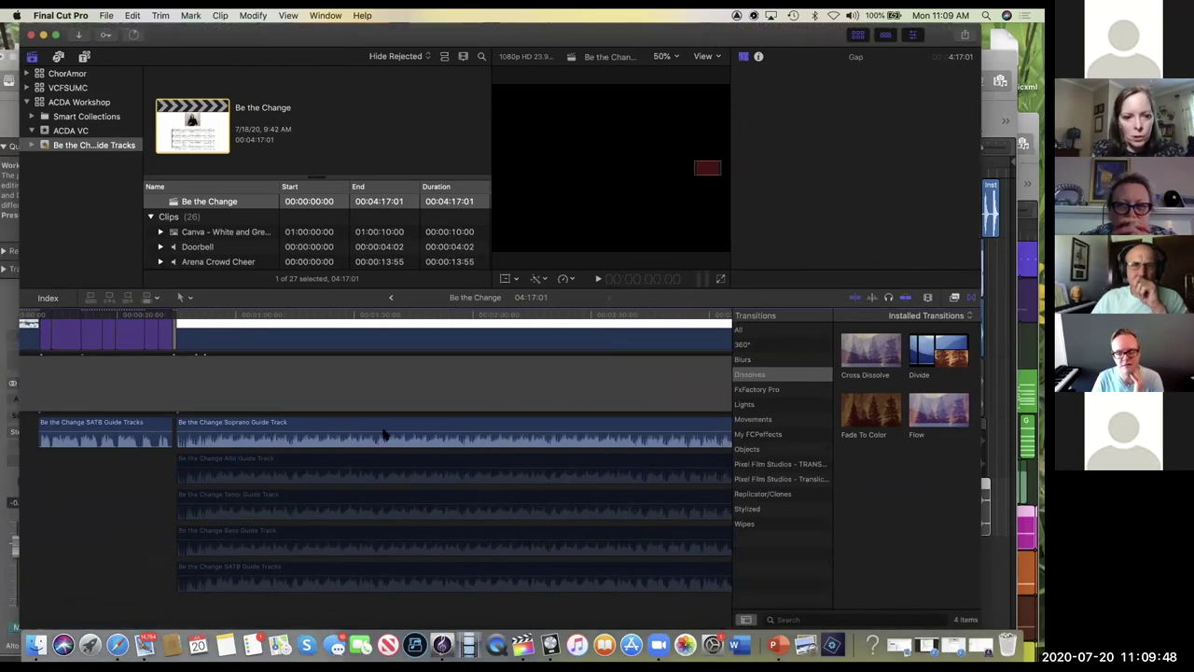
left_click(397, 477)
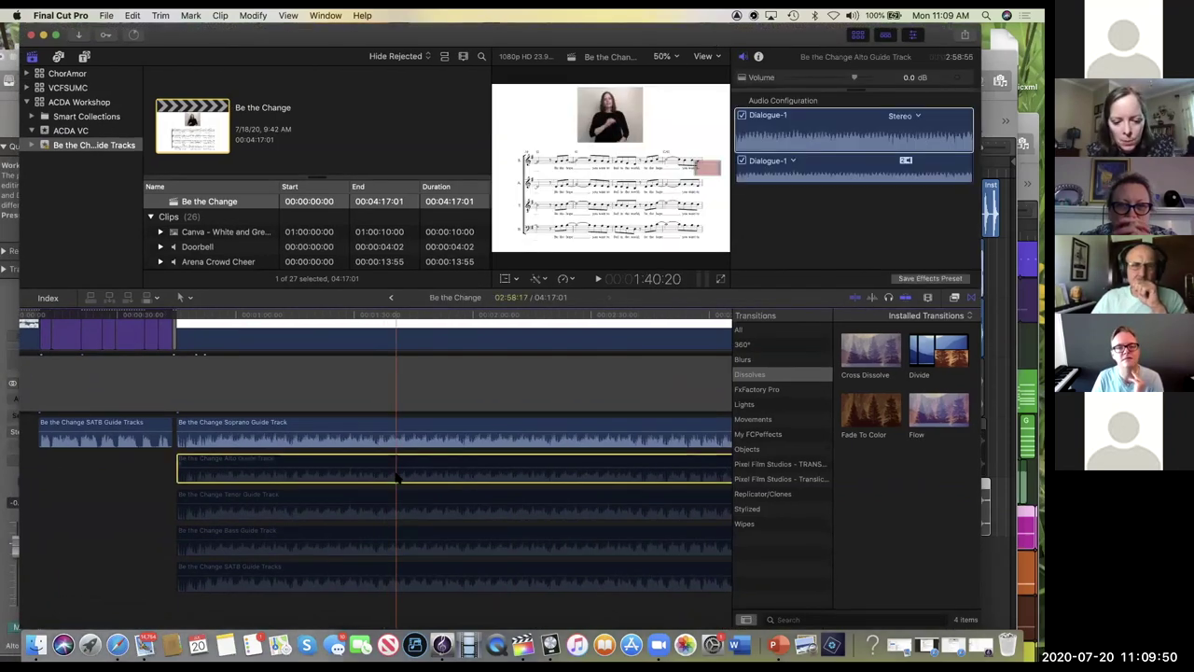
key("v")
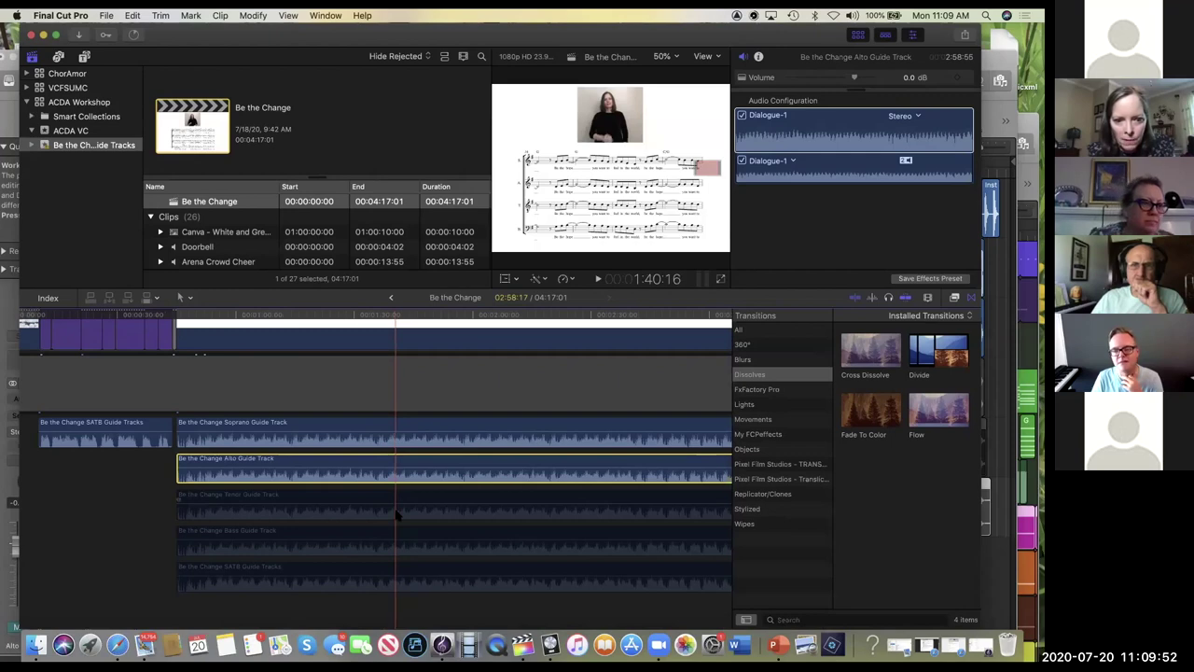
left_click(397, 508)
key("v")
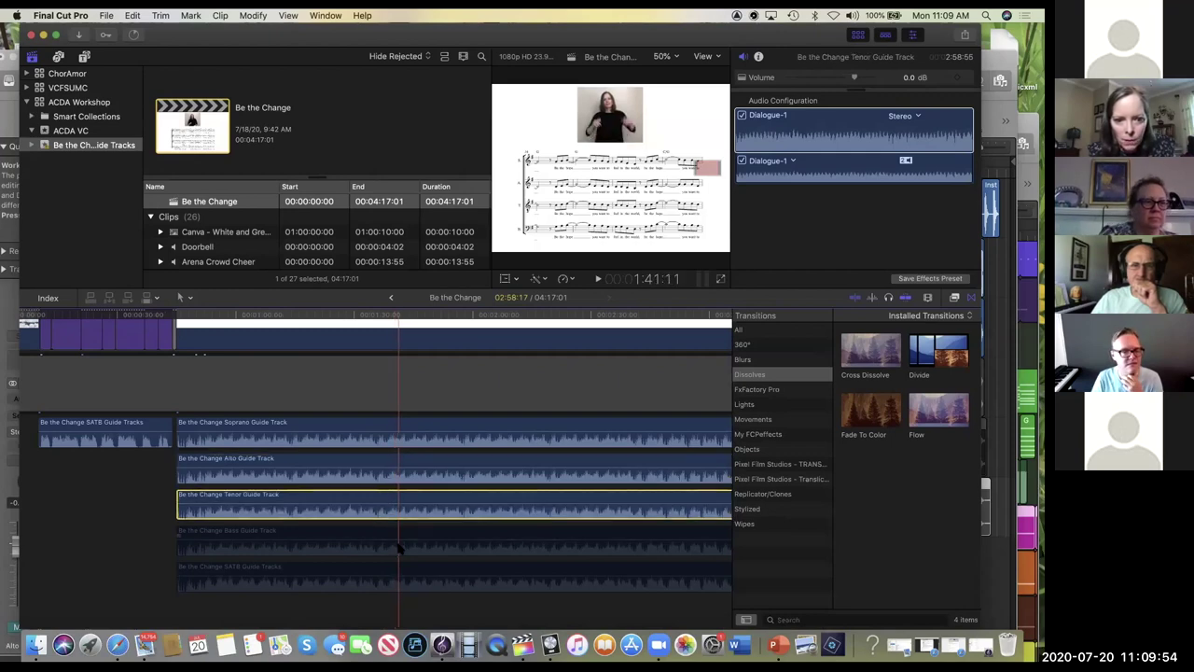
left_click(398, 541)
key("v")
left_click(401, 583)
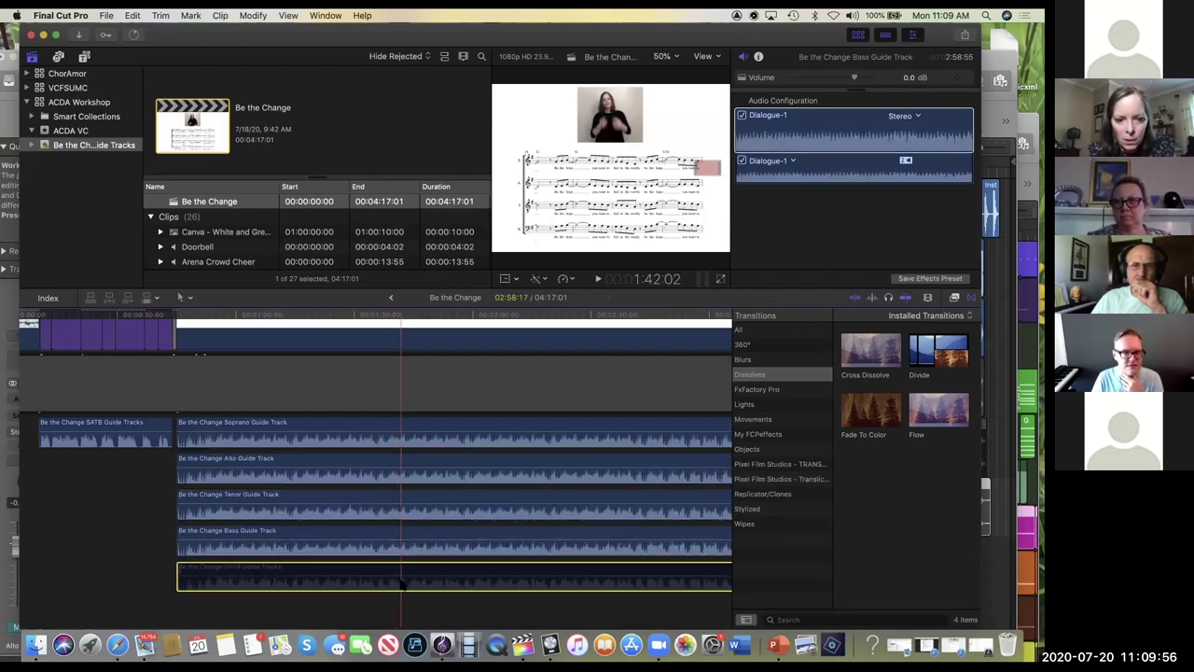
key("v")
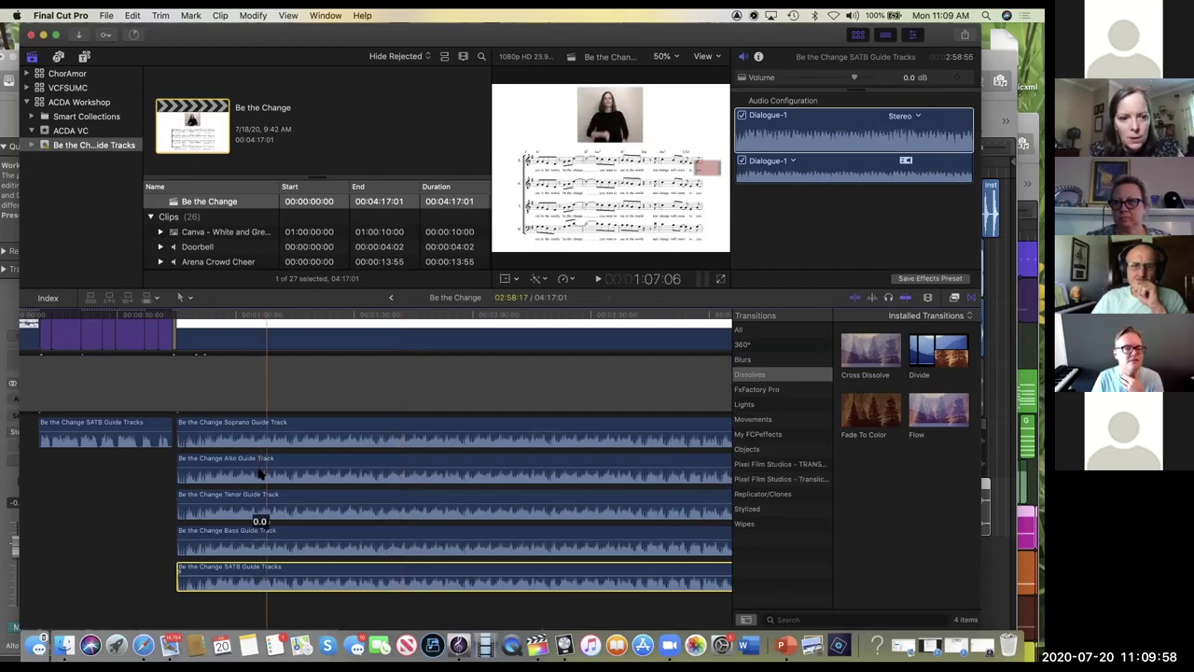
Disable the Be the Change Bass Guide Track clip, then enable it again.
key("space")
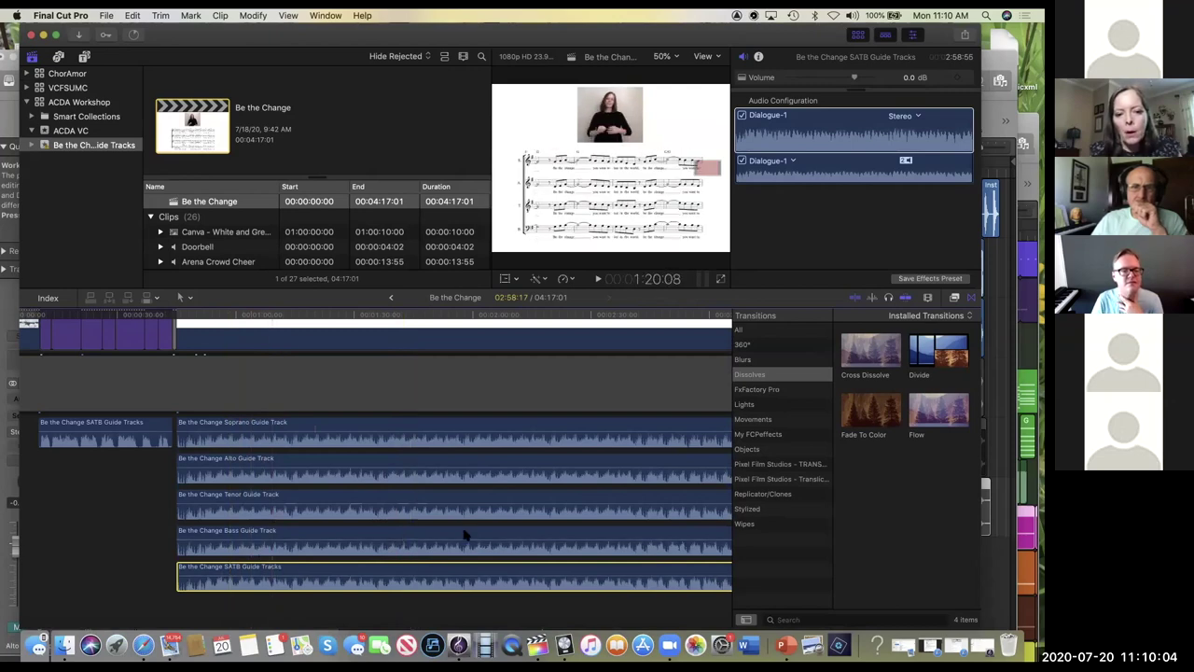
left_click(355, 552)
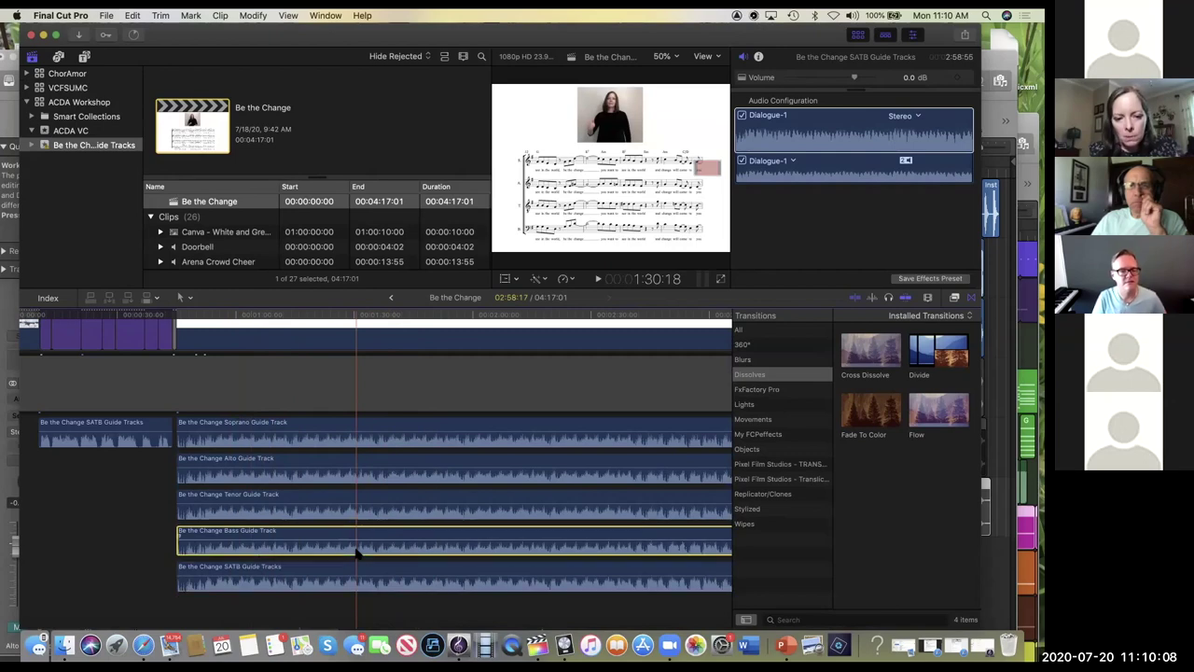
key("v")
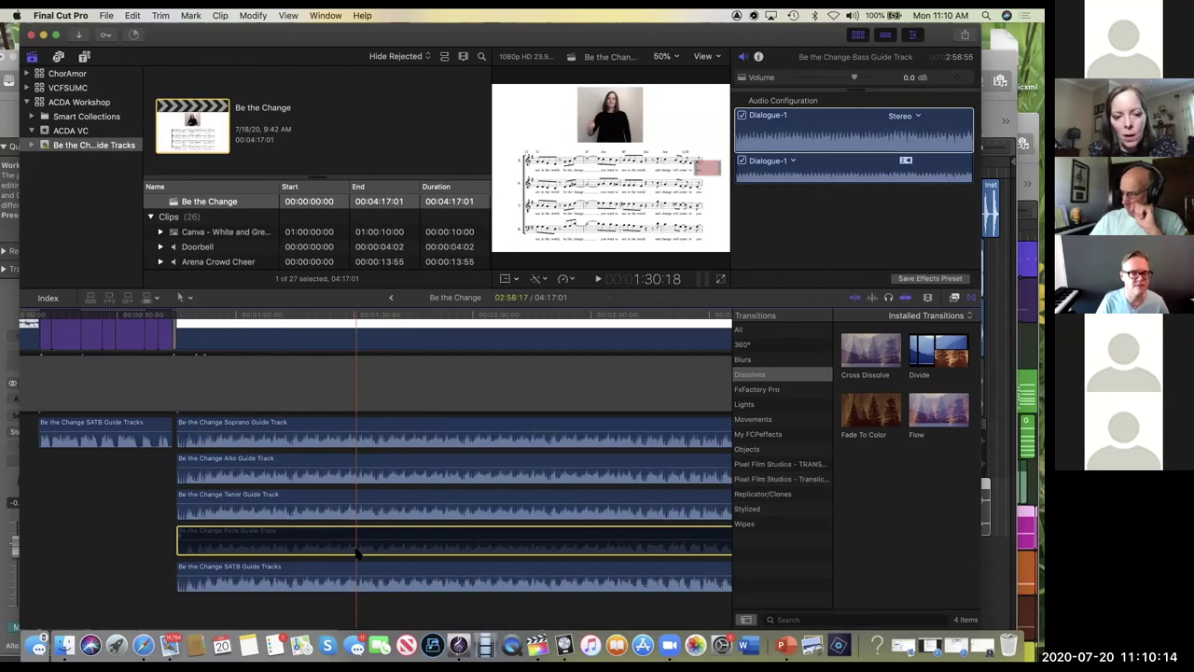
key("v")
Return the playhead to the project's start, play the guide-track video full screen and raise the volume.
scroll(331, 467, "left", 3)
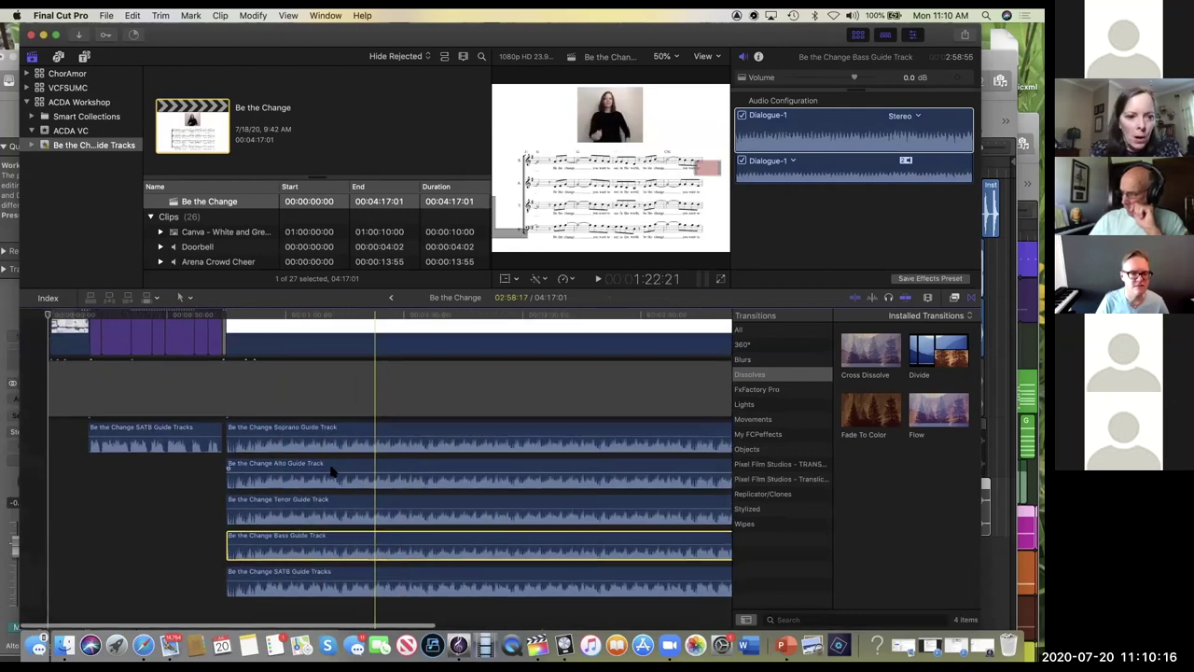
left_click_drag(375, 317, 145, 452)
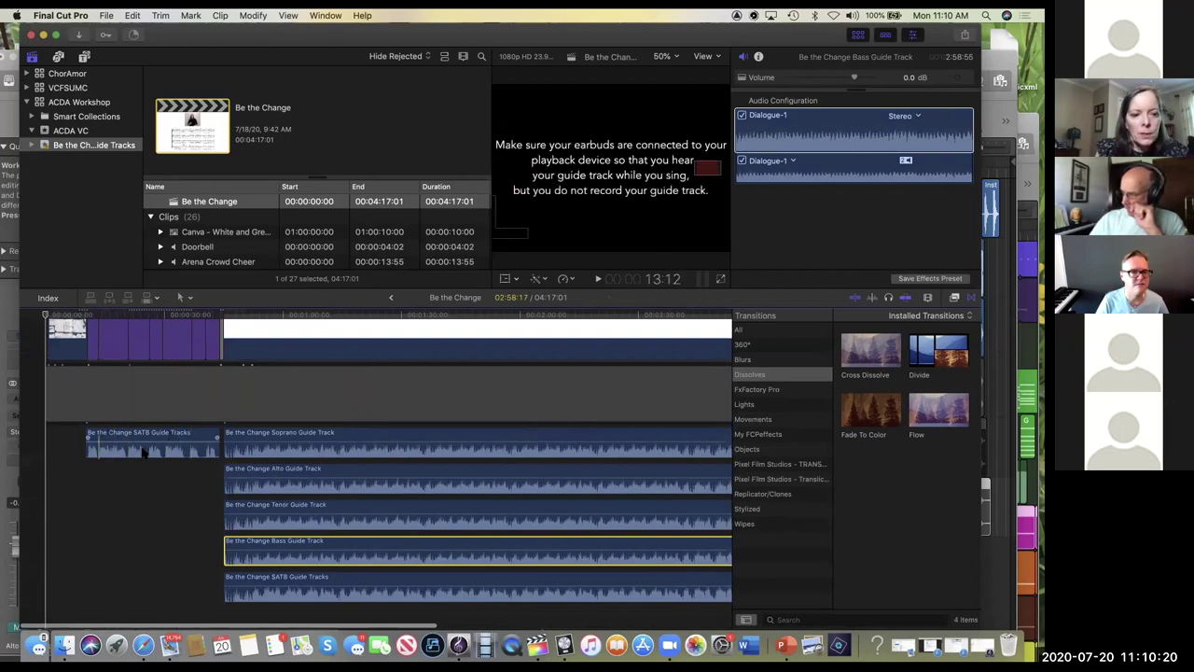
scroll(145, 451, "up", 5)
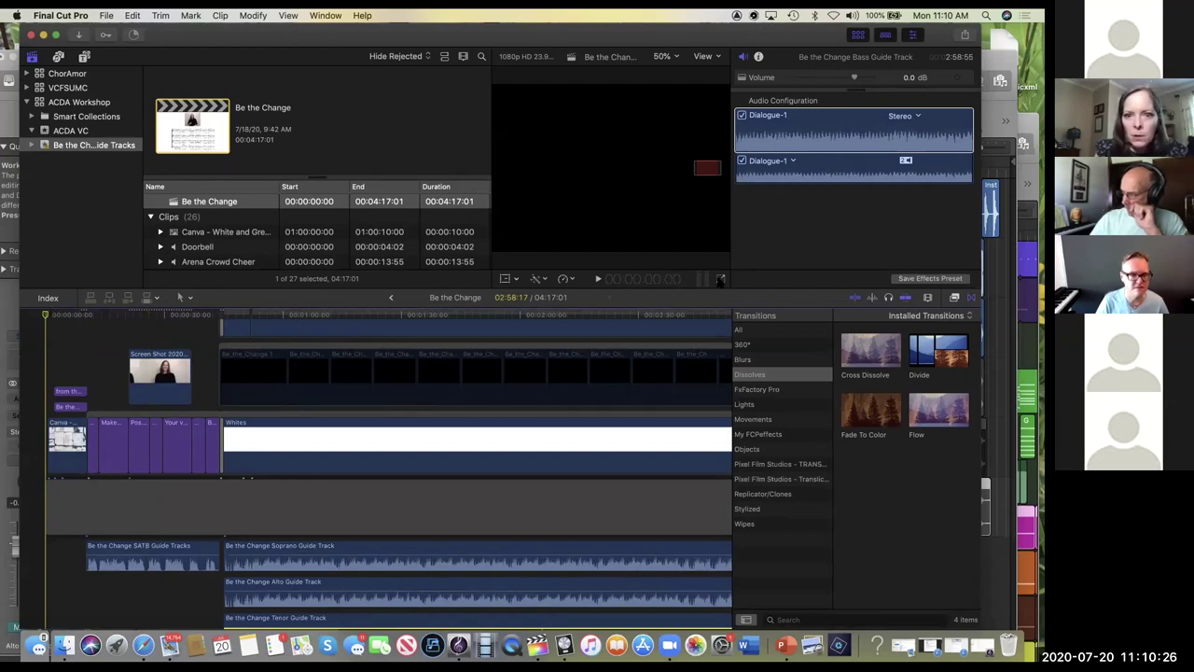
left_click(720, 279)
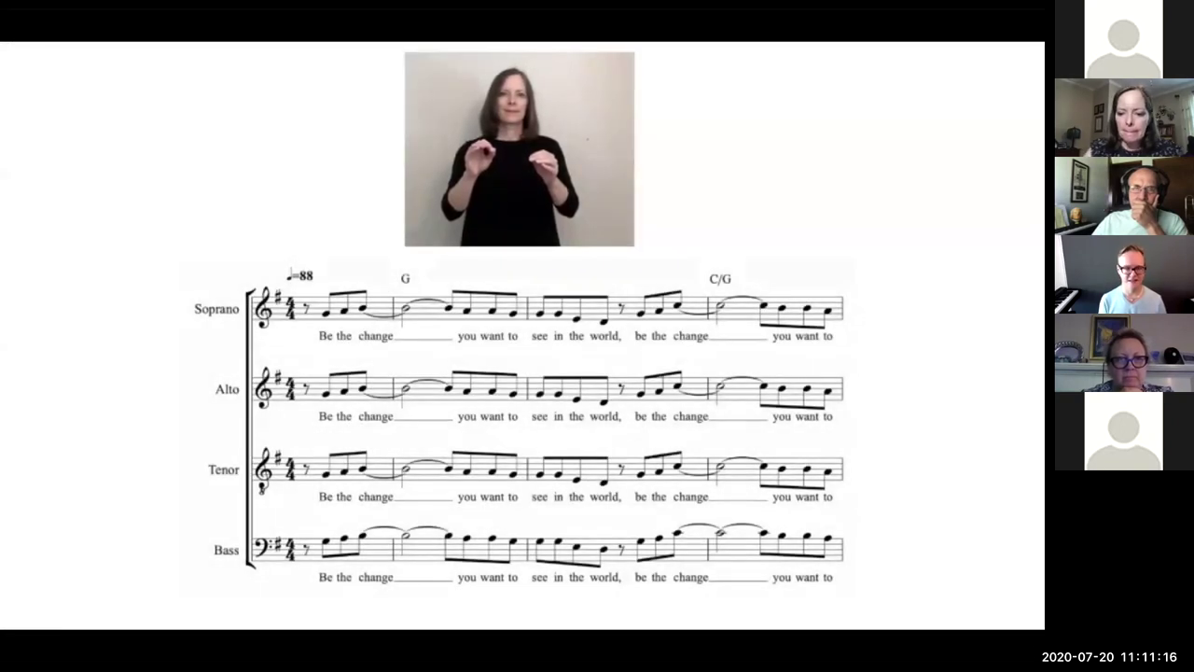
key("XF86AudioRaiseVolume")
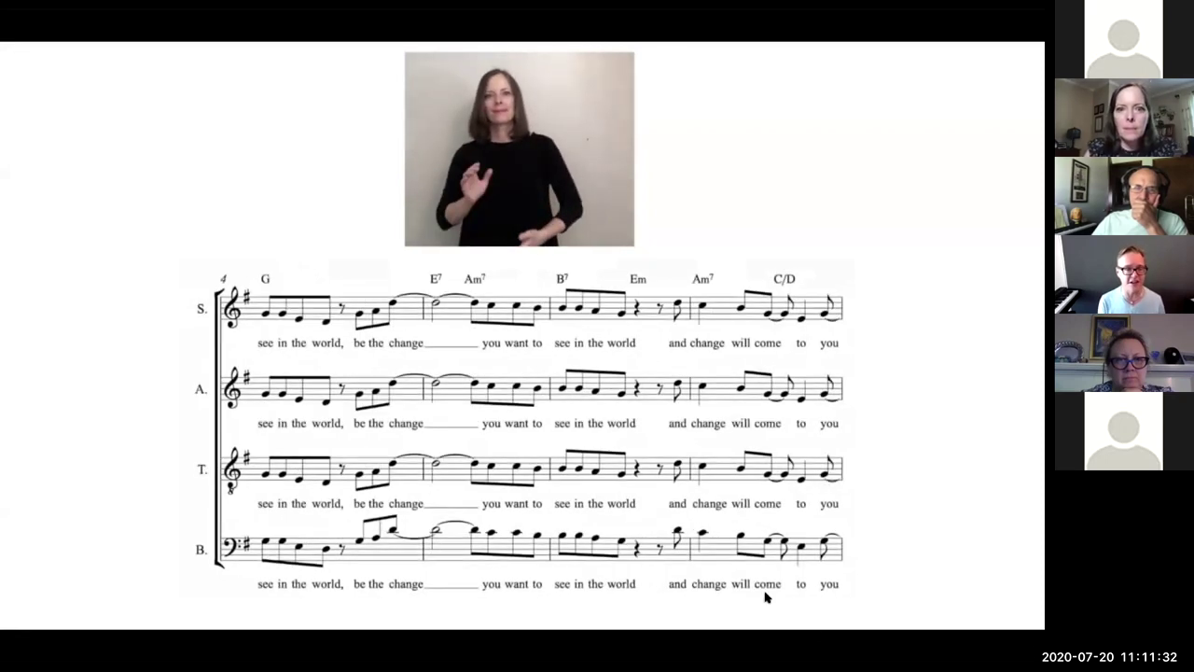
Skip the full-screen playback to 03:30, play the ending and closing instructions at a lower volume, and exit full screen.
mouse_move(644, 593)
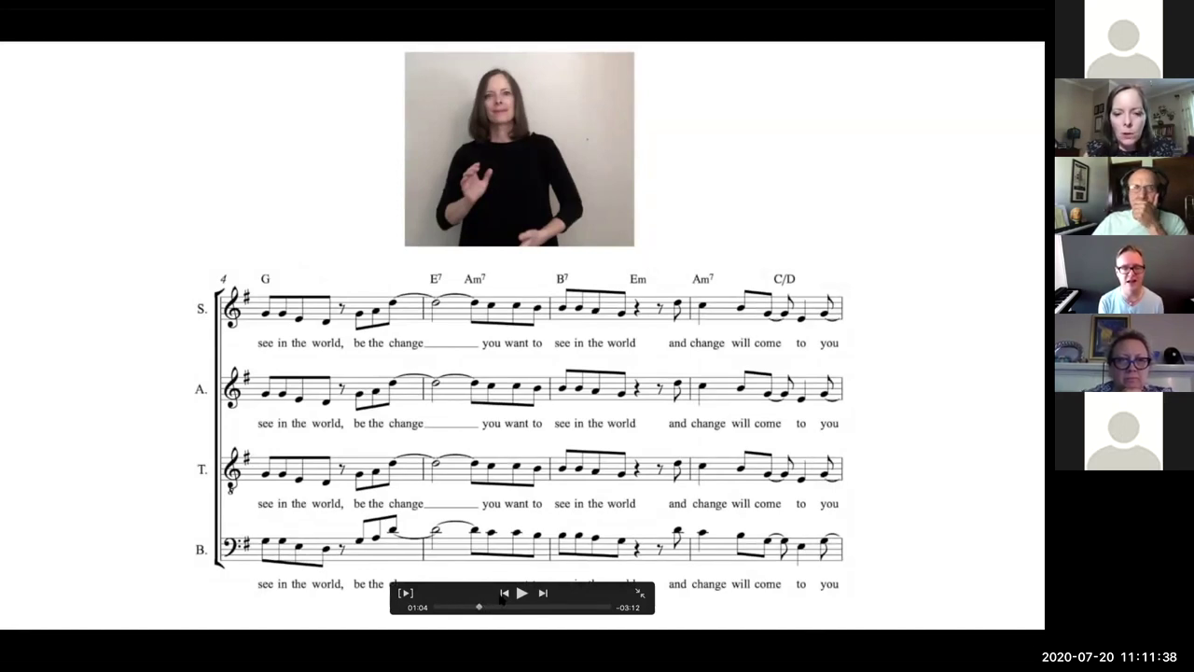
left_click_drag(482, 608, 577, 608)
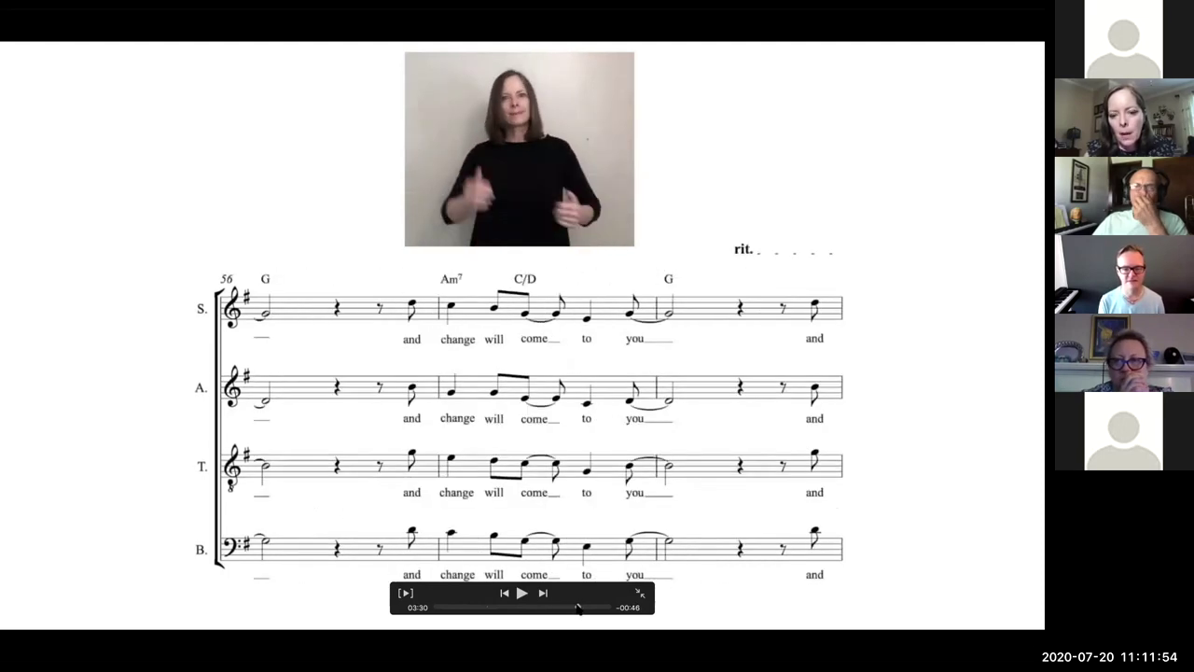
key("space")
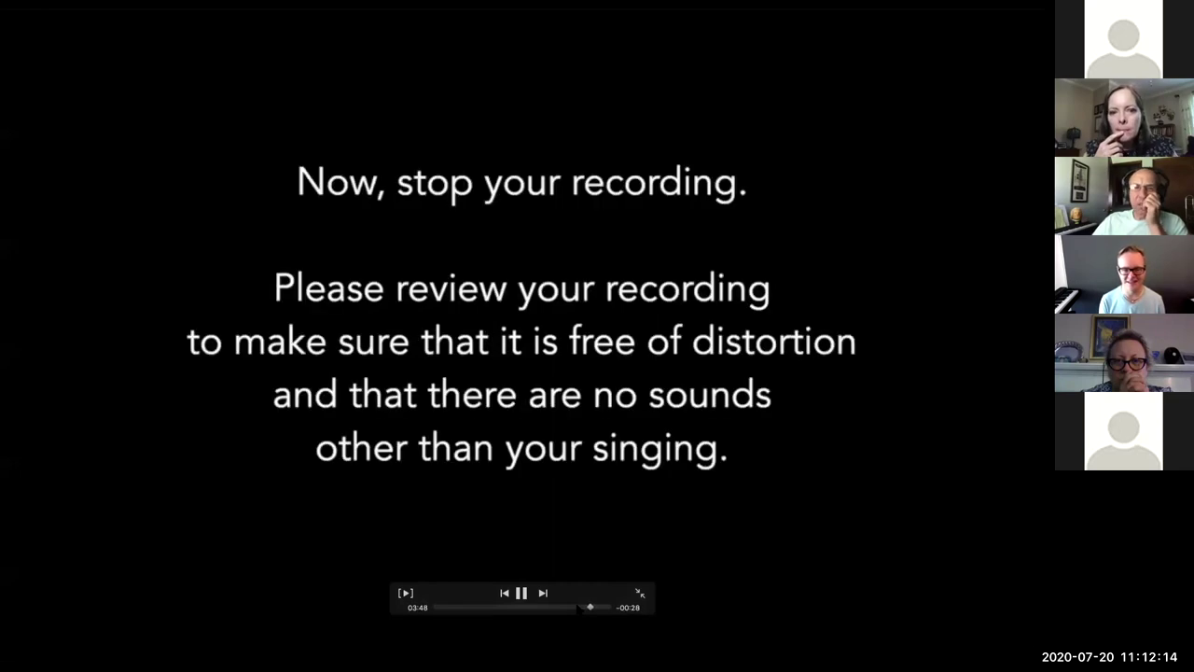
key("XF86AudioLowerVolume")
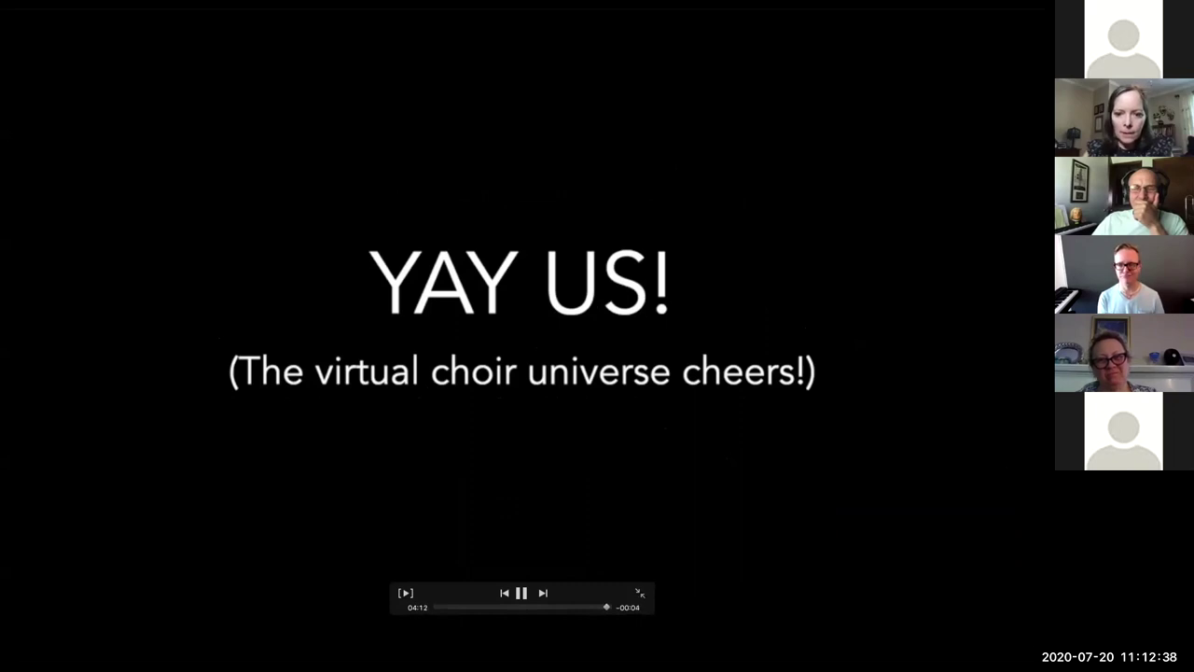
key("Escape")
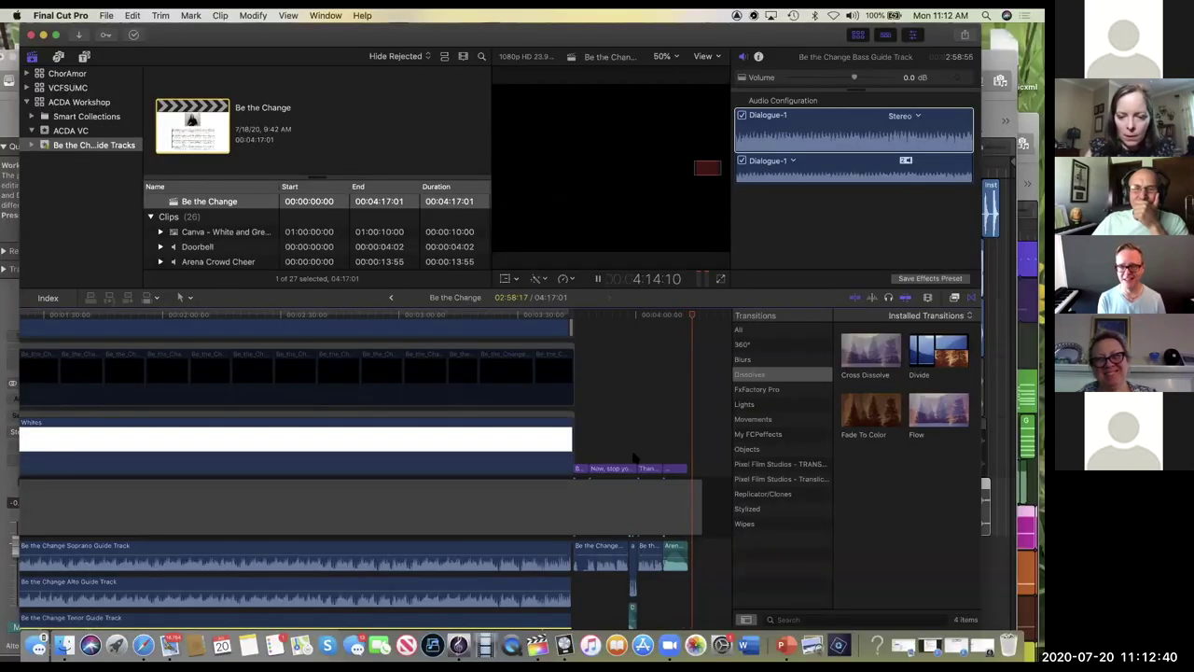
Place the playhead at 3:12:09 and bring the start of the voice-part guide audio clips back into view.
left_click(446, 418)
scroll(446, 419, "left", 2)
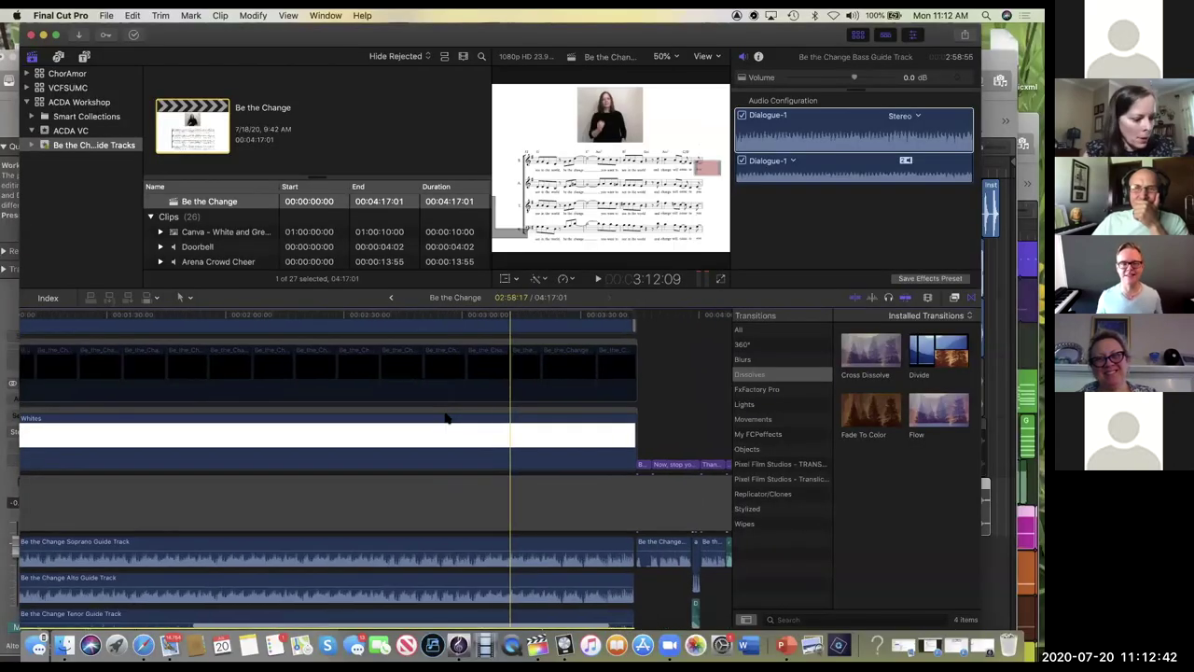
scroll(446, 419, "left", 7)
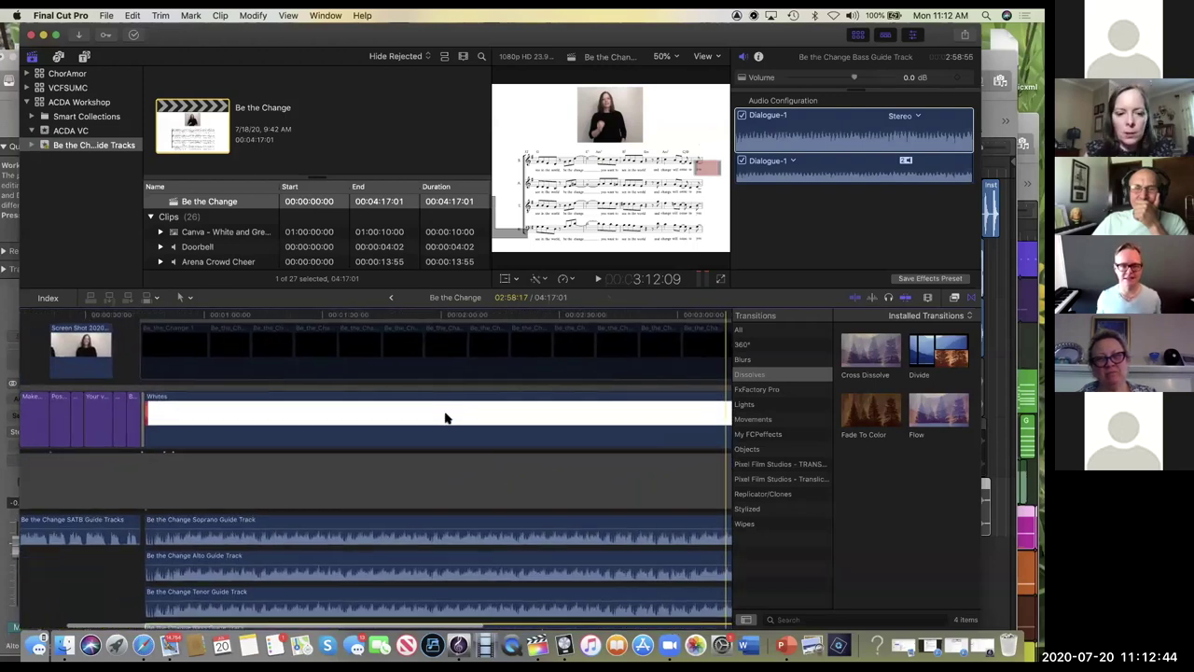
scroll(446, 418, "down", 2)
scroll(446, 419, "right", 2)
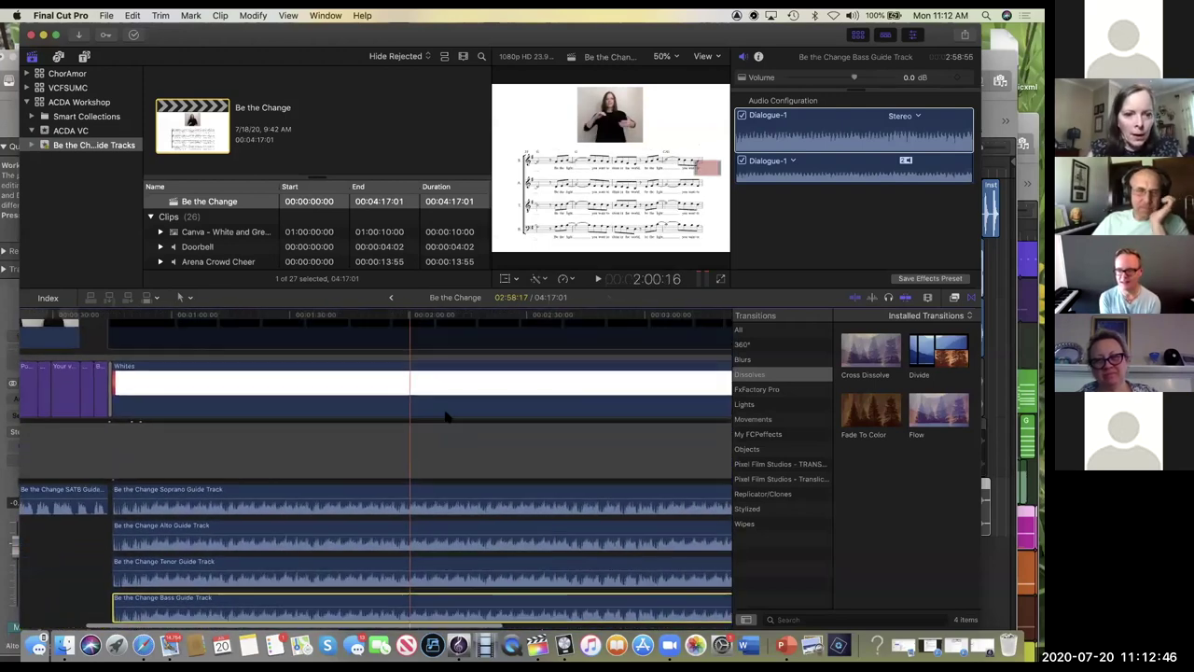
Examine how the voice-part guide audio clips line up beneath the Whites background and the video layers of the Be the Change project.
scroll(446, 419, "up", 1)
scroll(445, 416, "down", 4)
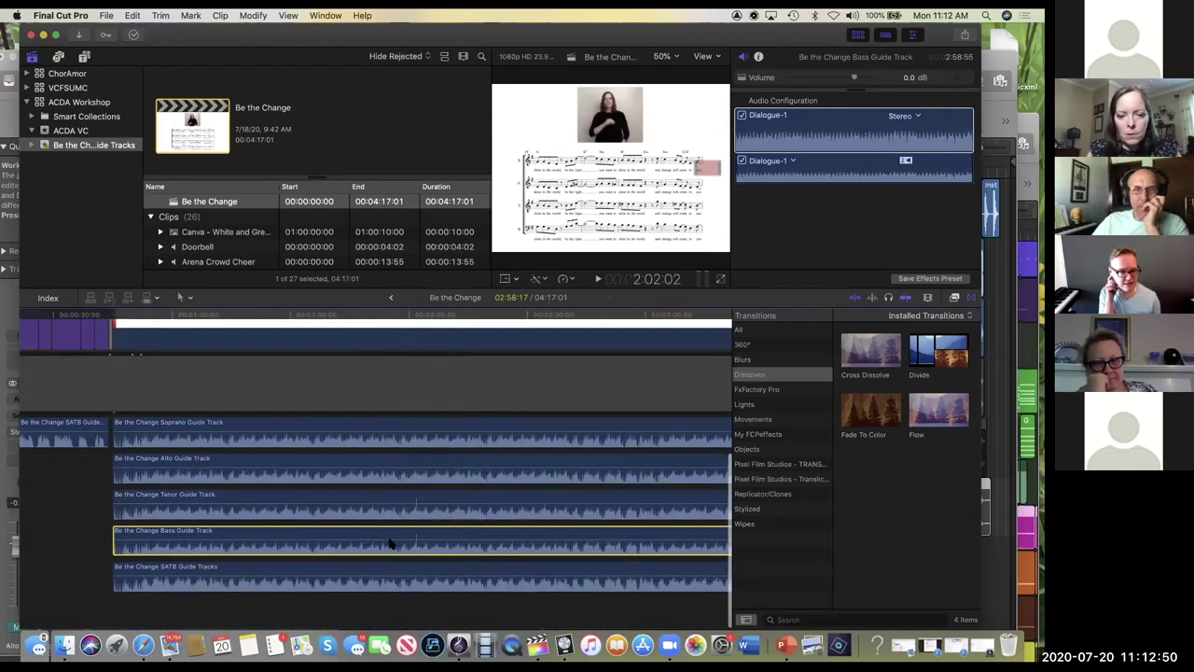
scroll(435, 533, "up", 4)
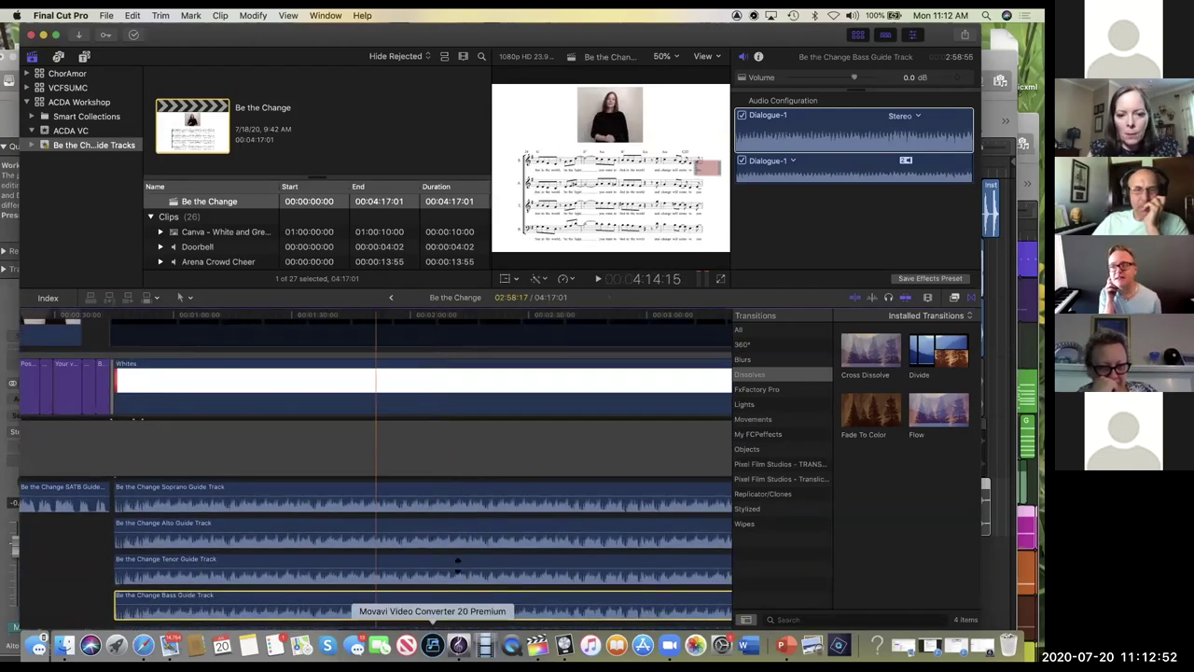
scroll(431, 511, "left", 3)
scroll(431, 511, "up", 1)
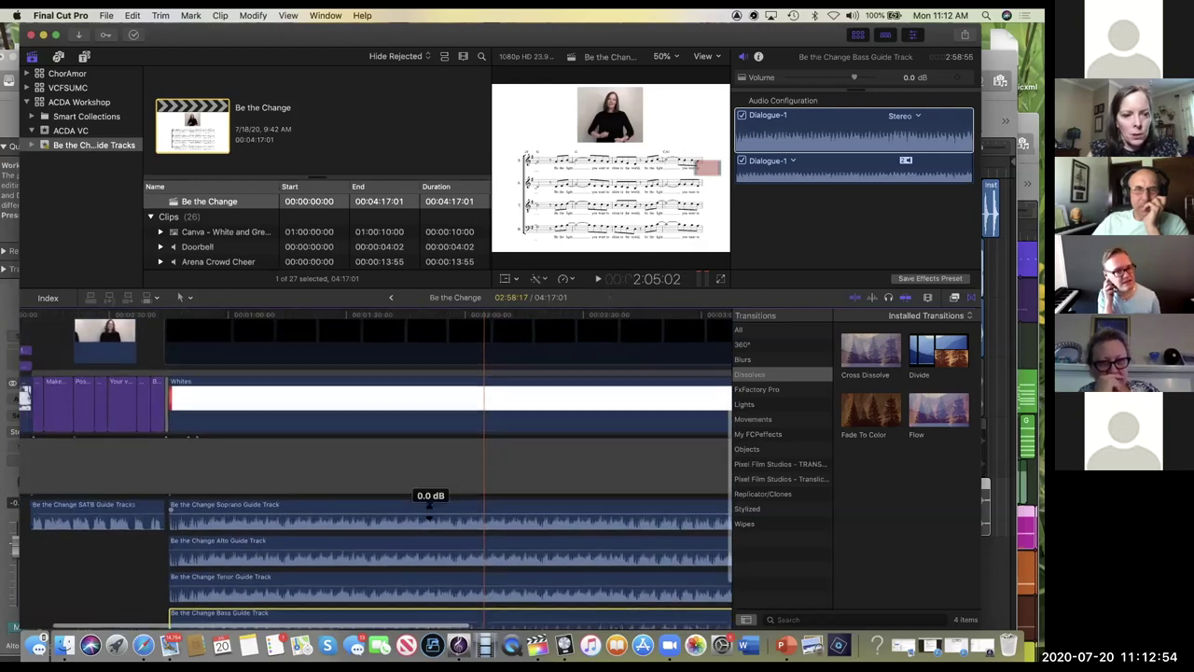
scroll(429, 511, "left", 1)
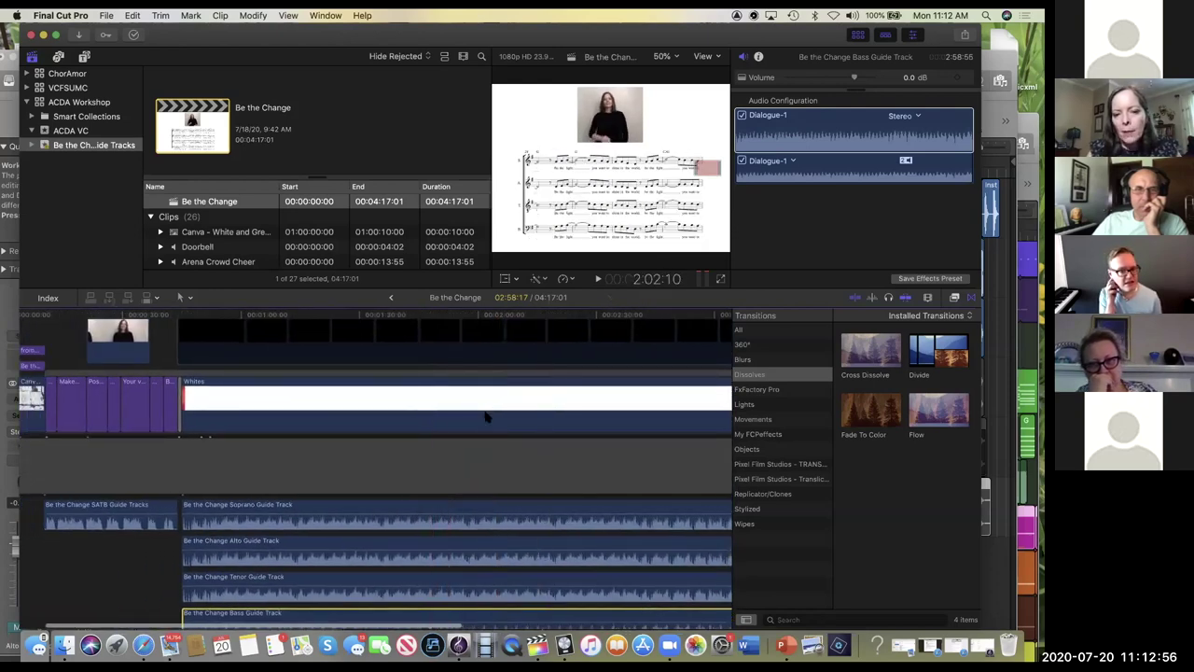
scroll(485, 417, "up", 3)
scroll(485, 415, "right", 3)
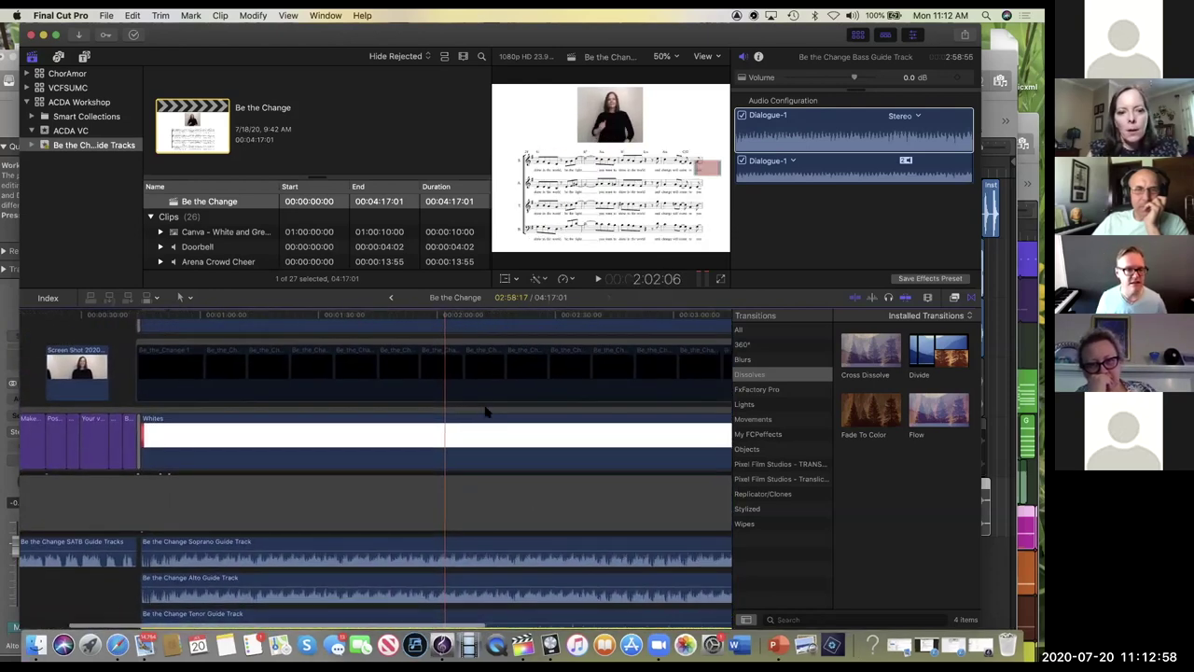
Select the first eleven Be_the_Change clips in the layer between the BTC8 score clip and the Whites background.
scroll(474, 371, "up", 6)
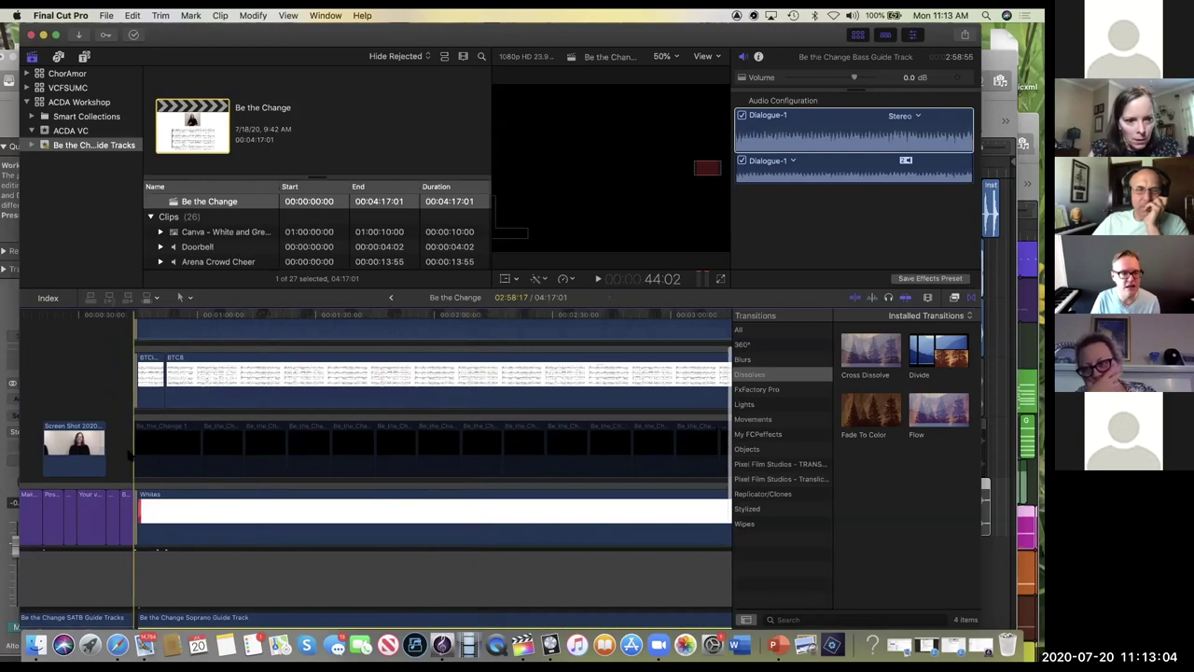
left_click_drag(122, 445, 629, 457)
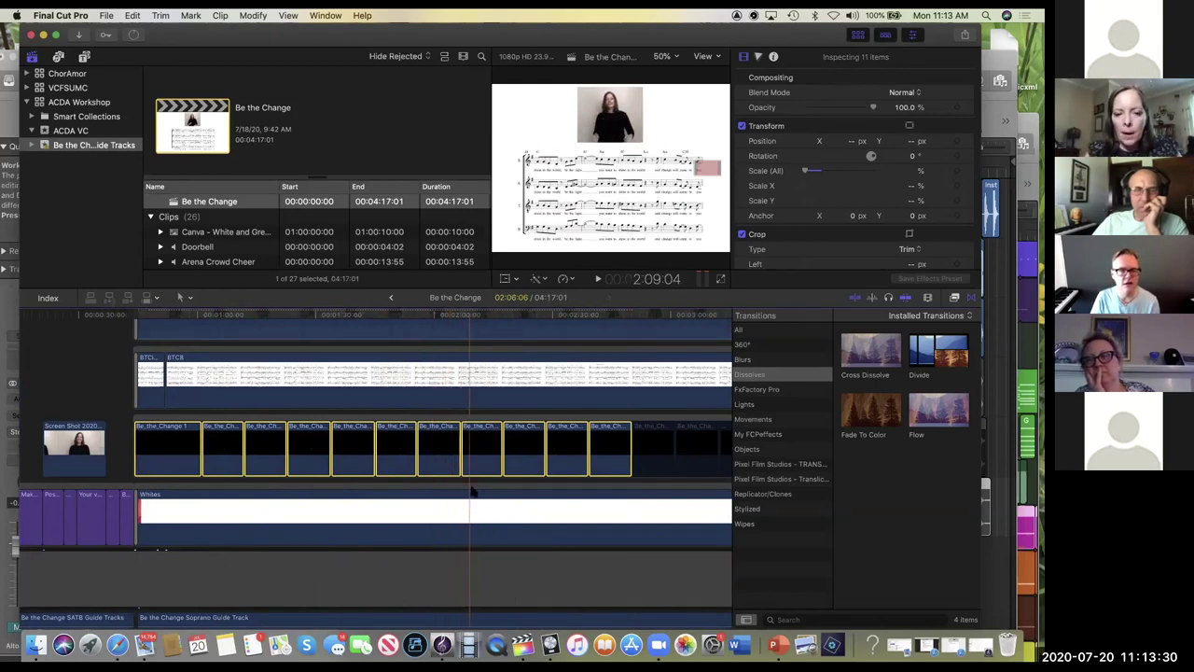
Examine the BTC conducting 2 and BTC8 score clips stacked above the selected clips, across the project's full length.
scroll(479, 455, "up", 2)
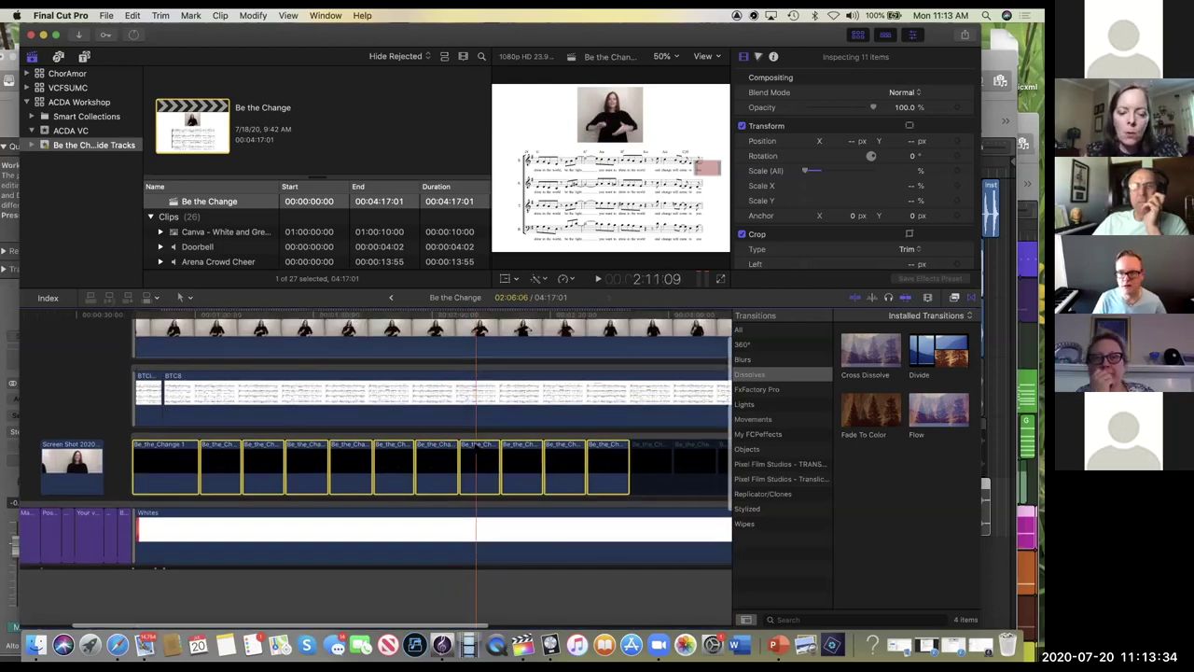
scroll(477, 448, "up", 1)
scroll(476, 450, "right", 1)
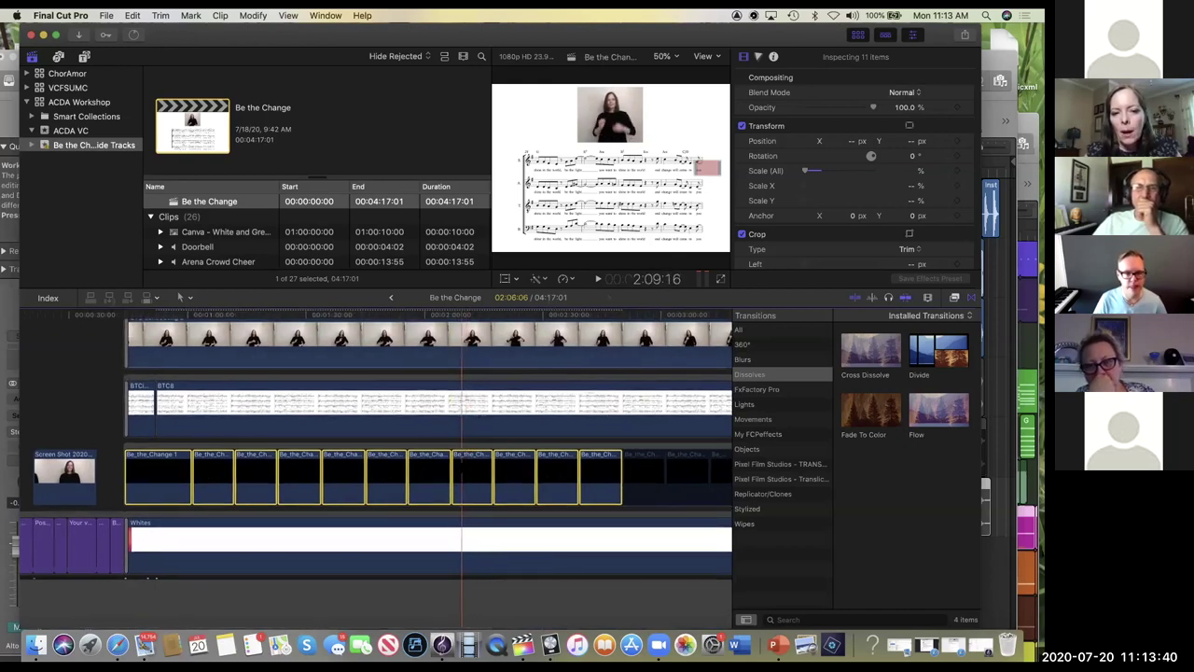
scroll(460, 411, "up", 5)
scroll(460, 411, "down", 3)
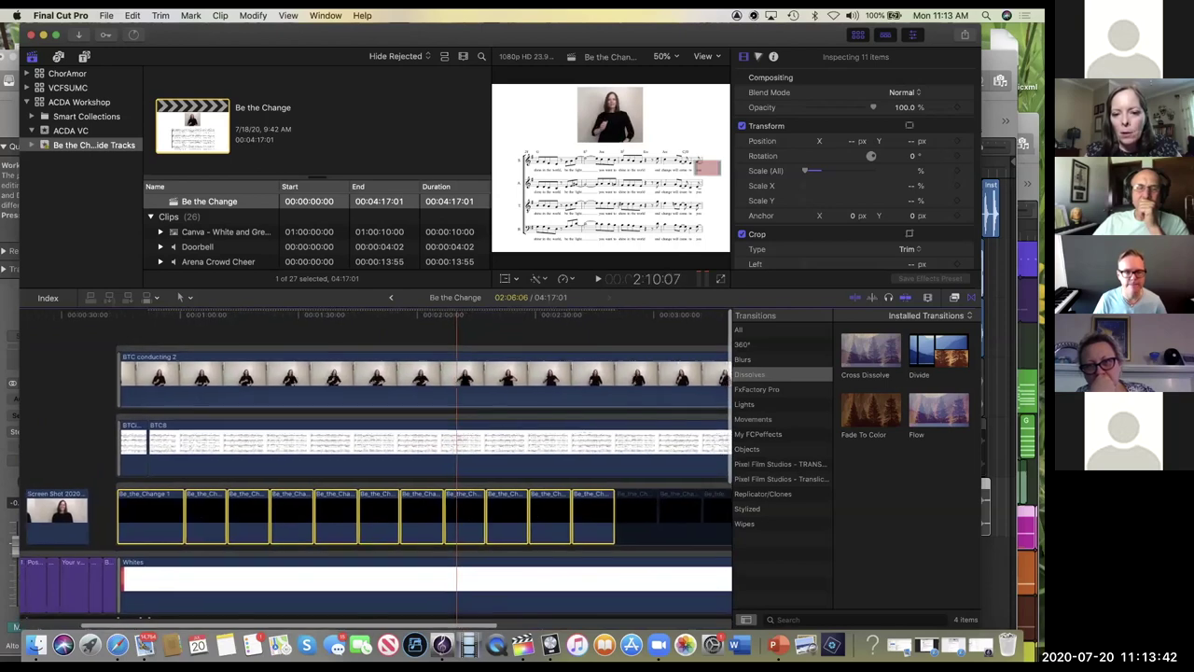
scroll(466, 387, "down", 2)
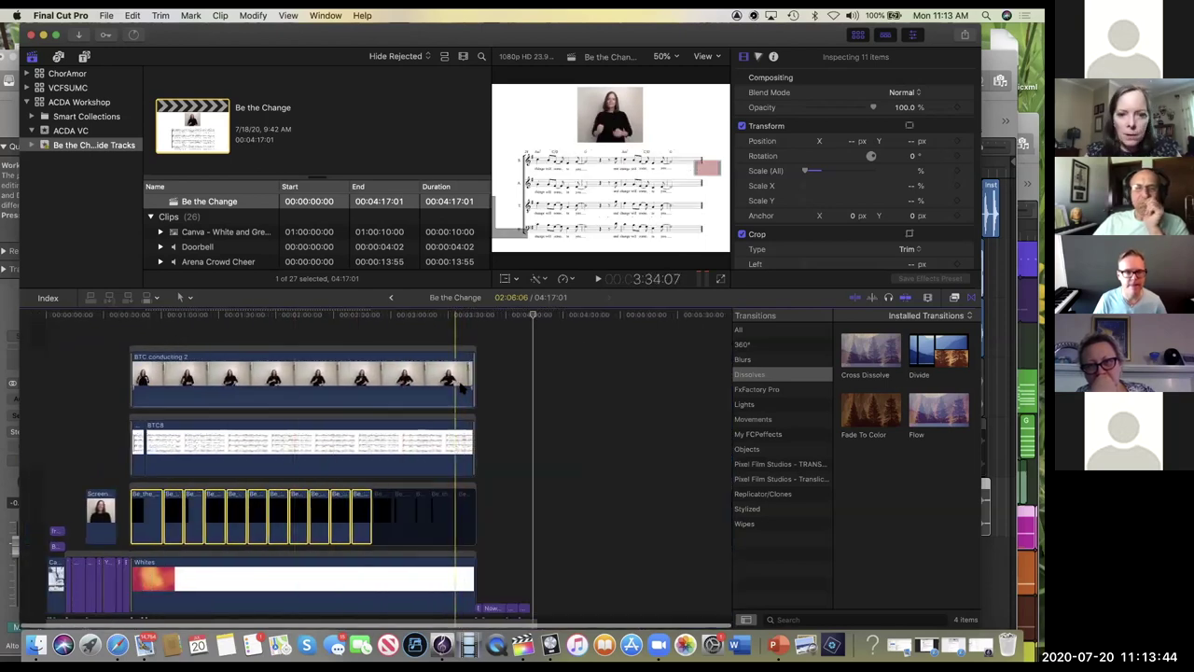
Review the audio layers of the whole project and minimize the Final Cut Pro window to reveal Logic Pro's Jesus, Lover of My Soul project.
scroll(467, 386, "down", 5)
scroll(466, 386, "down", 2)
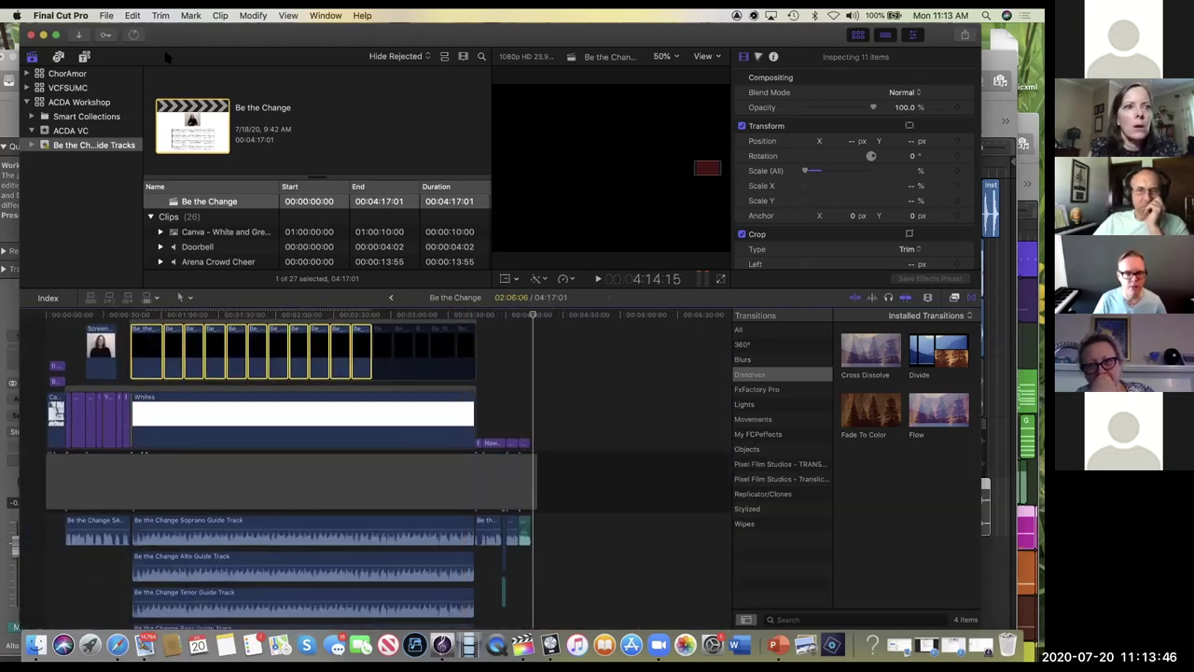
left_click(43, 34)
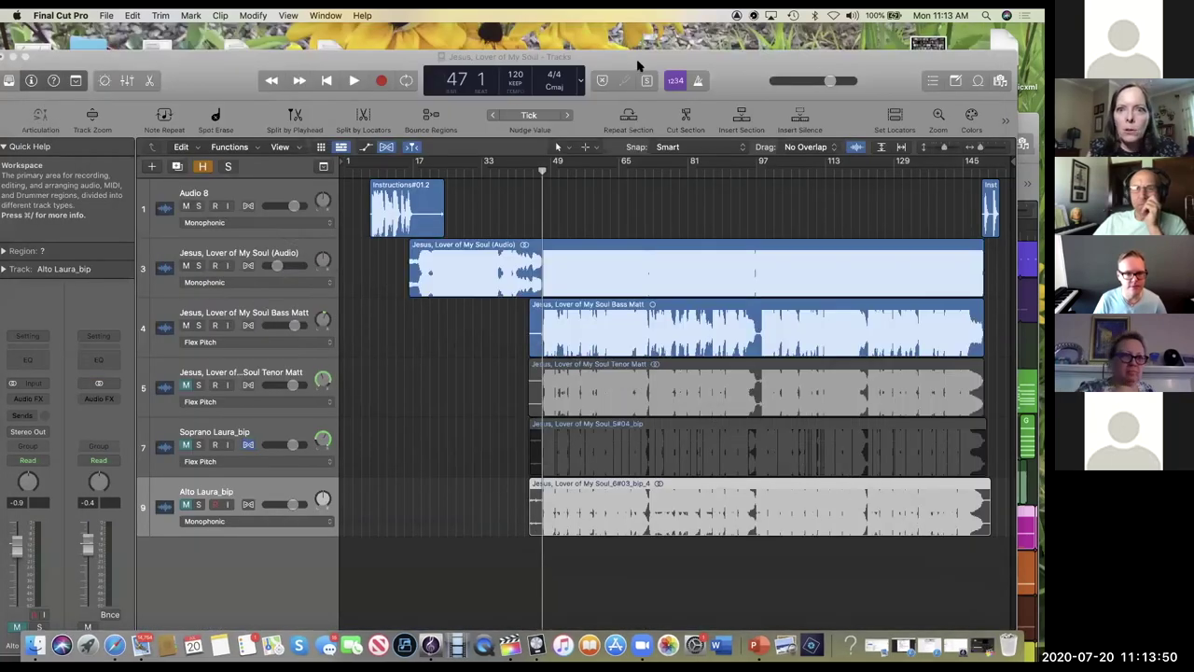